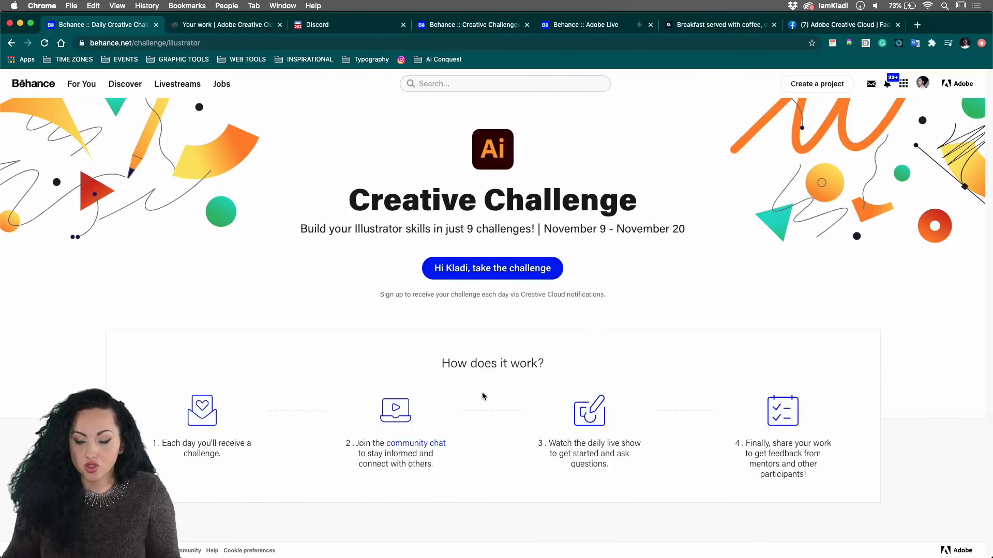
Look through the daily challenge list on Behance and the recent posts in Discord's Adobe Illustrator challenge channel.
{"action": "scroll", "coordinate": [483, 395], "scroll_direction": "down", "scroll_amount": 10}
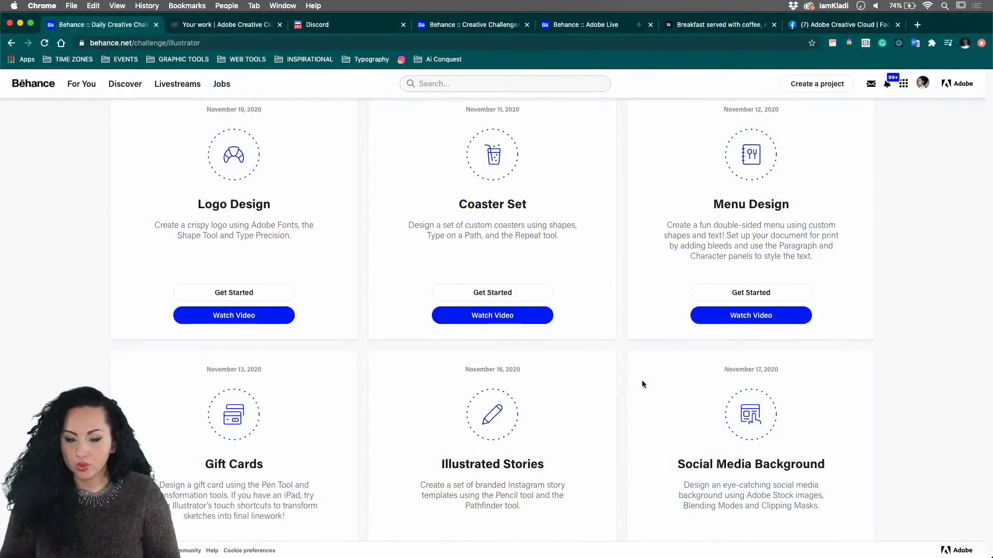
{"action": "left_click", "coordinate": [320, 27]}
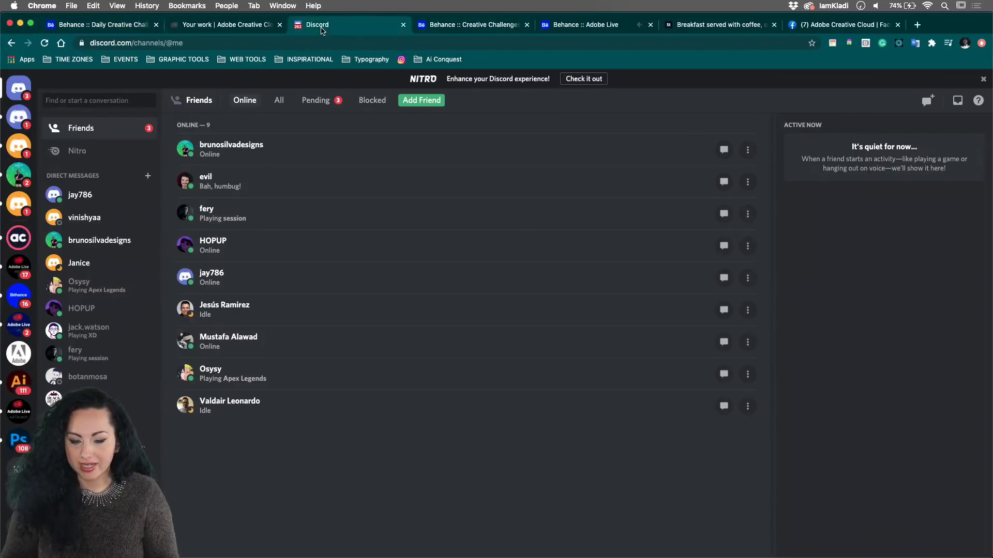
{"action": "left_click", "coordinate": [18, 384]}
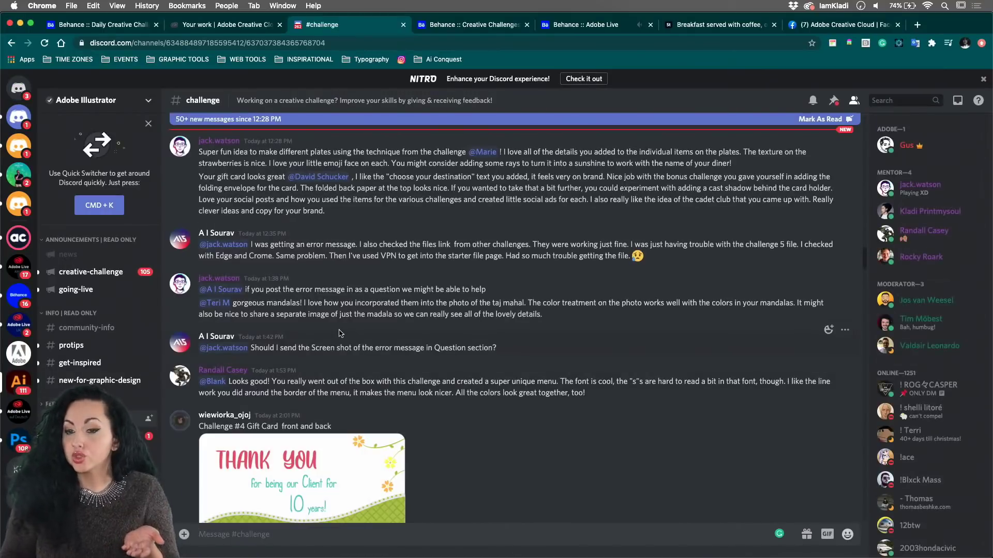
{"action": "scroll", "coordinate": [340, 334], "scroll_direction": "up", "scroll_amount": 5}
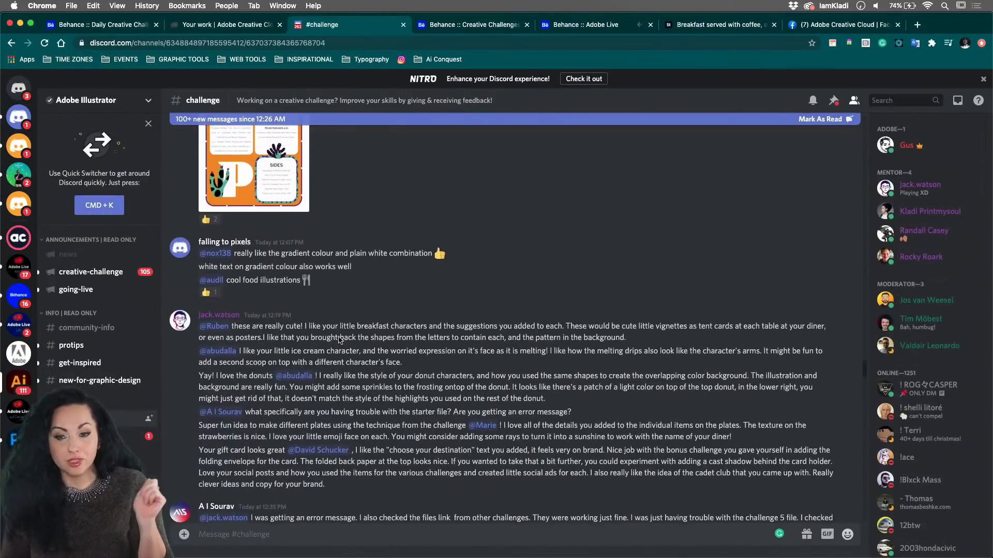
{"action": "scroll", "coordinate": [340, 339], "scroll_direction": "up", "scroll_amount": 3}
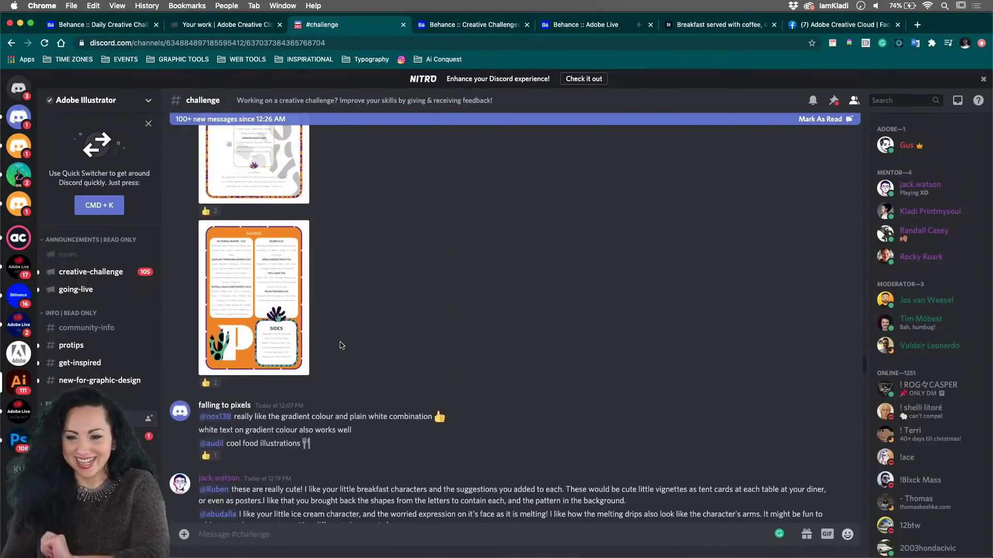
{"action": "scroll", "coordinate": [339, 345], "scroll_direction": "up", "scroll_amount": 2}
{"action": "scroll", "coordinate": [340, 346], "scroll_direction": "down", "scroll_amount": 6}
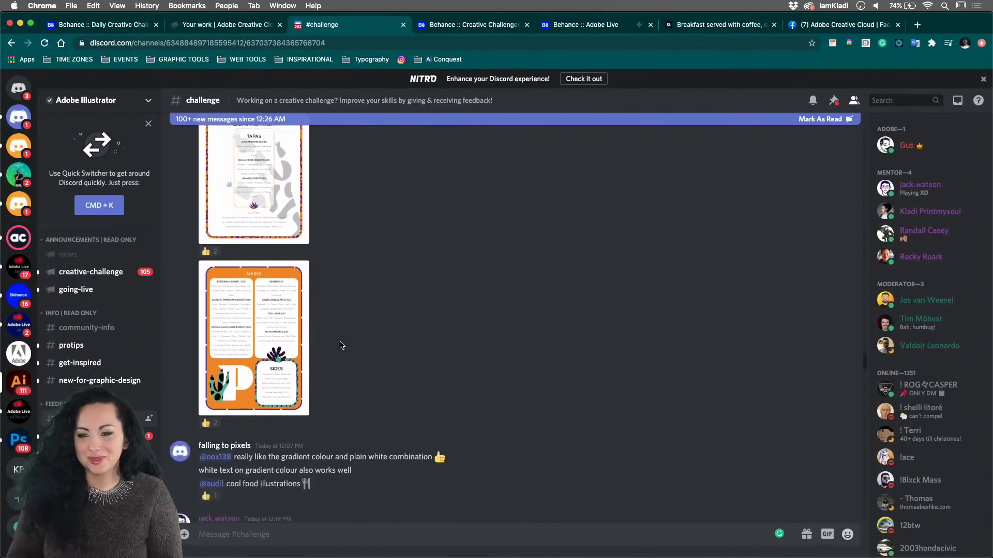
{"action": "scroll", "coordinate": [340, 345], "scroll_direction": "down", "scroll_amount": 5}
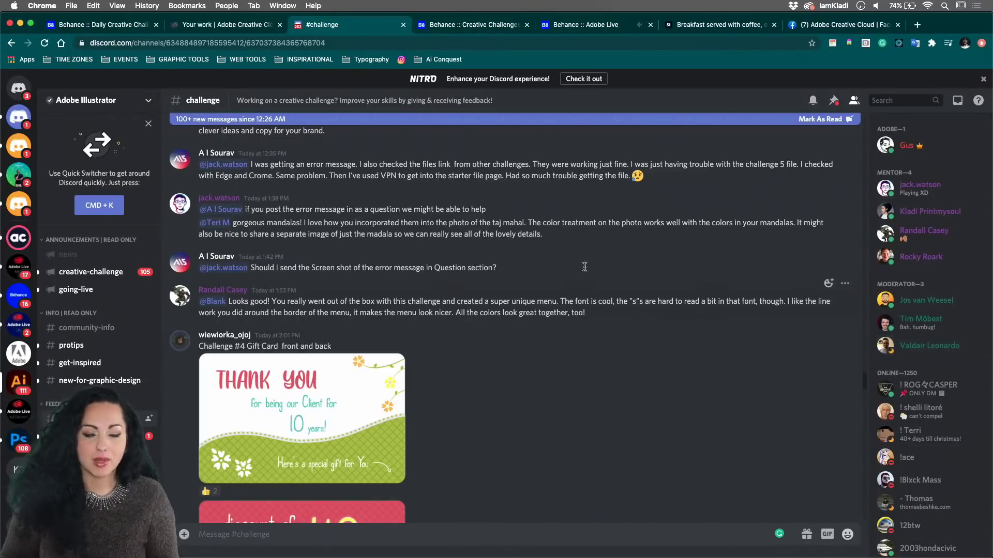
Open the Social Media Background challenge's starter file from Behance and view its Challenge 6 folder and file preview.
{"action": "left_click", "coordinate": [111, 27]}
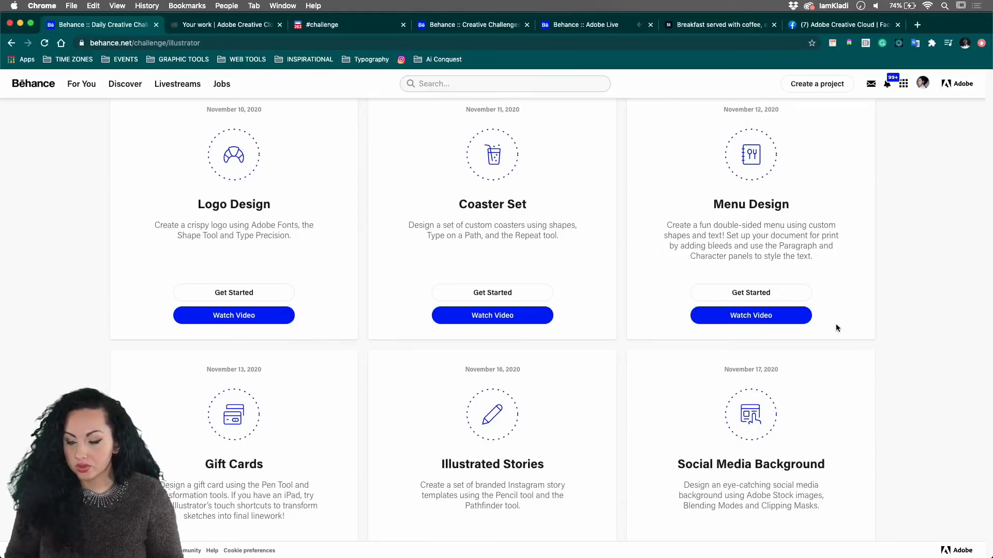
{"action": "scroll", "coordinate": [836, 383], "scroll_direction": "down", "scroll_amount": 5}
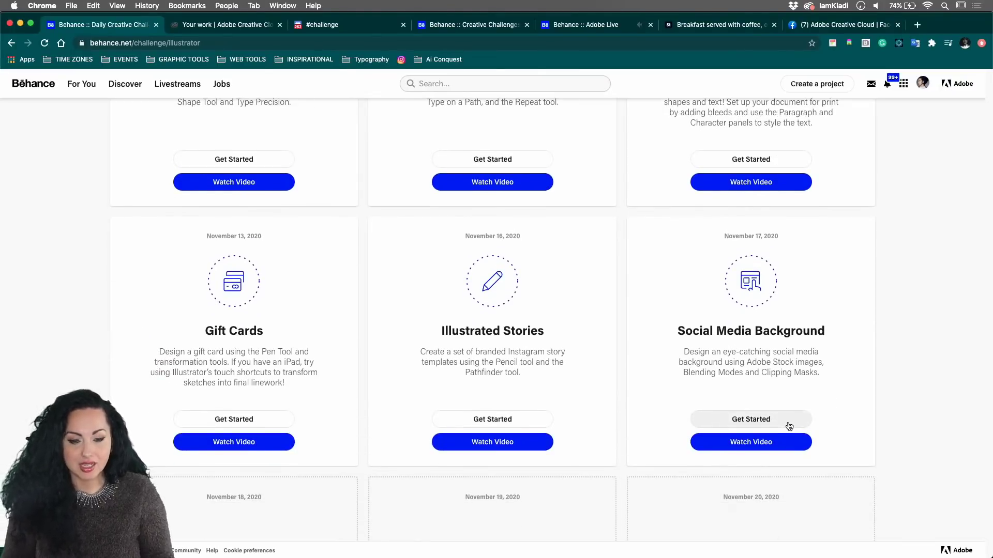
{"action": "left_click", "coordinate": [789, 426]}
{"action": "left_click", "coordinate": [248, 27]}
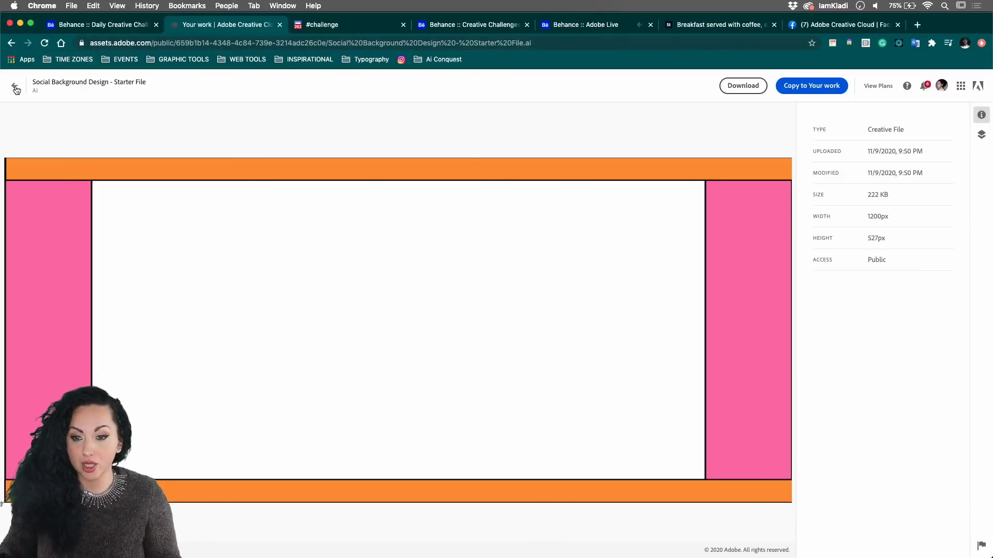
{"action": "left_click", "coordinate": [15, 86]}
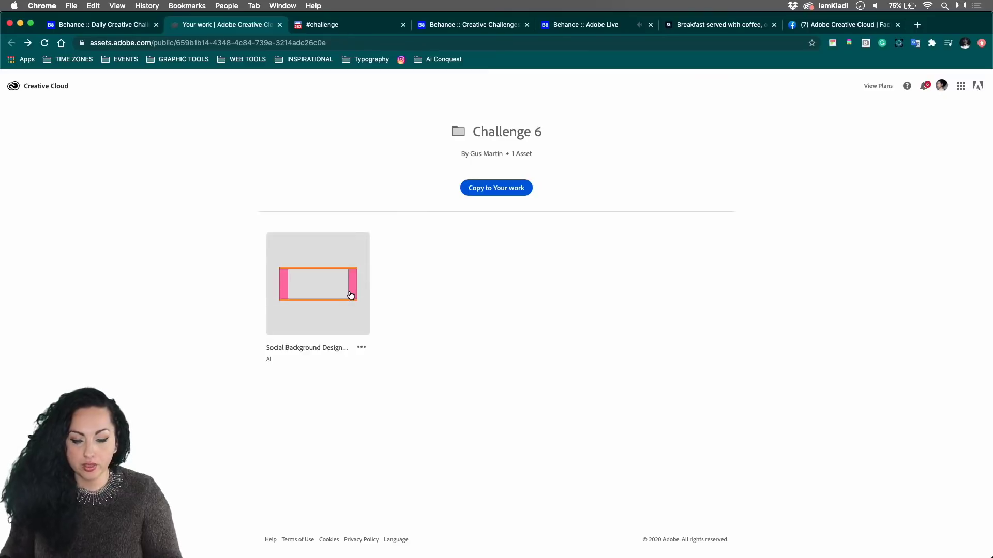
{"action": "left_click", "coordinate": [349, 296]}
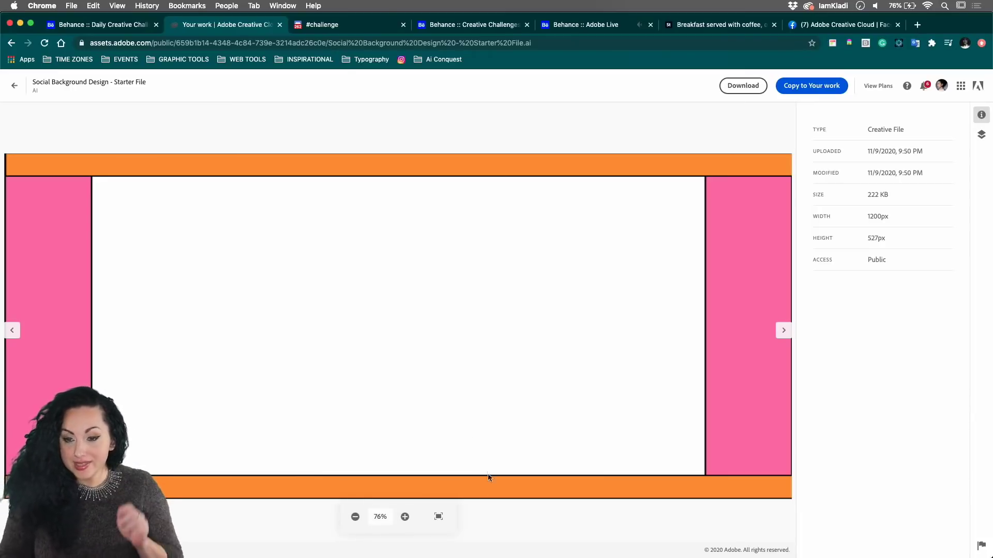
View the cover image on Adobe Creative Cloud's Facebook page and return to the challenge list on Behance.
{"action": "mouse_move", "coordinate": [518, 556]}
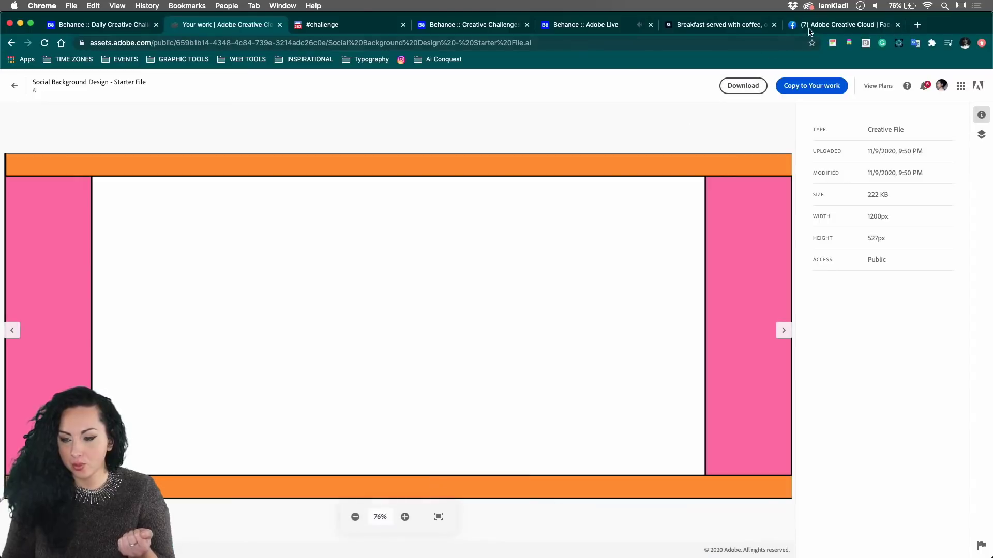
{"action": "left_click", "coordinate": [814, 28]}
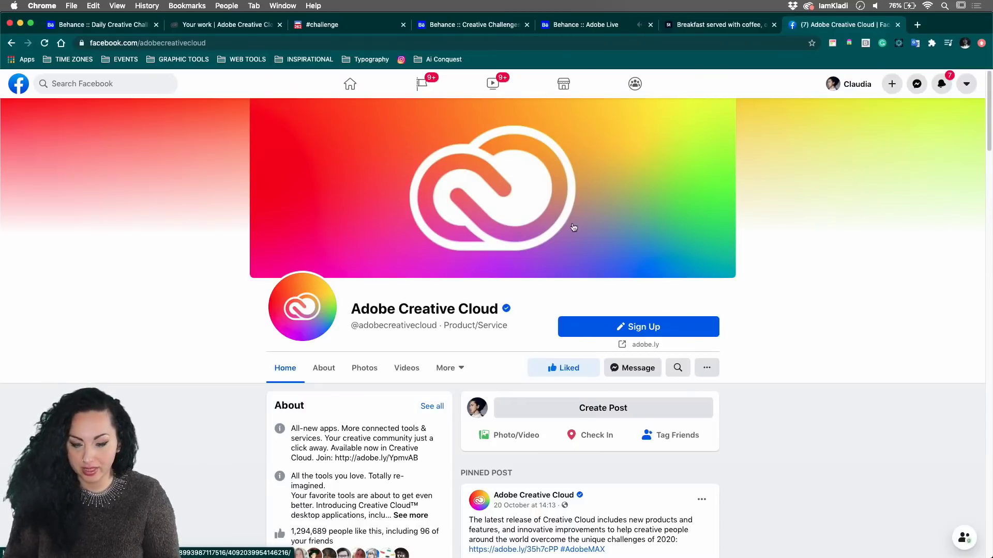
{"action": "left_click", "coordinate": [104, 24]}
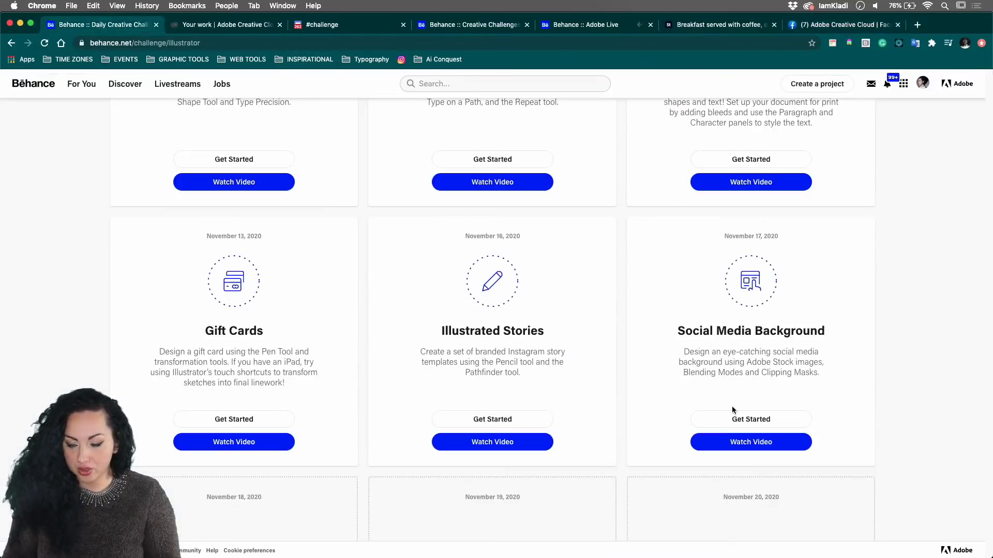
{"action": "mouse_move", "coordinate": [532, 556]}
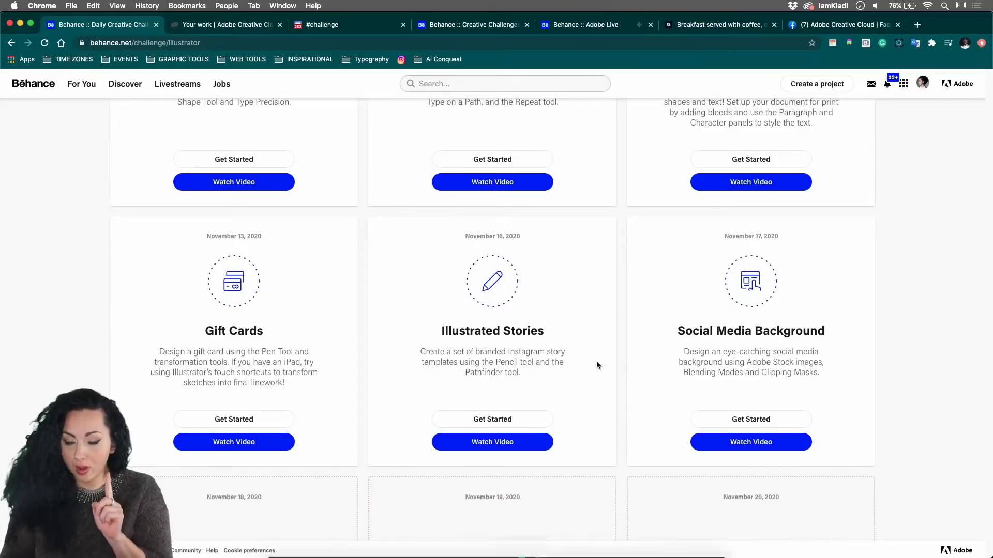
{"action": "scroll", "coordinate": [610, 370], "scroll_direction": "up", "scroll_amount": 4}
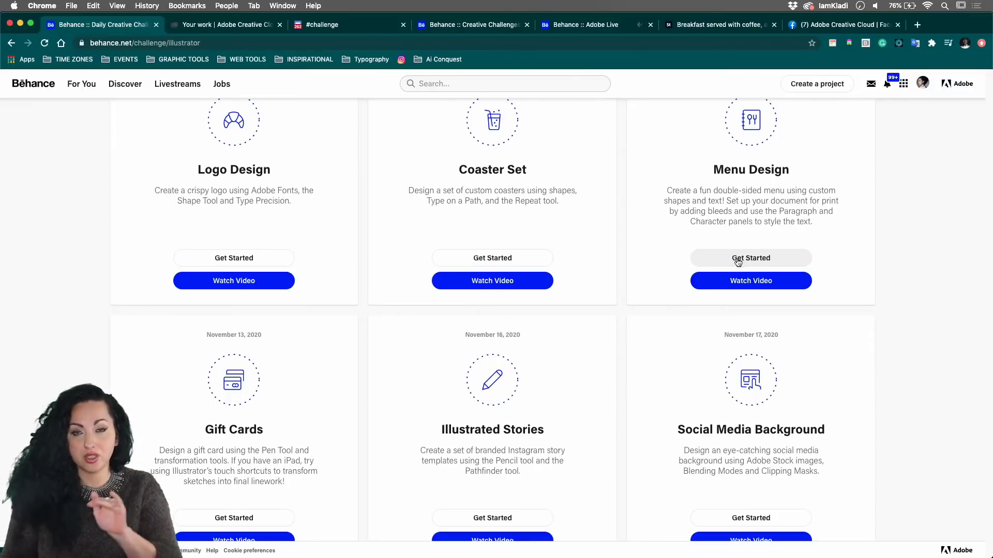
{"action": "mouse_move", "coordinate": [497, 557]}
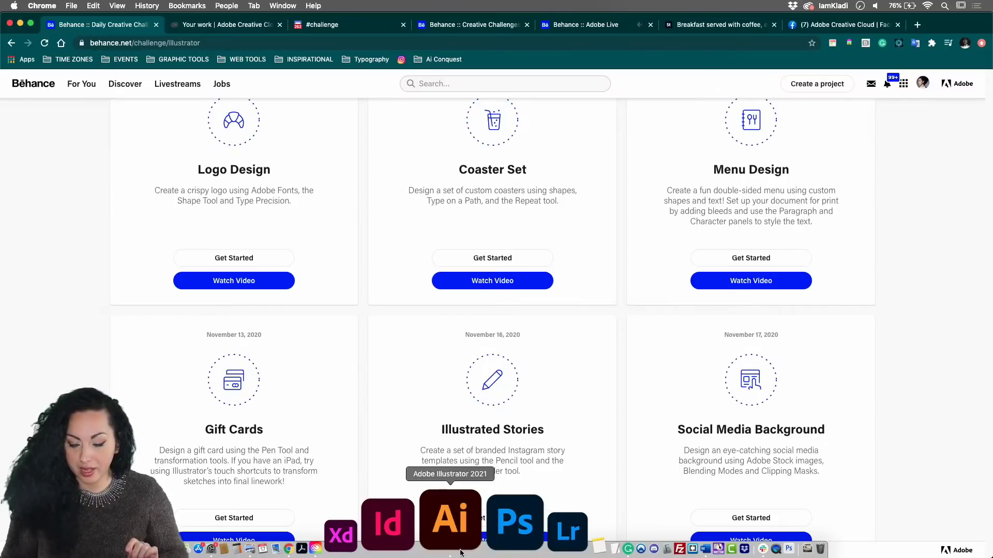
Switch to Illustrator and inspect the logos and plant illustrations in the 03 Branding Assets document.
{"action": "left_click", "coordinate": [460, 552]}
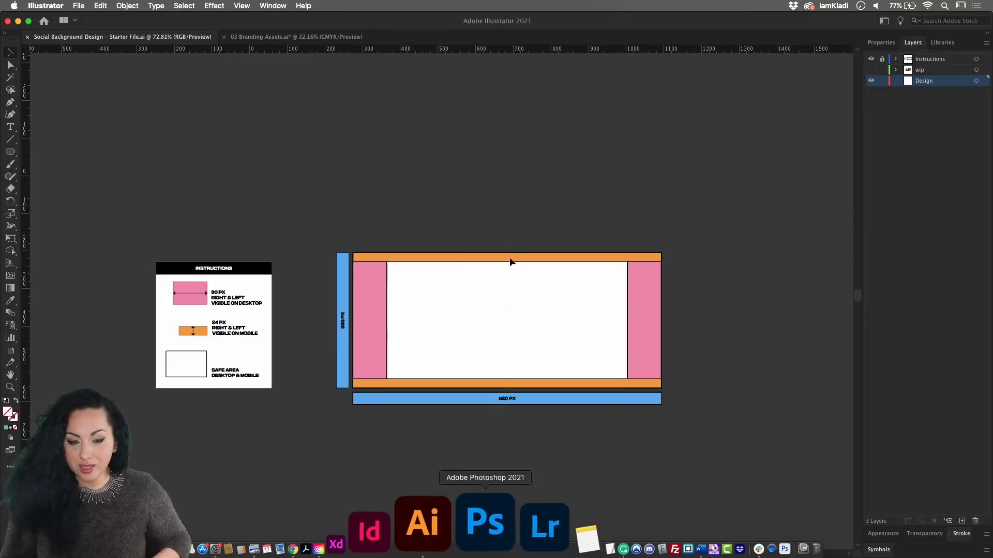
{"action": "left_click", "coordinate": [278, 38]}
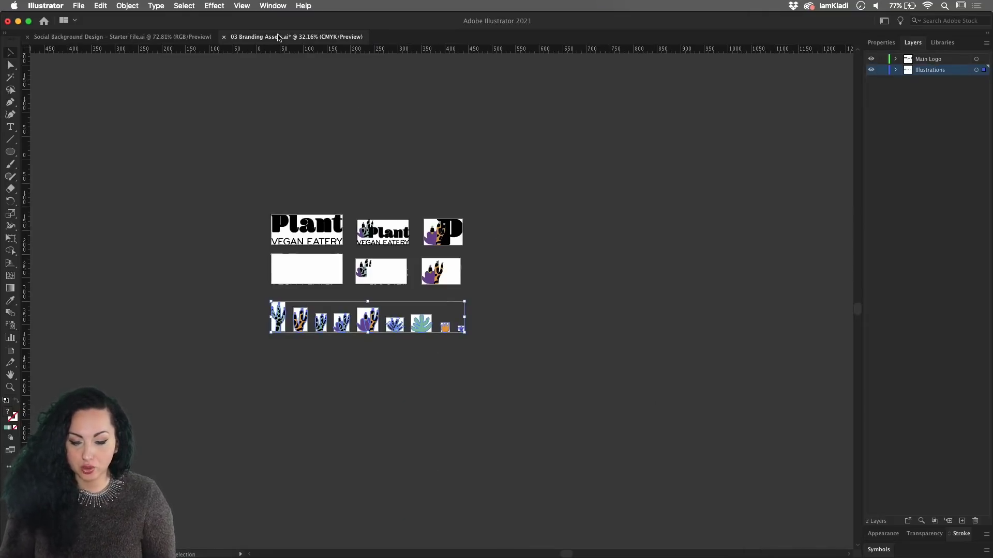
{"action": "scroll", "coordinate": [318, 197], "scroll_direction": "up", "scroll_amount": 5}
{"action": "scroll", "coordinate": [319, 196], "scroll_direction": "down", "scroll_amount": 3}
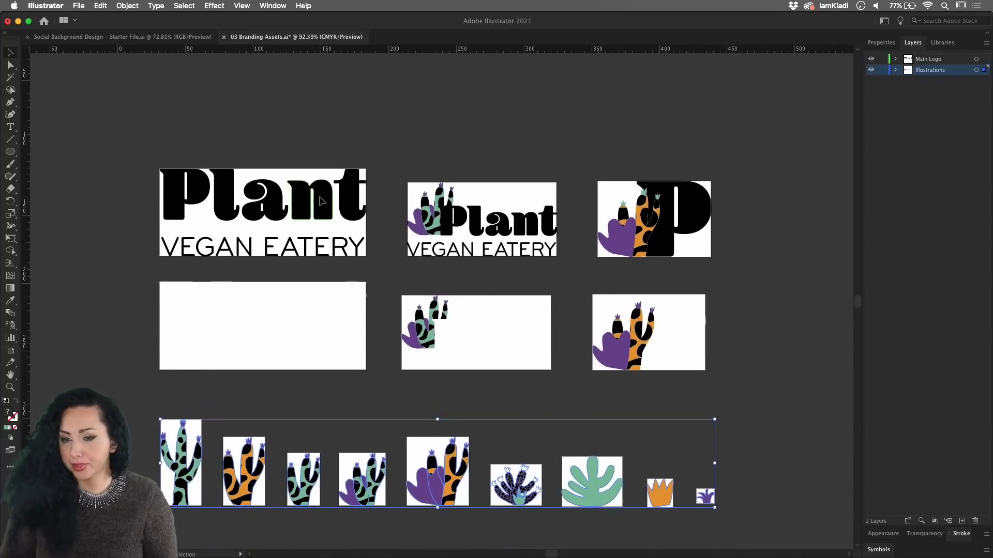
Examine the instructions, size bars and safe area of the Facebook cover template in the Social Background Design starter file.
{"action": "left_click", "coordinate": [154, 36]}
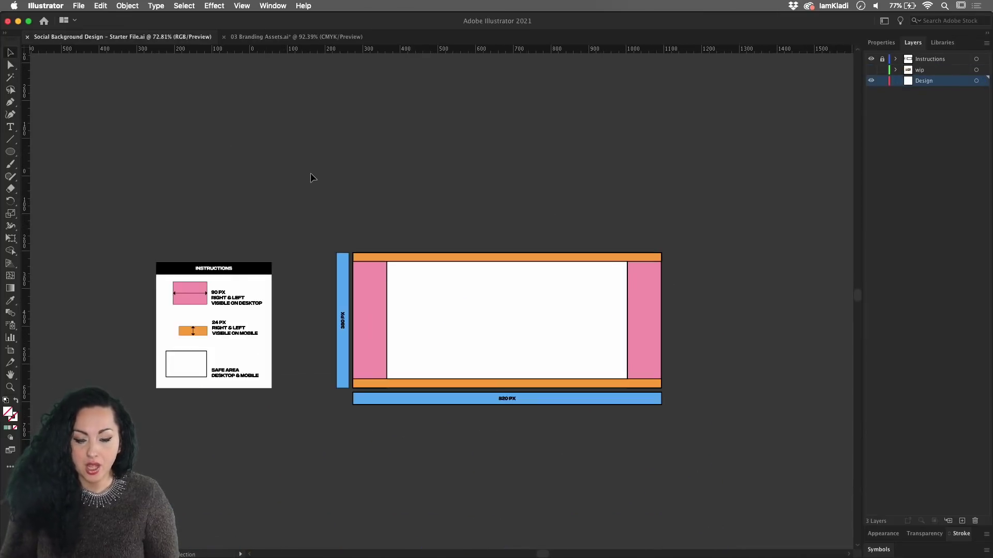
{"action": "scroll", "coordinate": [328, 221], "scroll_direction": "up", "scroll_amount": 3}
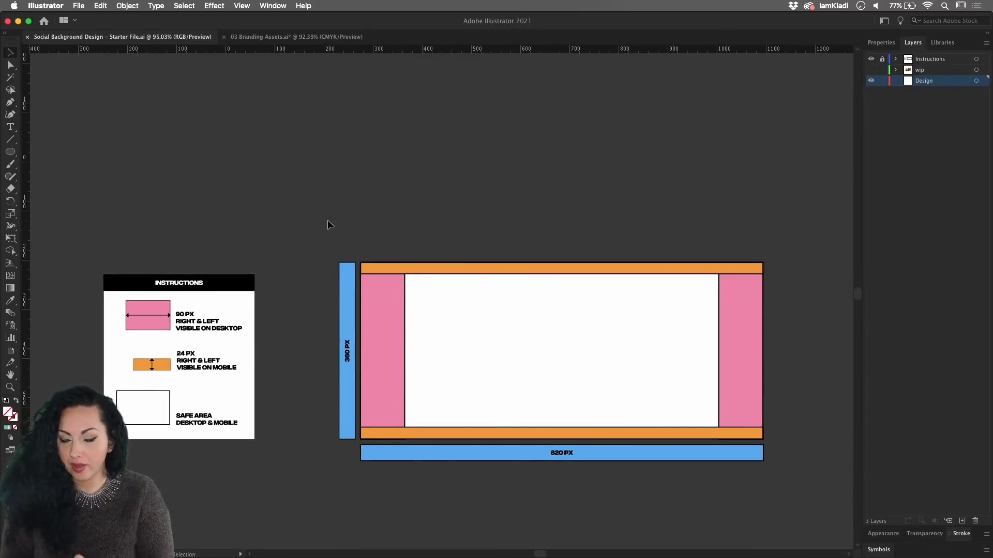
{"action": "scroll", "coordinate": [327, 221], "scroll_direction": "up", "scroll_amount": 2}
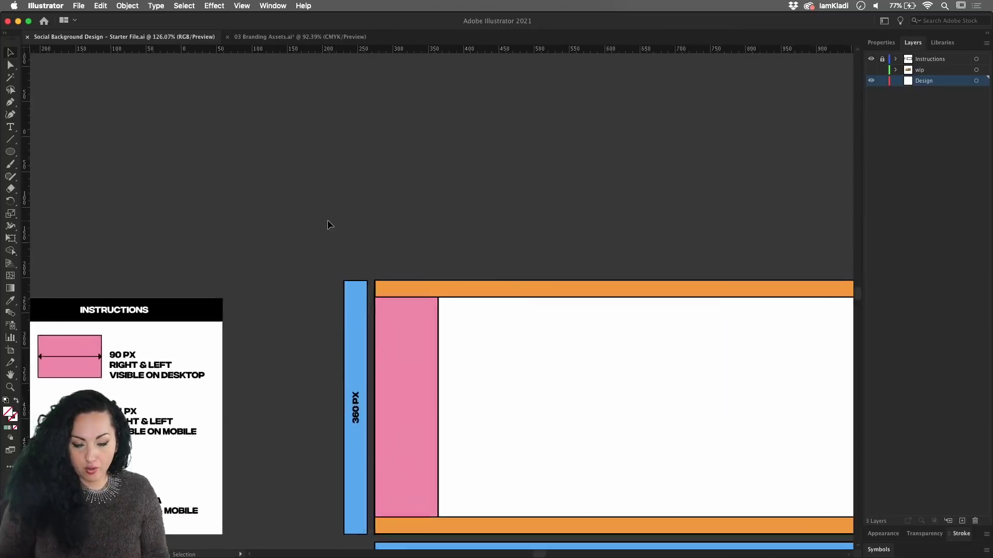
{"action": "scroll", "coordinate": [328, 223], "scroll_direction": "up", "scroll_amount": 3}
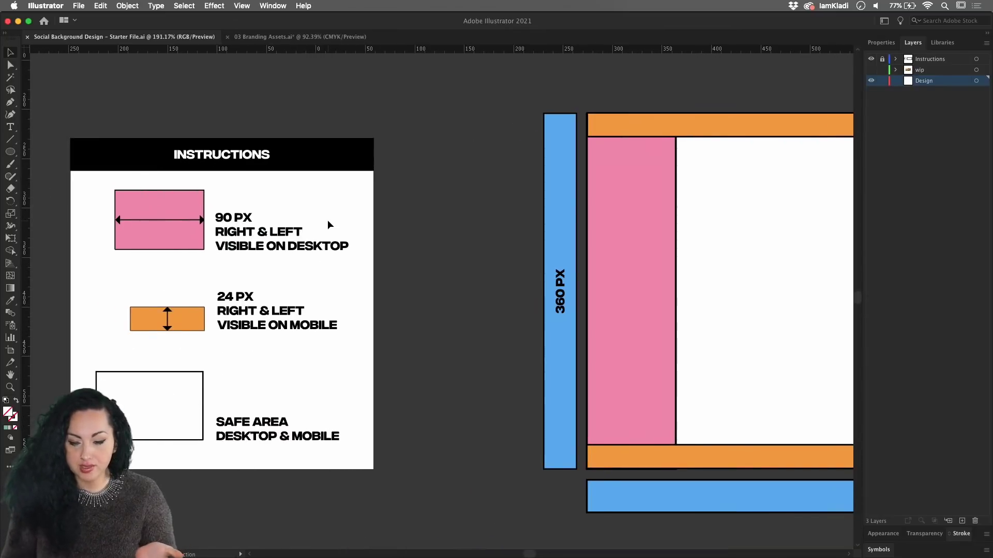
{"action": "scroll", "coordinate": [327, 219], "scroll_direction": "down", "scroll_amount": 2}
{"action": "scroll", "coordinate": [424, 267], "scroll_direction": "right", "scroll_amount": 3}
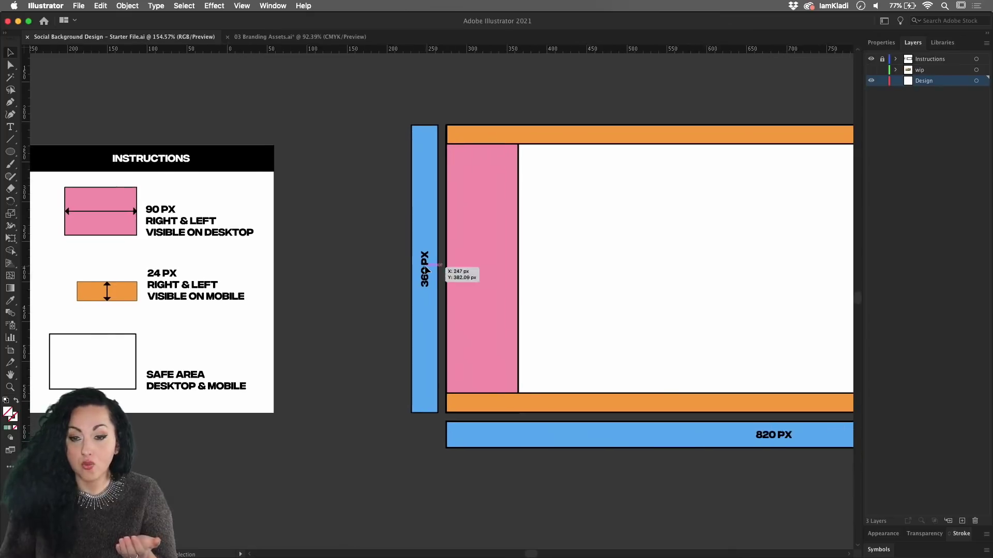
{"action": "scroll", "coordinate": [425, 270], "scroll_direction": "right", "scroll_amount": 3}
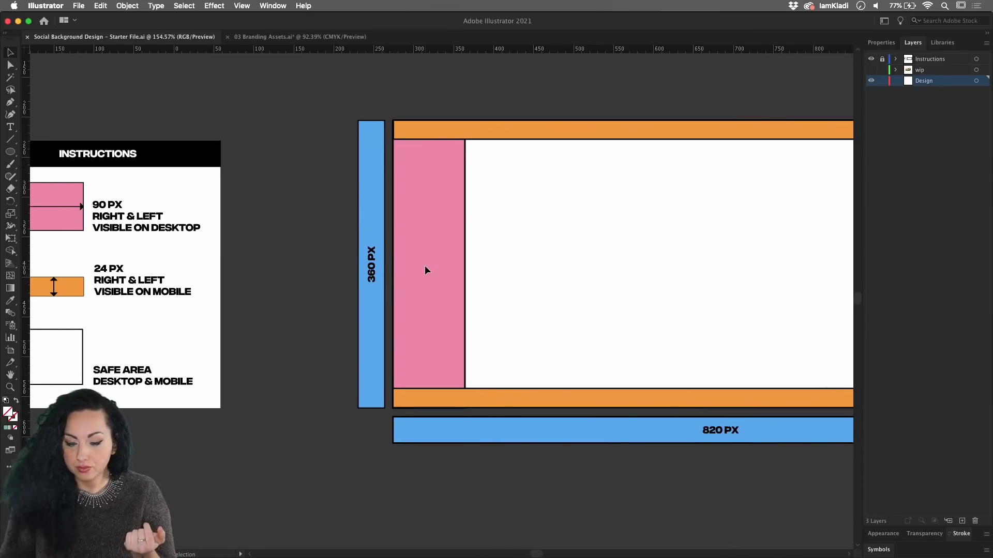
{"action": "scroll", "coordinate": [425, 270], "scroll_direction": "down", "scroll_amount": 2}
{"action": "scroll", "coordinate": [425, 270], "scroll_direction": "right", "scroll_amount": 4}
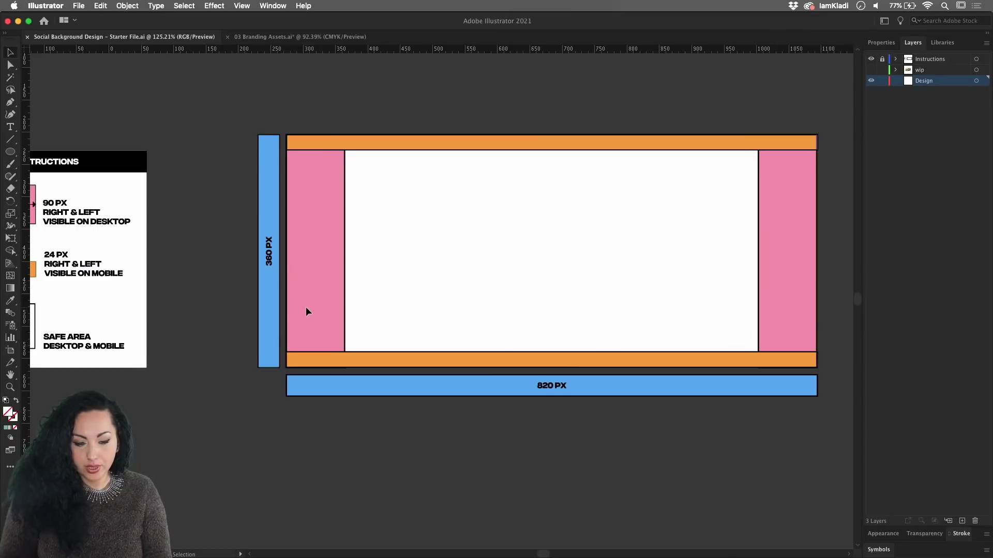
{"action": "scroll", "coordinate": [351, 292], "scroll_direction": "down", "scroll_amount": 3}
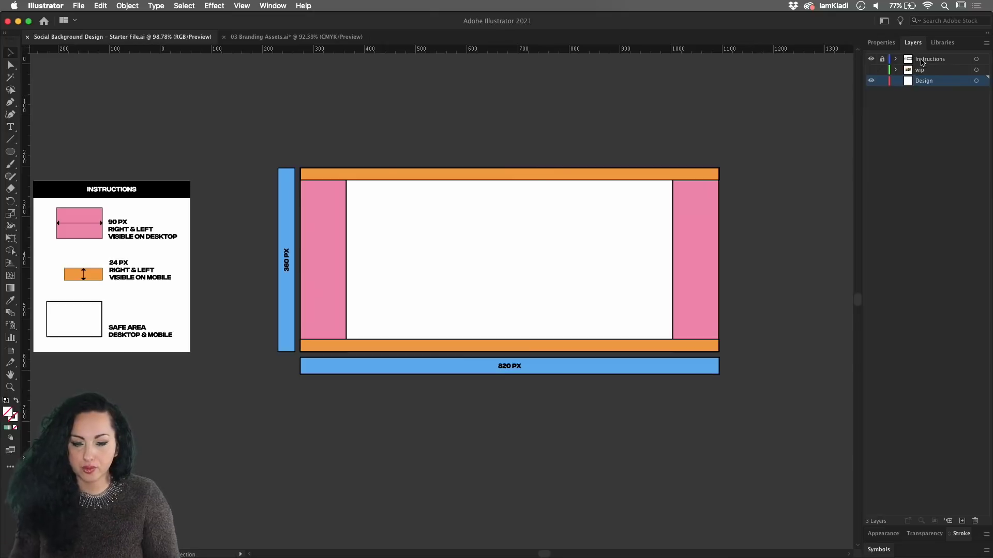
Switch to the 03 Branding Assets document and create a new library named "Facebook Cover".
{"action": "left_click", "coordinate": [310, 37]}
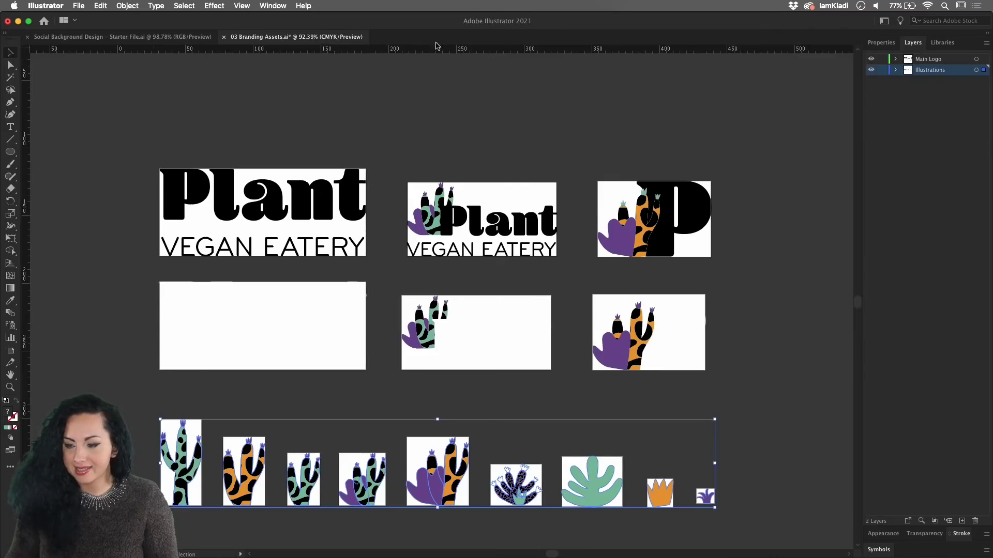
{"action": "left_click", "coordinate": [941, 43]}
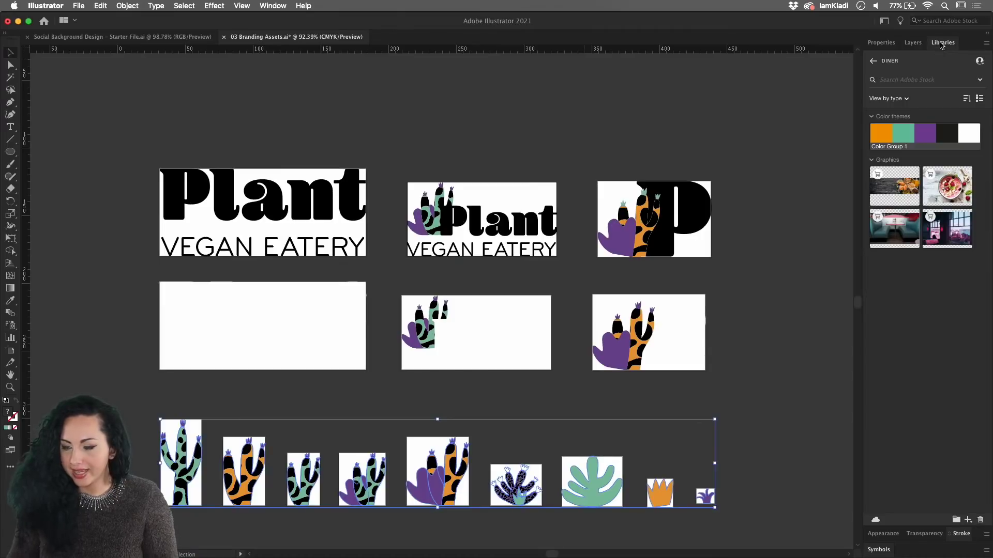
{"action": "left_click", "coordinate": [873, 61]}
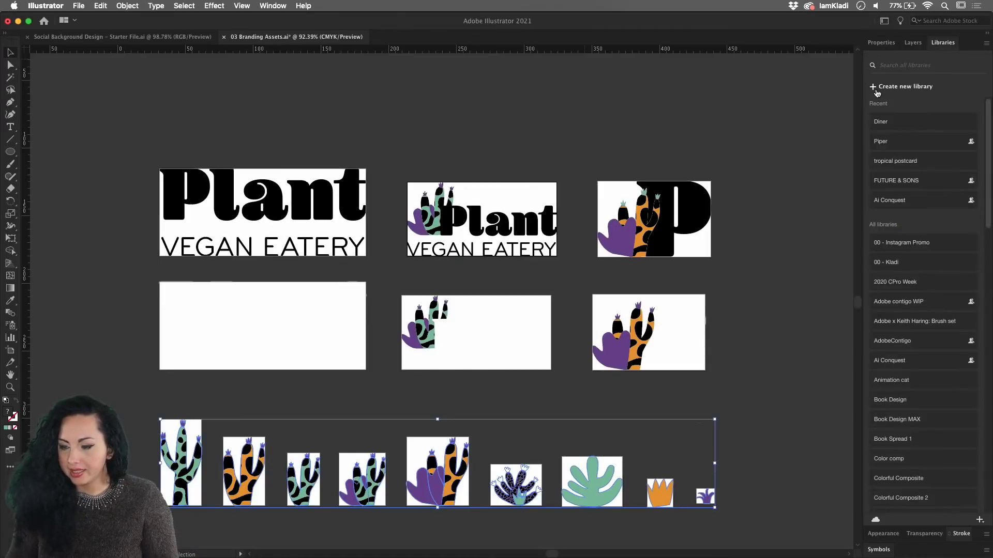
{"action": "left_click", "coordinate": [873, 87]}
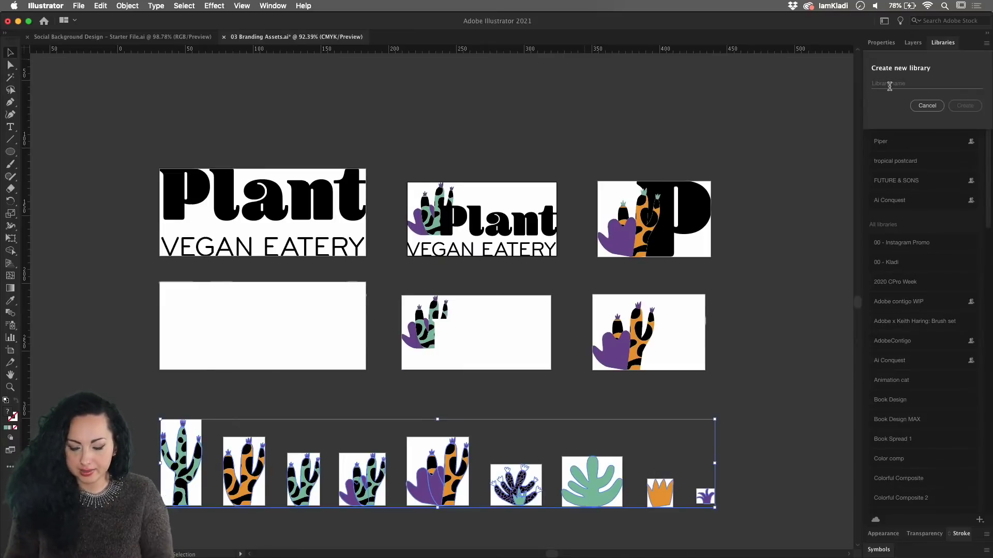
{"action": "type", "text": "Pac"}
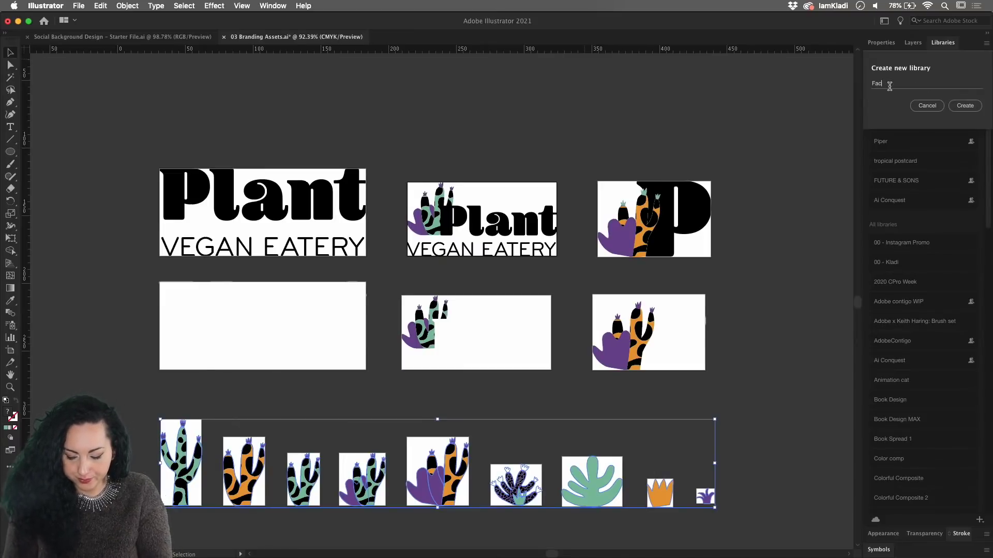
{"action": "type", "text": "ebook"}
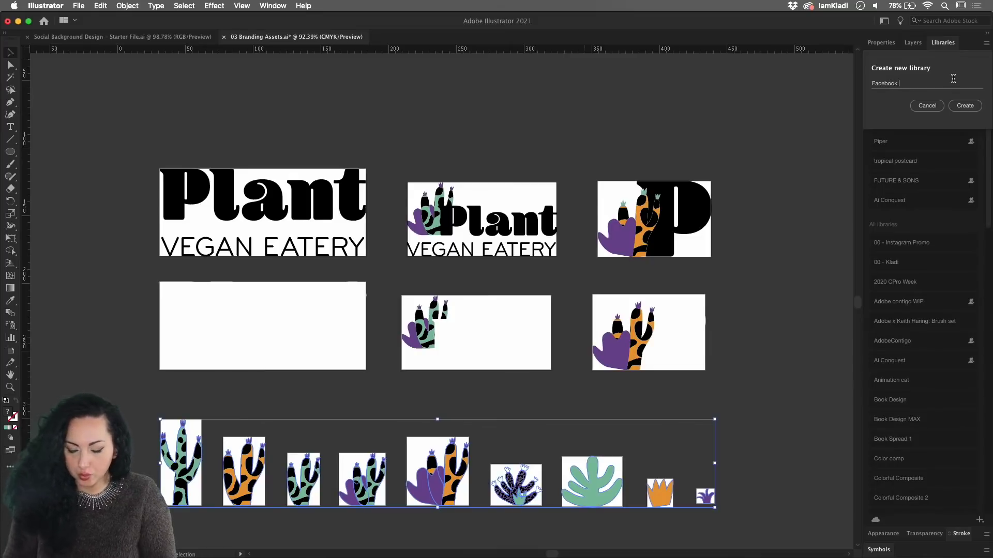
{"action": "type", "text": "Cober"}
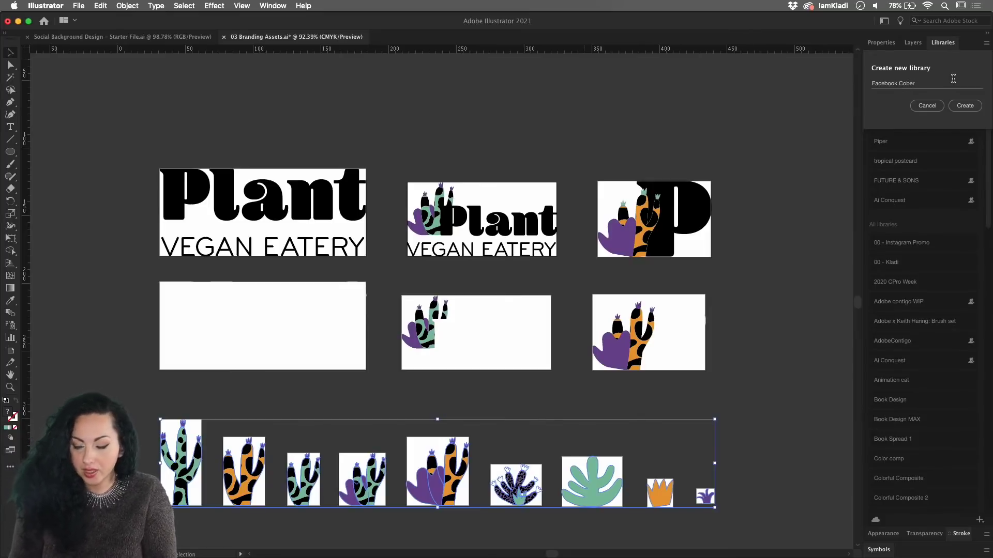
{"action": "key", "text": "BackSpace"}
{"action": "key", "text": "BackSpace"}
{"action": "key", "text": "BackSpace"}
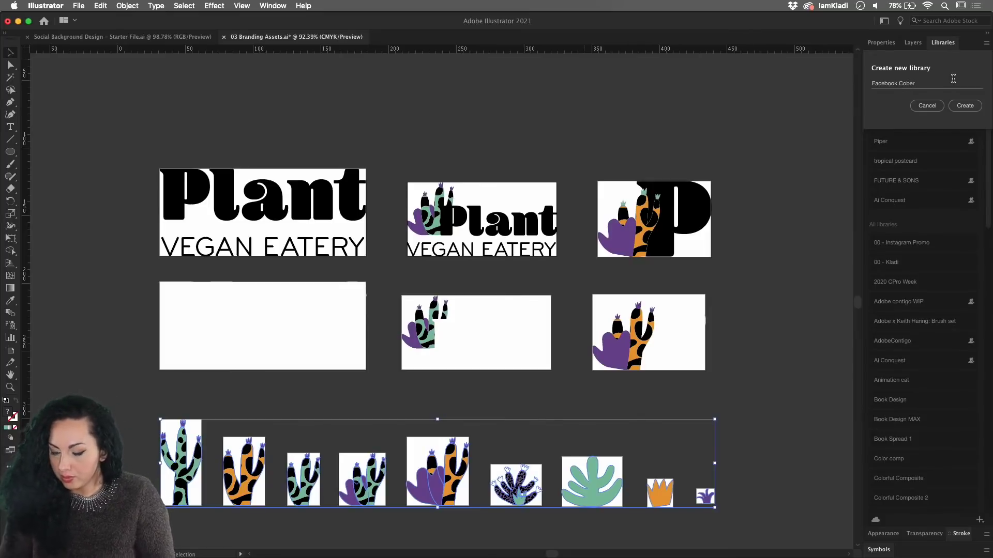
{"action": "type", "text": "ver"}
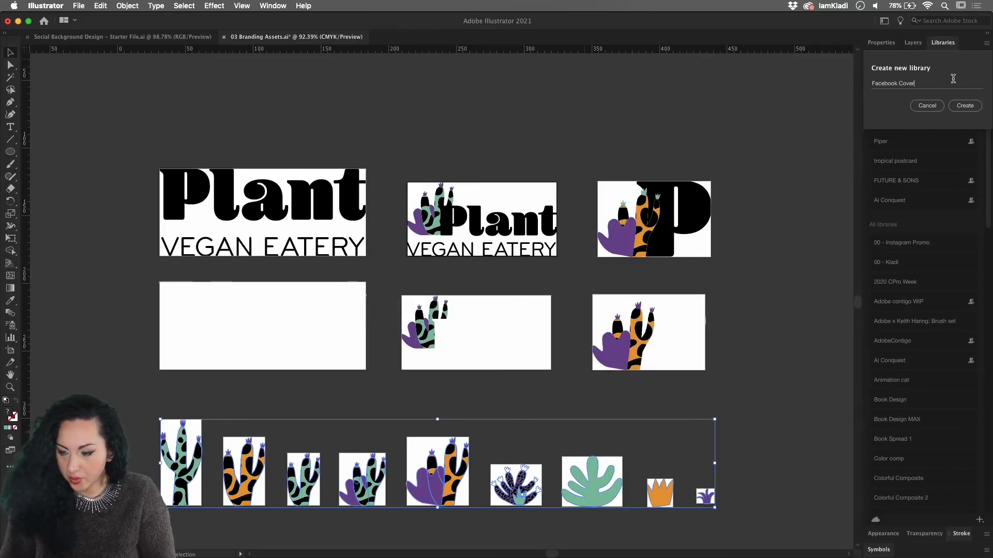
{"action": "left_click", "coordinate": [963, 107]}
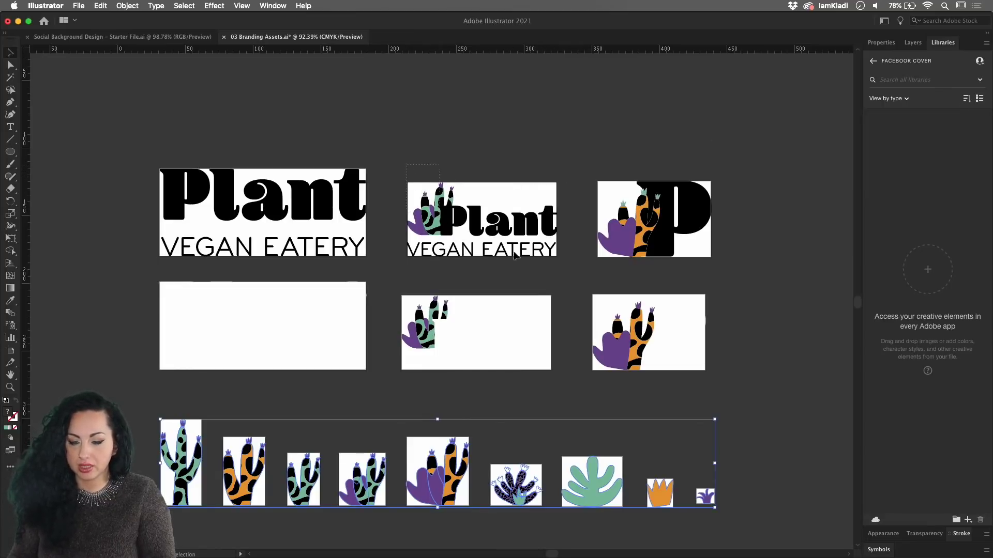
Add the cactus Plant Vegan Eatery logo and the cactus P logo from the top row to the Facebook Cover library.
{"action": "left_click_drag", "start_coordinate": [514, 255], "coordinate": [926, 305]}
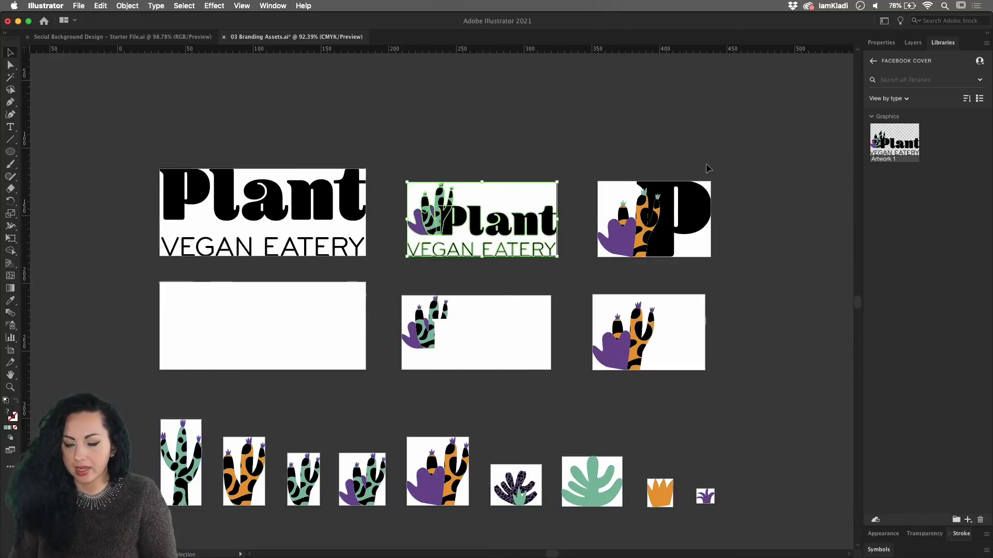
{"action": "left_click", "coordinate": [618, 235]}
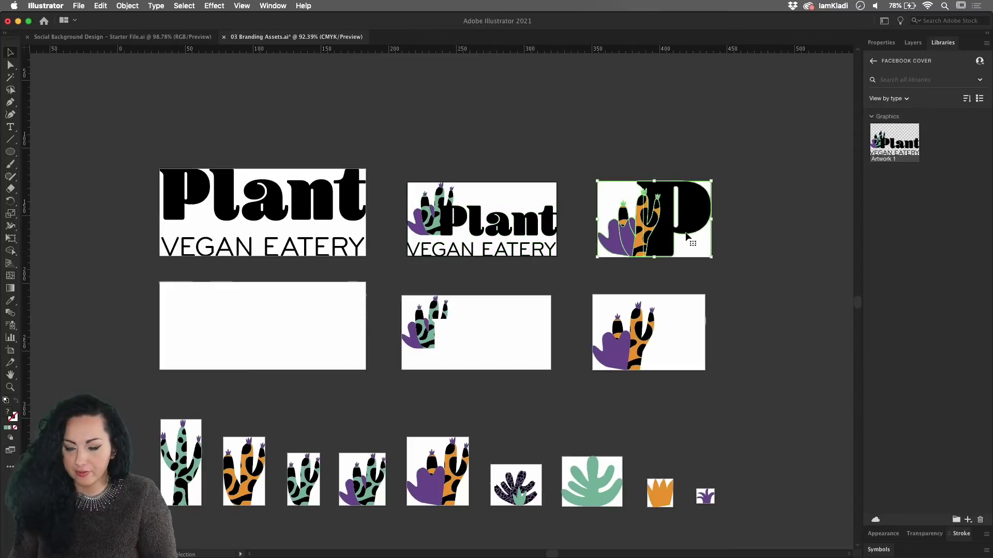
{"action": "right_click", "coordinate": [667, 240]}
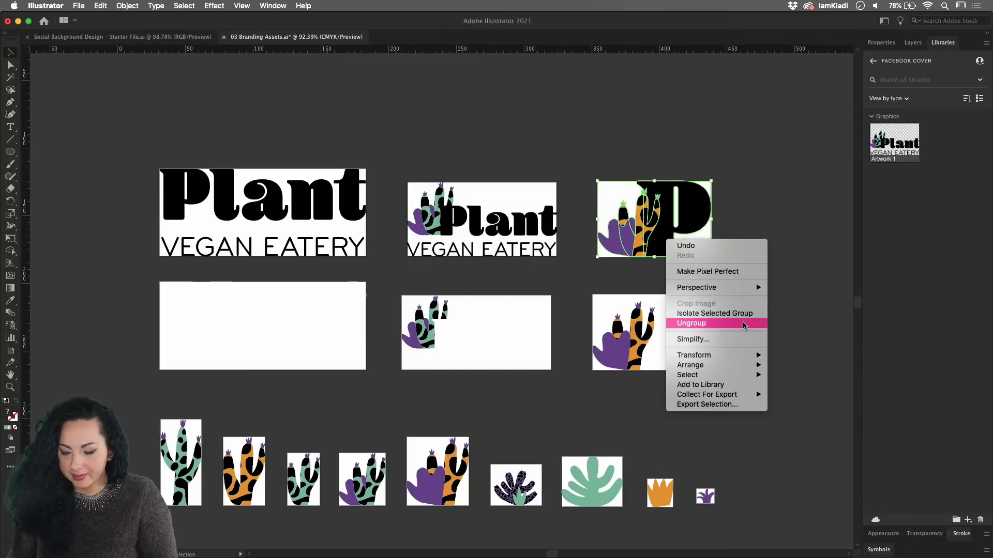
{"action": "left_click", "coordinate": [731, 385]}
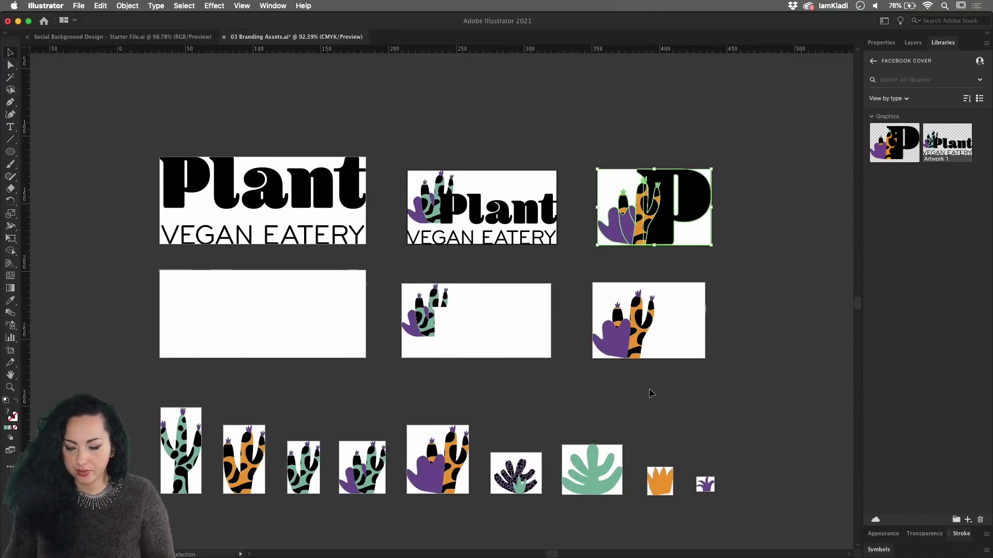
Copy the row of plant illustrations into the Social Background Design starter file and place it below the 820 px size bar.
{"action": "scroll", "coordinate": [653, 393], "scroll_direction": "down", "scroll_amount": 5}
{"action": "left_click_drag", "start_coordinate": [731, 365], "coordinate": [168, 197]}
{"action": "key", "text": "cmd+c"}
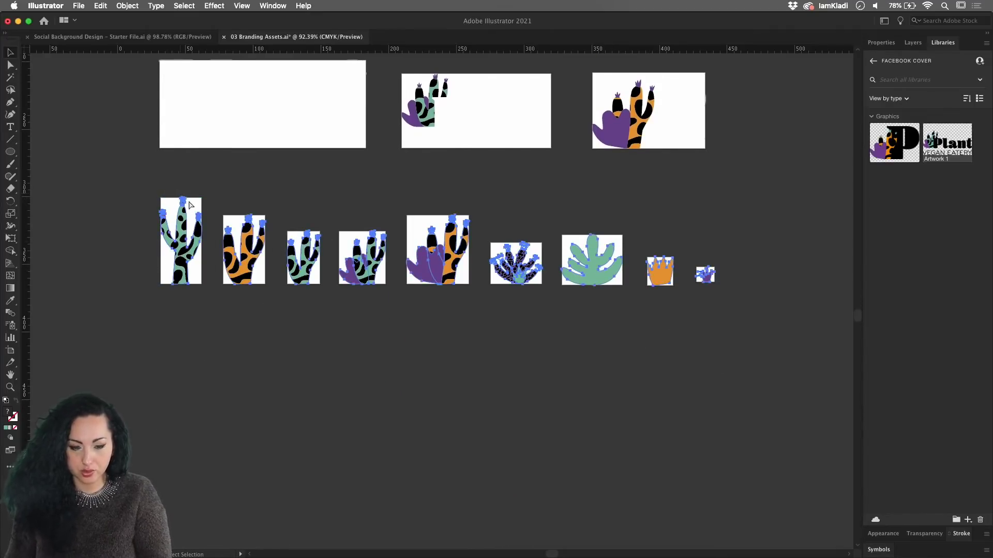
{"action": "left_click", "coordinate": [118, 37]}
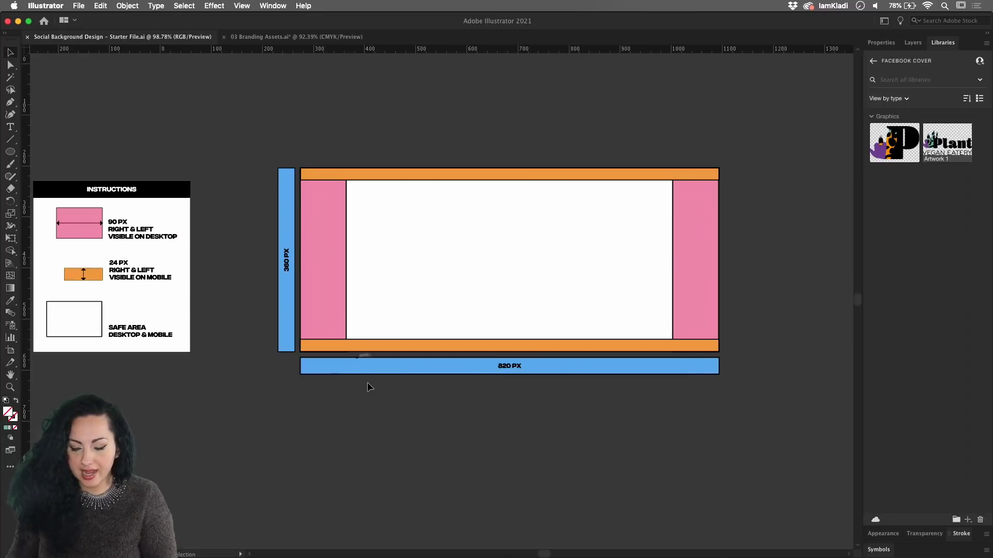
{"action": "scroll", "coordinate": [351, 321], "scroll_direction": "down", "scroll_amount": 5}
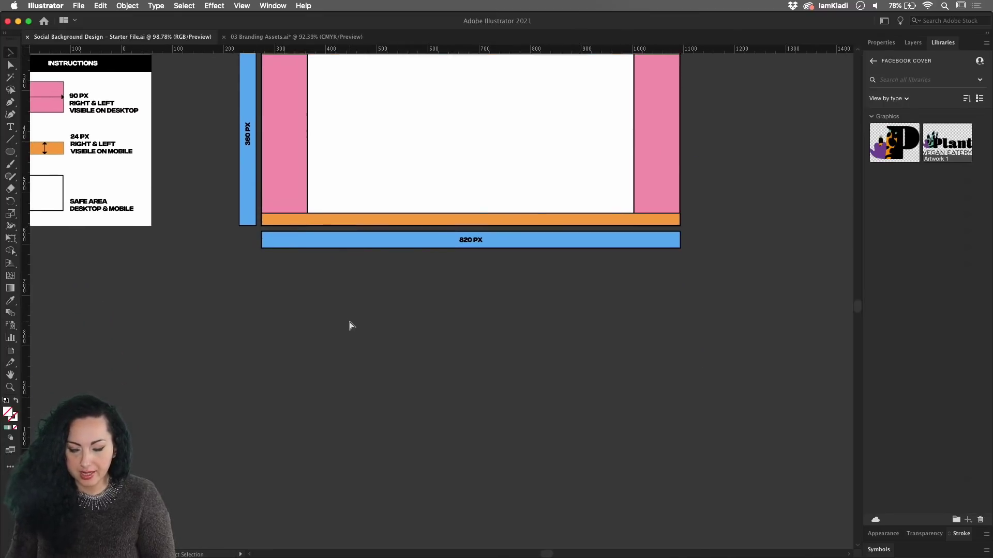
{"action": "key", "text": "cmd+v"}
{"action": "left_click_drag", "start_coordinate": [366, 344], "coordinate": [363, 361]}
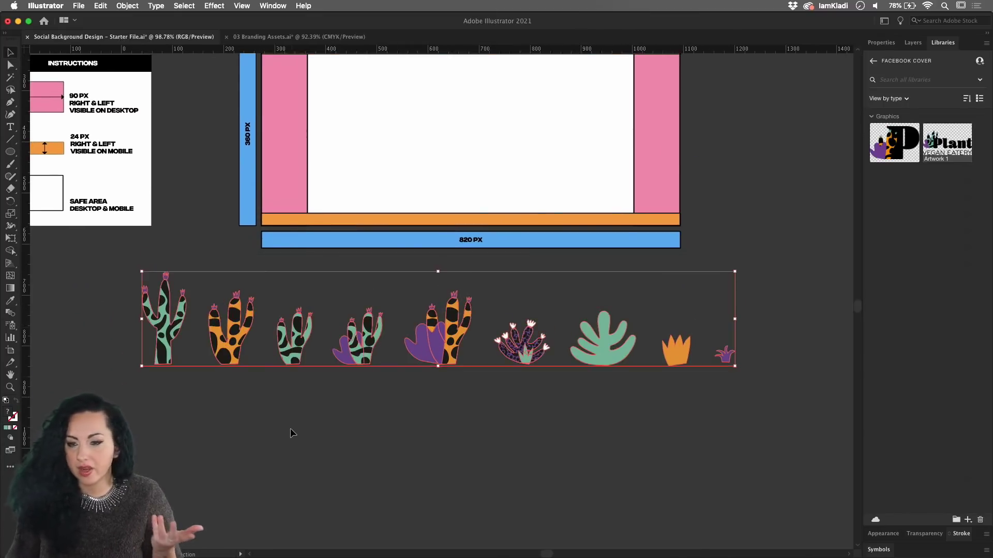
{"action": "left_click", "coordinate": [290, 428]}
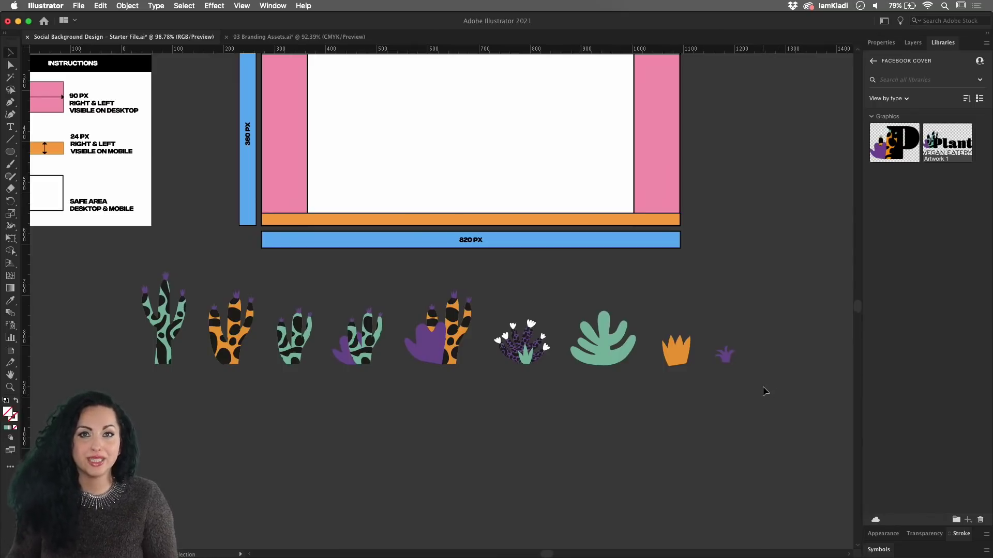
Create a new color group from the artwork of all the plant illustrations, including swatches for tints.
{"action": "left_click_drag", "start_coordinate": [774, 392], "coordinate": [521, 307]}
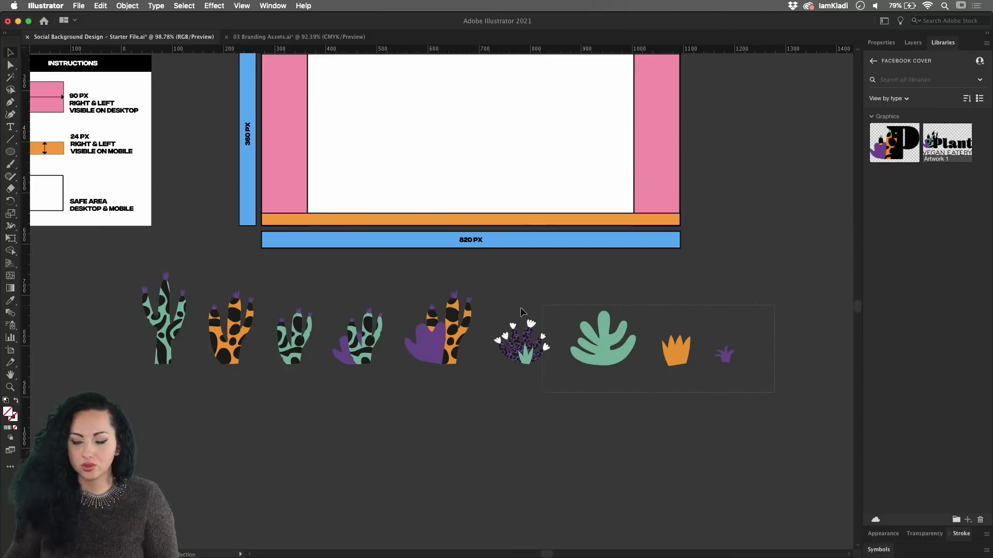
{"action": "left_click_drag", "start_coordinate": [158, 264], "coordinate": [158, 263]}
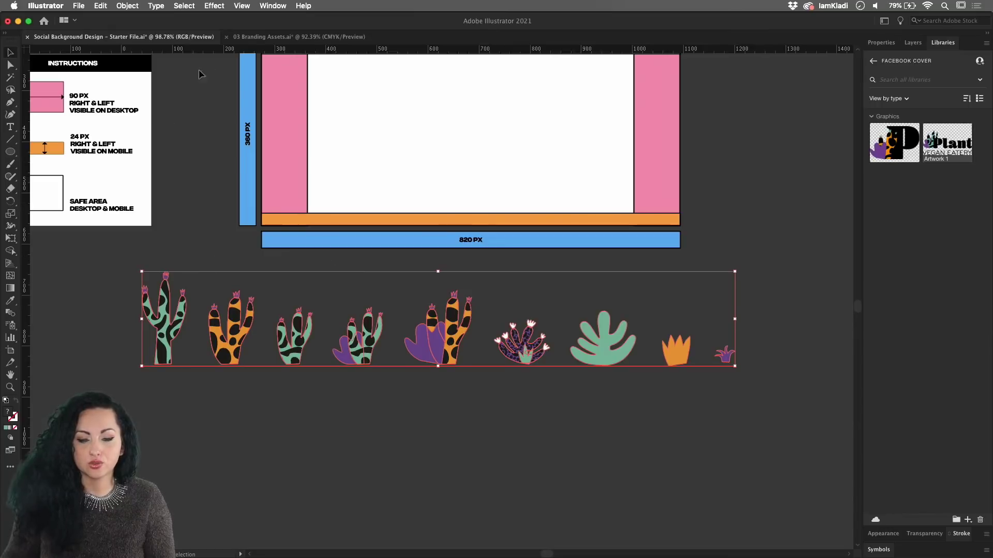
{"action": "left_click", "coordinate": [270, 6]}
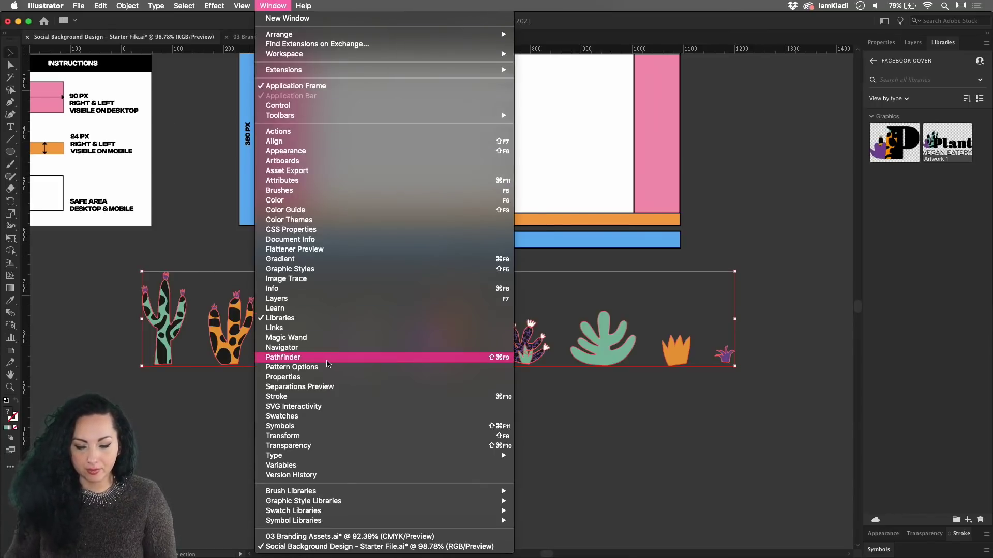
{"action": "left_click", "coordinate": [332, 415]}
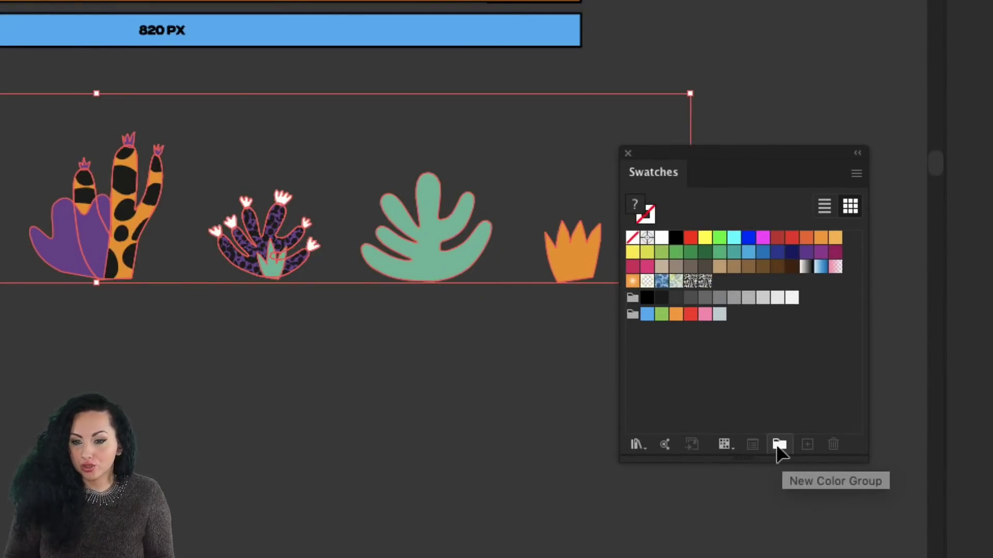
{"action": "left_click", "coordinate": [779, 446]}
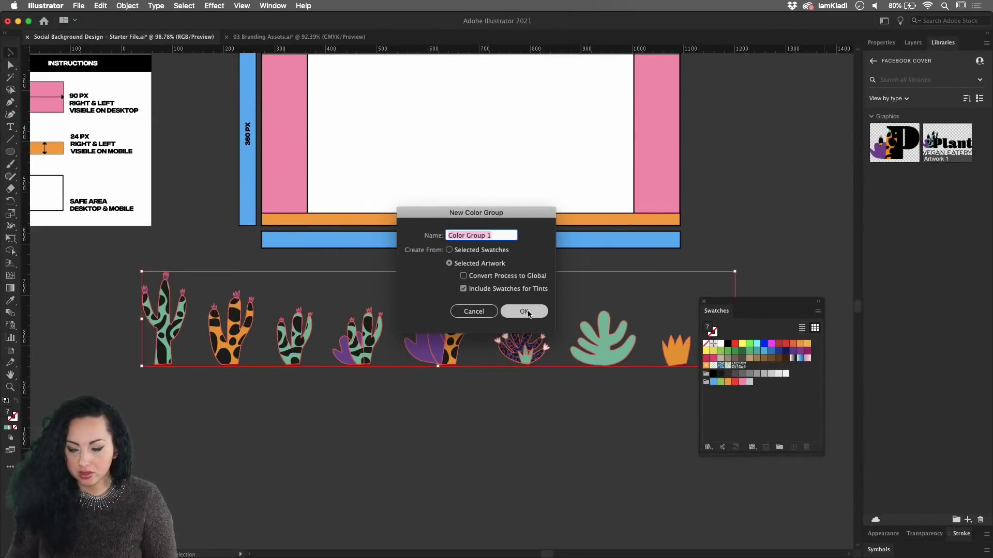
{"action": "left_click", "coordinate": [523, 354]}
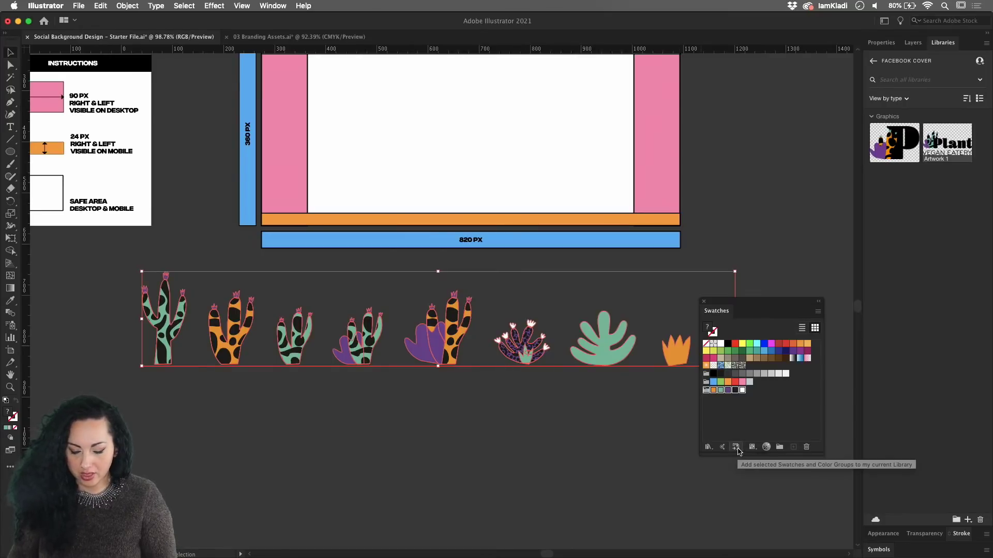
Add the plant illustrations' color group to the Facebook Cover library and close the swatches.
{"action": "key", "text": "a"}
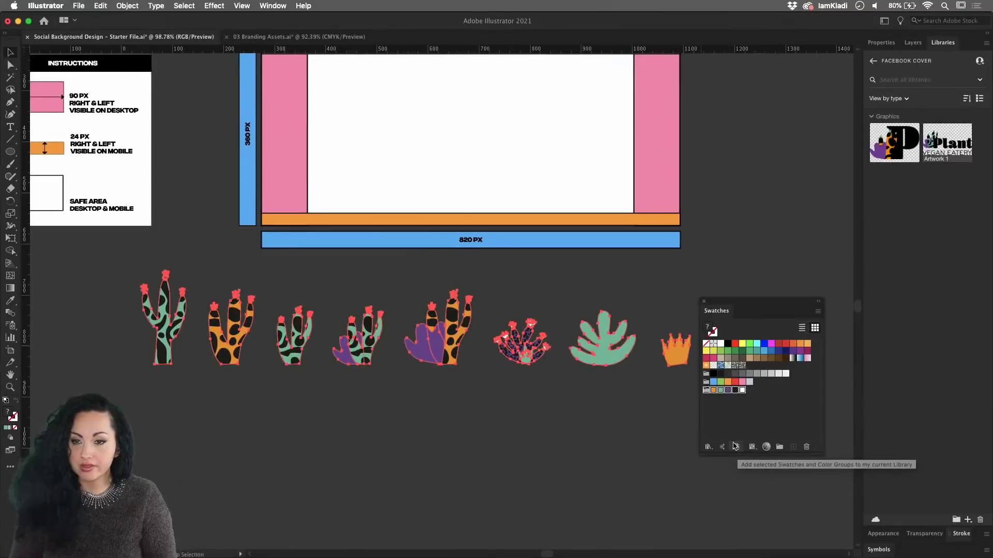
{"action": "key", "text": "v"}
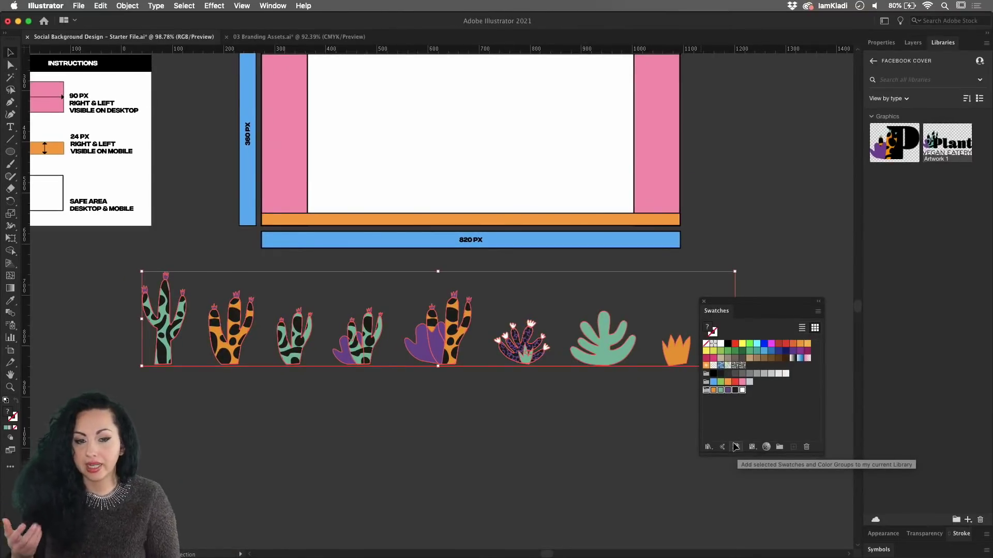
{"action": "left_click", "coordinate": [735, 447]}
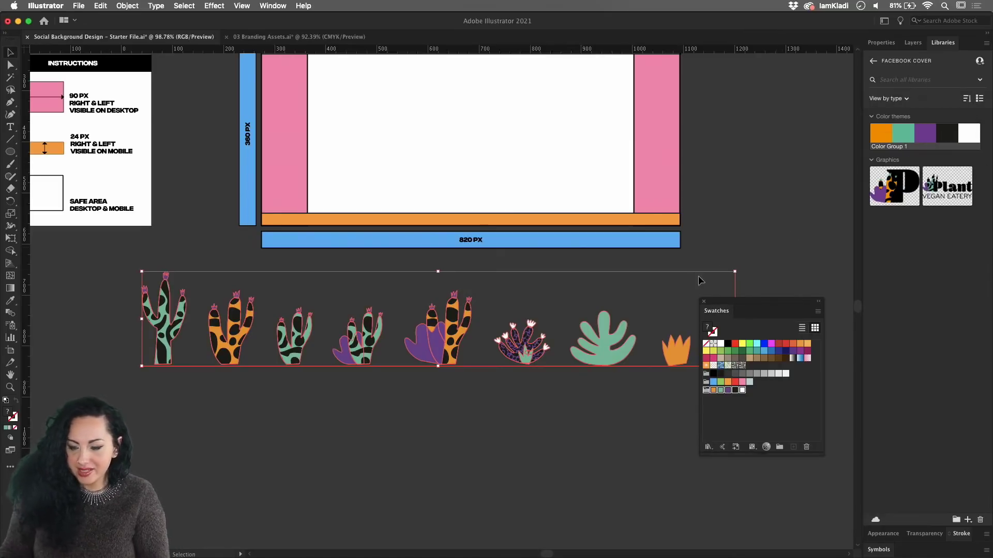
{"action": "left_click", "coordinate": [704, 303]}
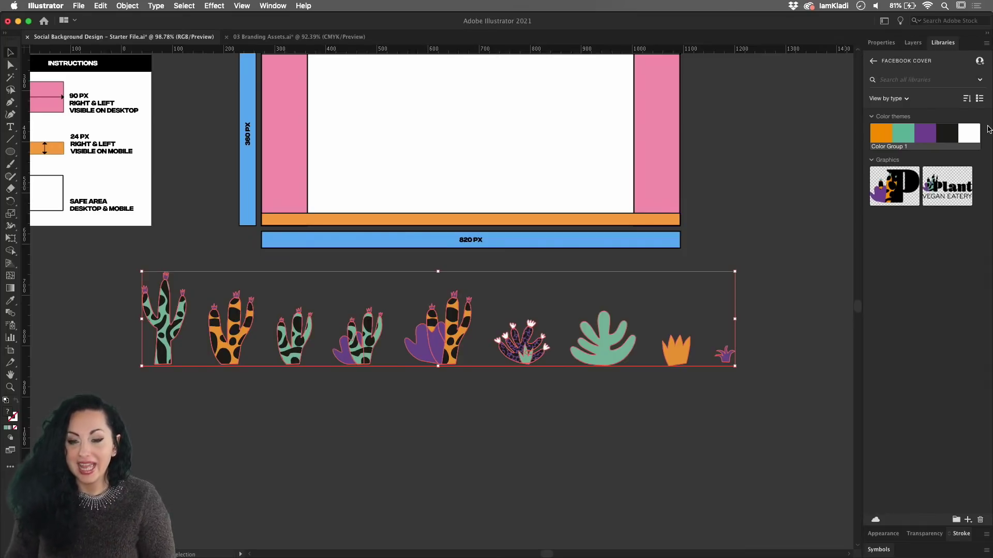
Deselect the plant illustrations, set the library search scope to Adobe Stock and search for breakfast.
{"action": "left_click", "coordinate": [806, 163]}
{"action": "left_click_drag", "start_coordinate": [805, 159], "coordinate": [769, 222]}
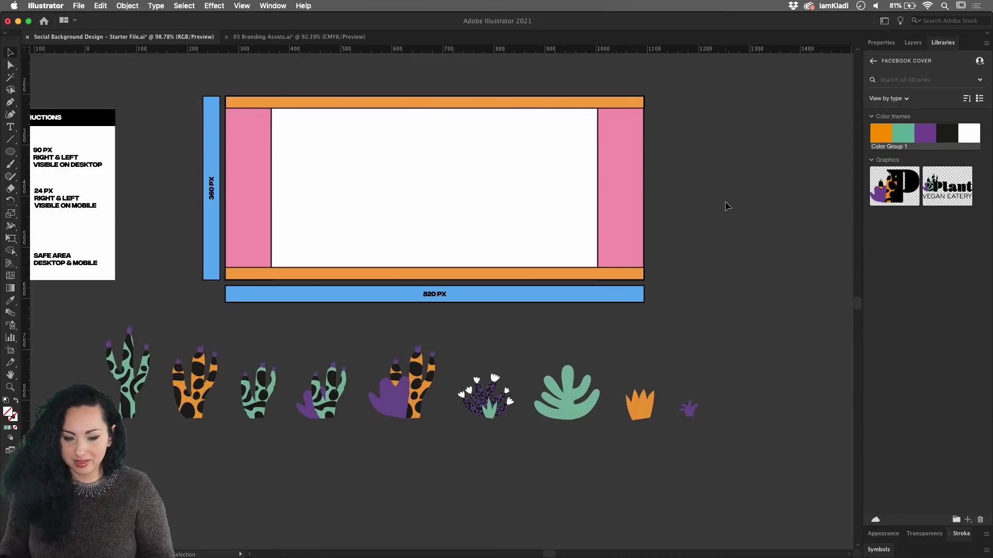
{"action": "scroll", "coordinate": [860, 205], "scroll_direction": "up", "scroll_amount": 5}
{"action": "left_click_drag", "start_coordinate": [767, 246], "coordinate": [741, 79]}
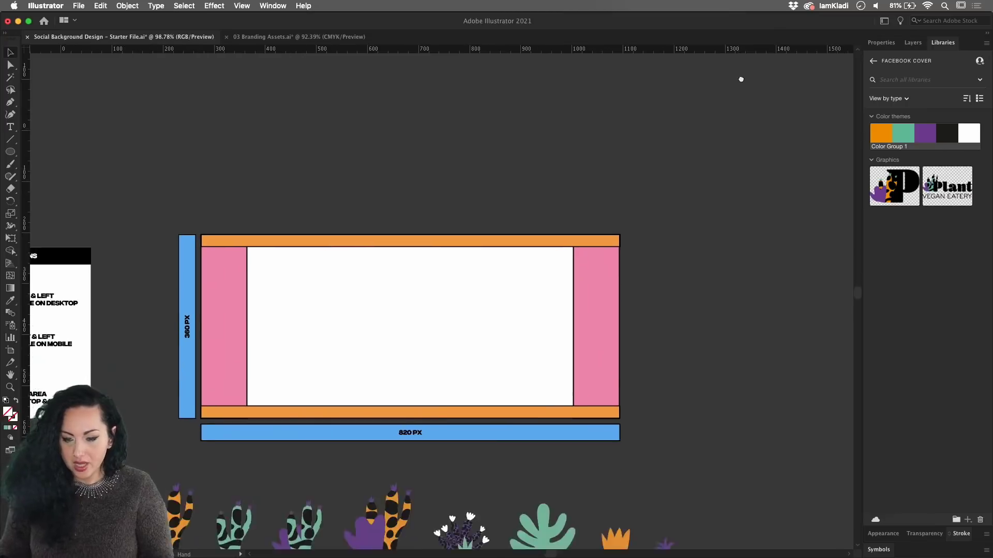
{"action": "scroll", "coordinate": [769, 182], "scroll_direction": "down", "scroll_amount": 5}
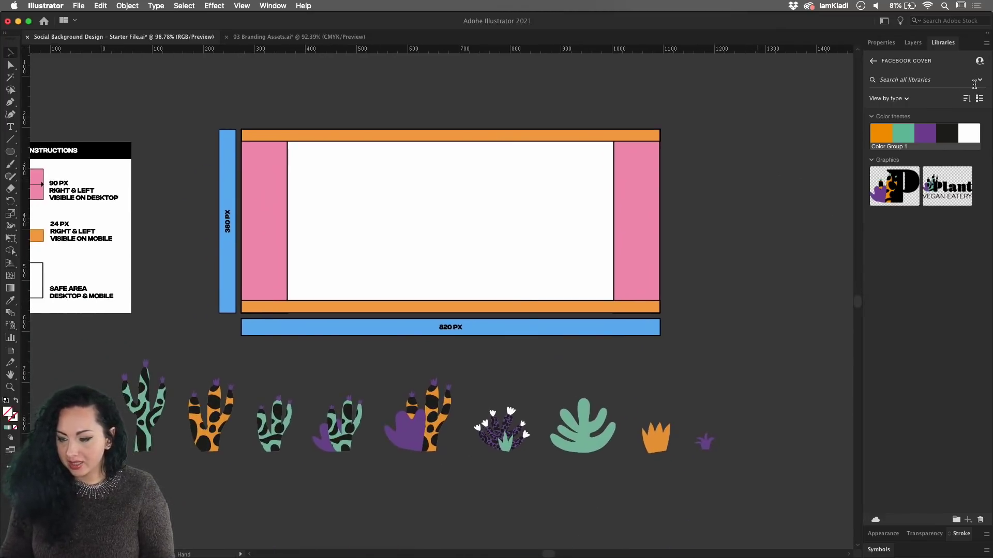
{"action": "left_click", "coordinate": [980, 82]}
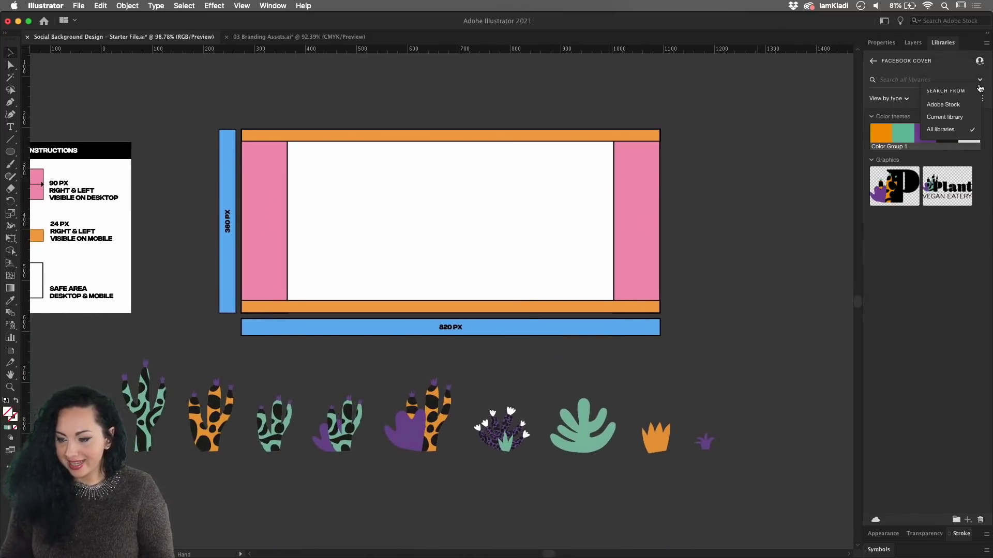
{"action": "left_click", "coordinate": [955, 105]}
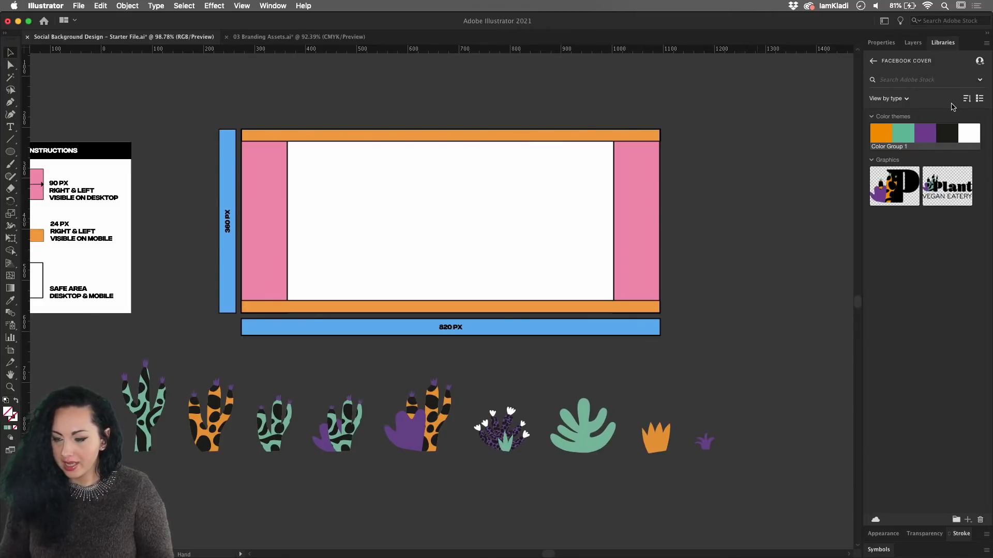
{"action": "left_click", "coordinate": [929, 80]}
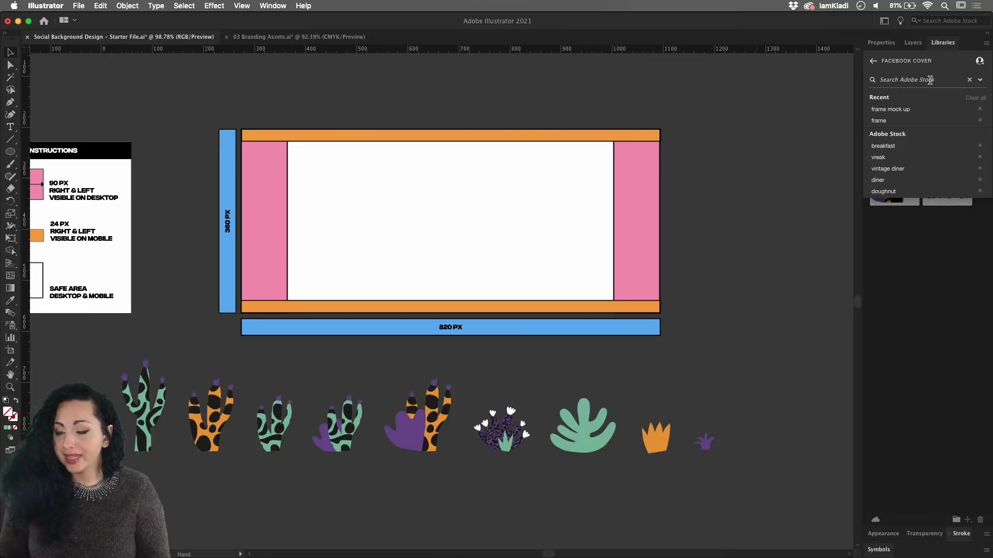
{"action": "left_click", "coordinate": [916, 147]}
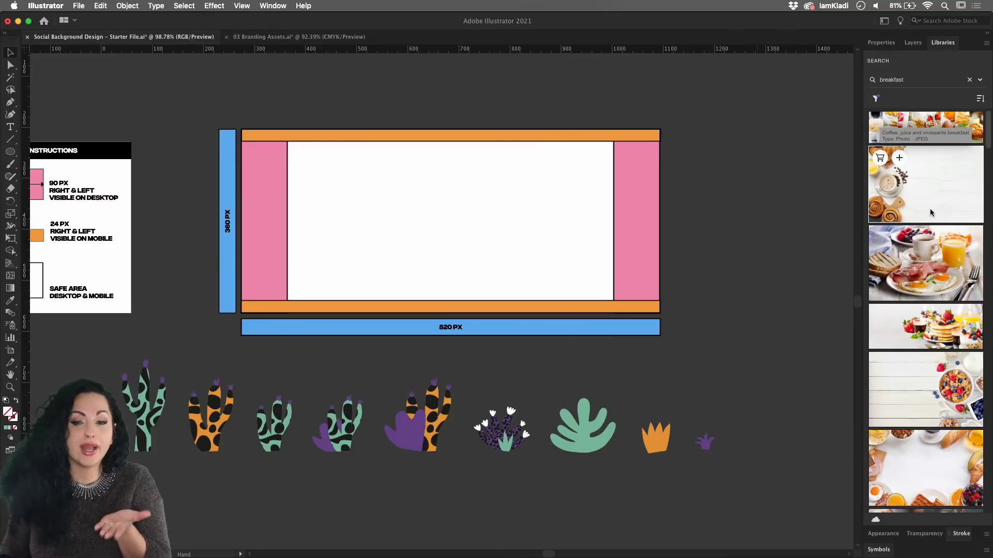
Browse the breakfast results and add the wide photo of breakfast served on dark wood to the Facebook Cover library.
{"action": "scroll", "coordinate": [938, 214], "scroll_direction": "down", "scroll_amount": 3}
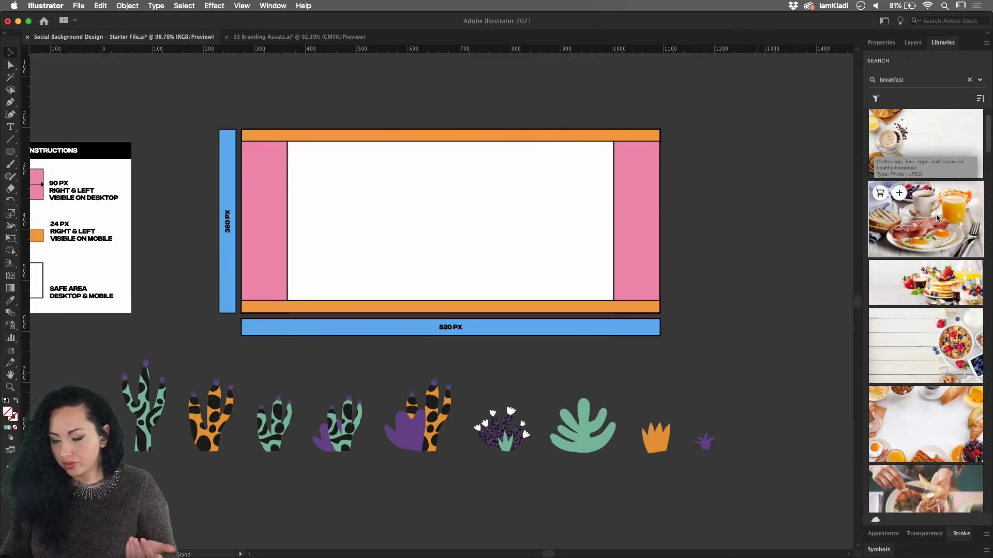
{"action": "scroll", "coordinate": [937, 219], "scroll_direction": "down", "scroll_amount": 8}
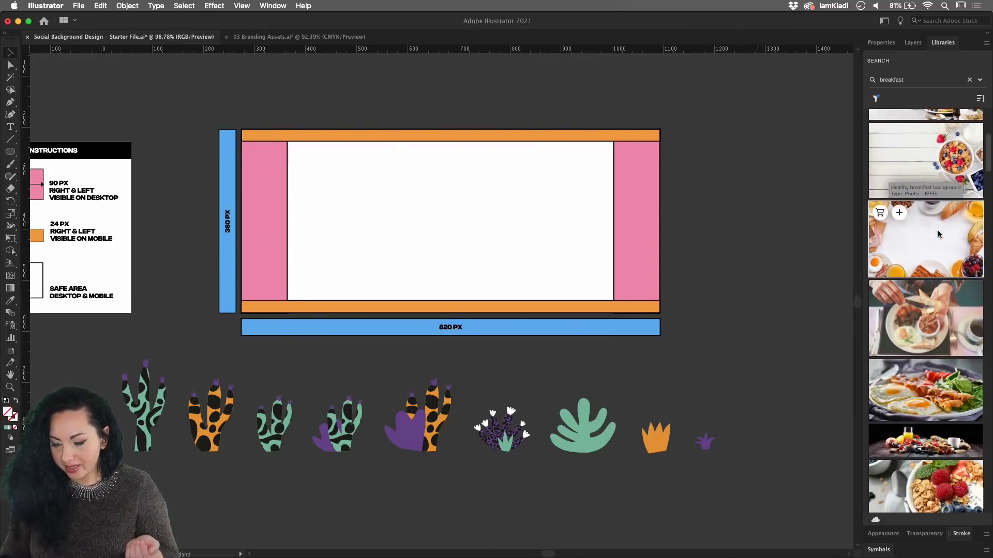
{"action": "scroll", "coordinate": [938, 234], "scroll_direction": "down", "scroll_amount": 6}
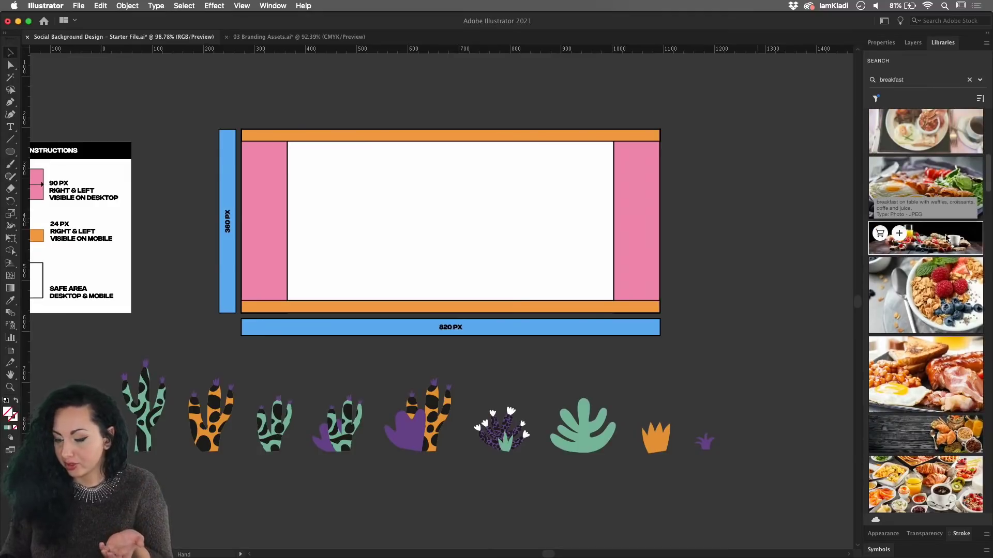
{"action": "scroll", "coordinate": [948, 239], "scroll_direction": "down", "scroll_amount": 1}
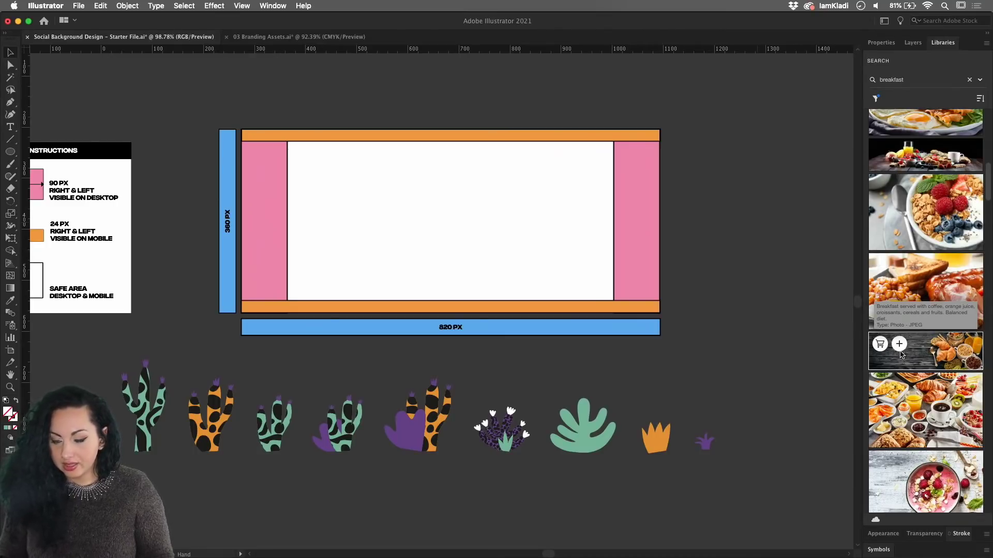
{"action": "left_click", "coordinate": [899, 344]}
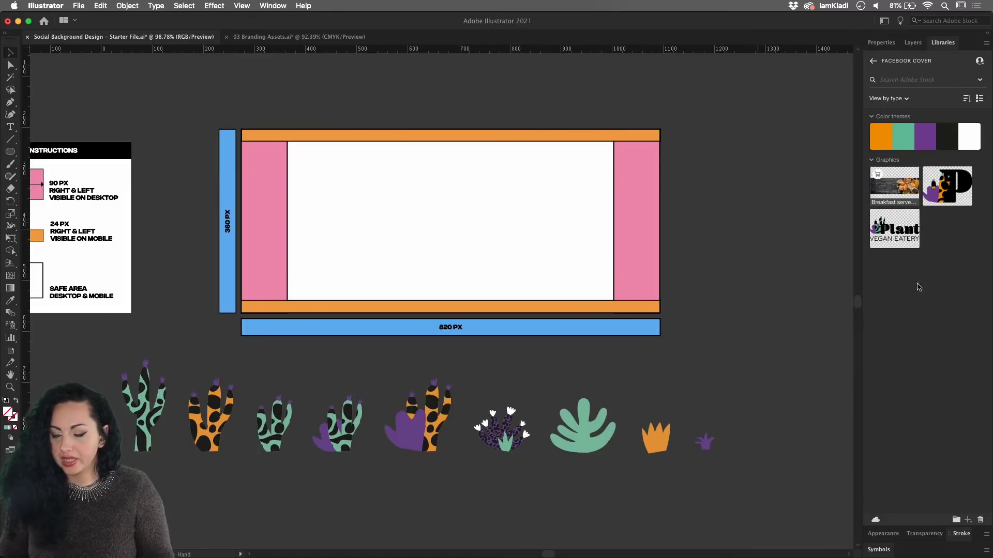
Search Adobe Stock for breakfast again and add the pink raspberry smoothie bowl photo to the Facebook Cover library.
{"action": "mouse_move", "coordinate": [893, 194]}
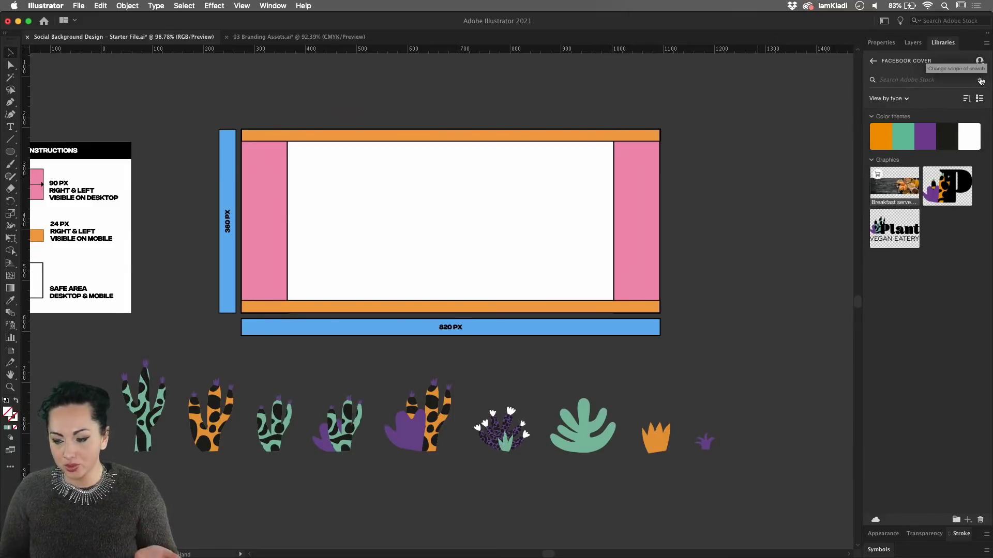
{"action": "left_click", "coordinate": [958, 79]}
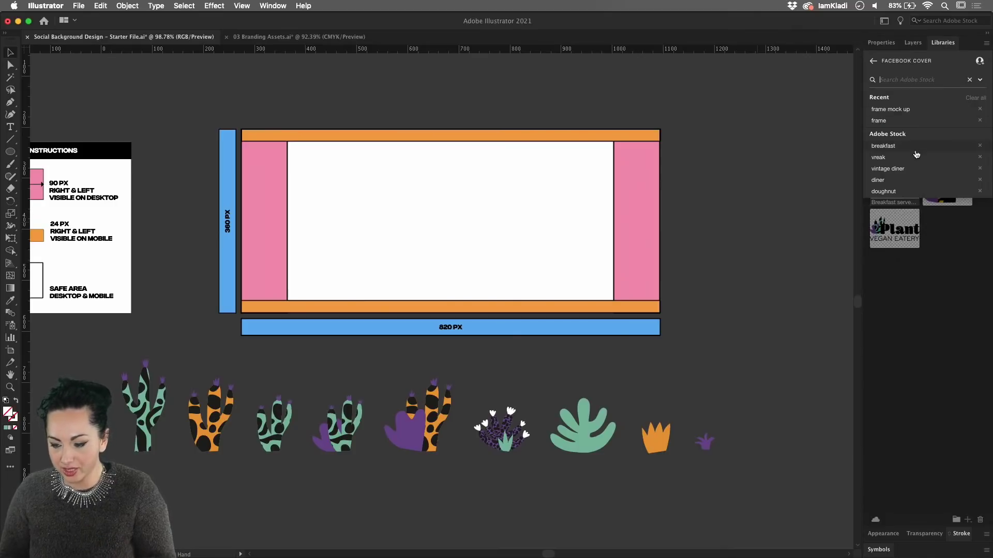
{"action": "left_click", "coordinate": [916, 152]}
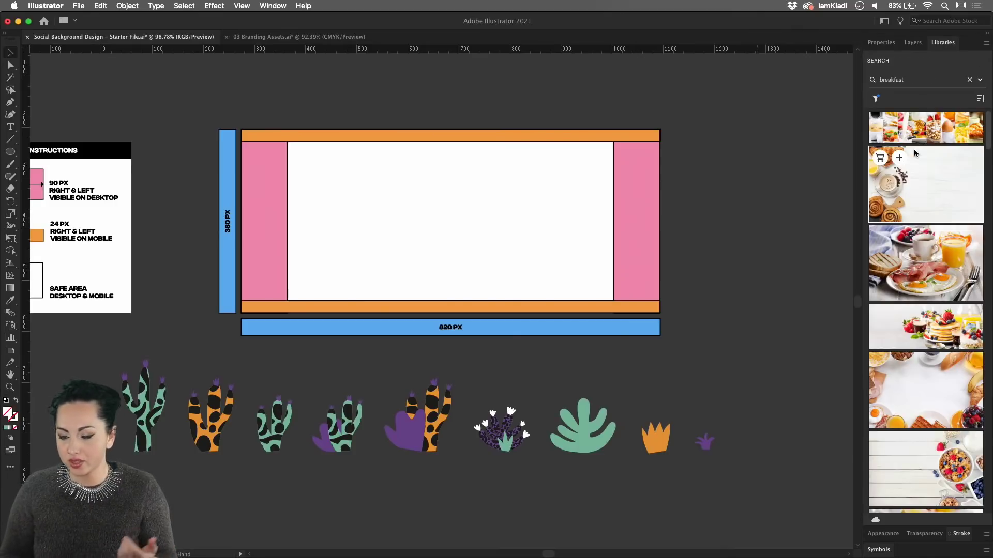
{"action": "scroll", "coordinate": [913, 258], "scroll_direction": "down", "scroll_amount": 10}
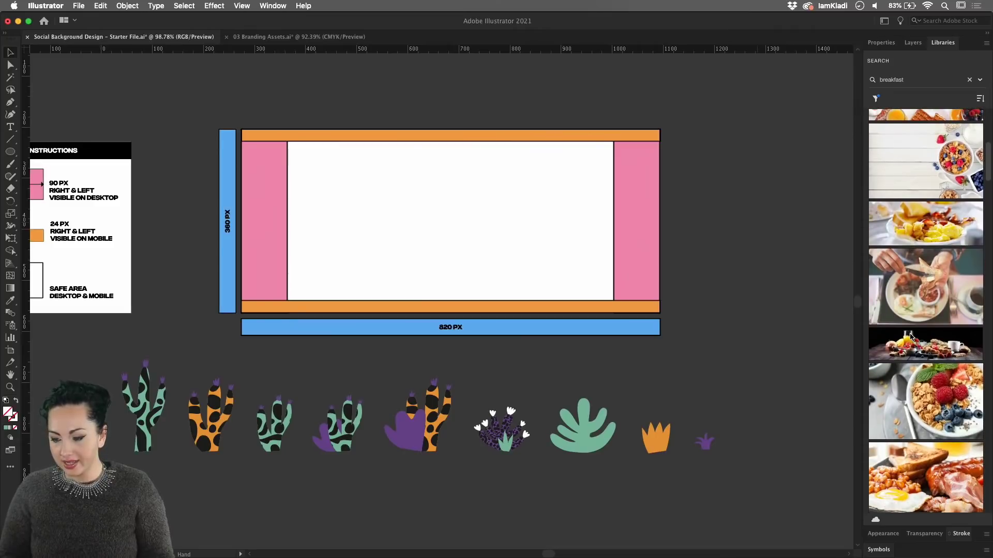
{"action": "scroll", "coordinate": [916, 339], "scroll_direction": "down", "scroll_amount": 10}
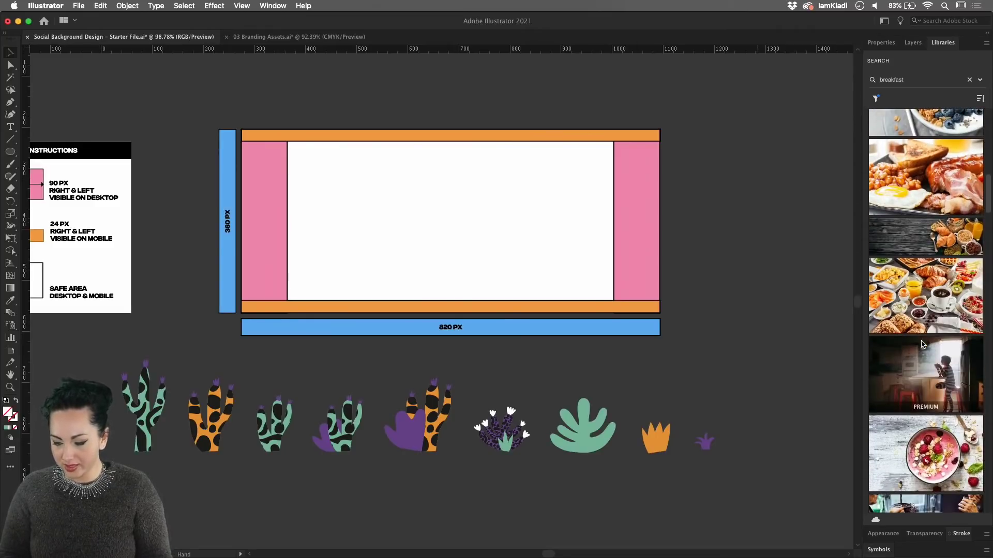
{"action": "scroll", "coordinate": [922, 344], "scroll_direction": "down", "scroll_amount": 3}
{"action": "key", "text": "Escape"}
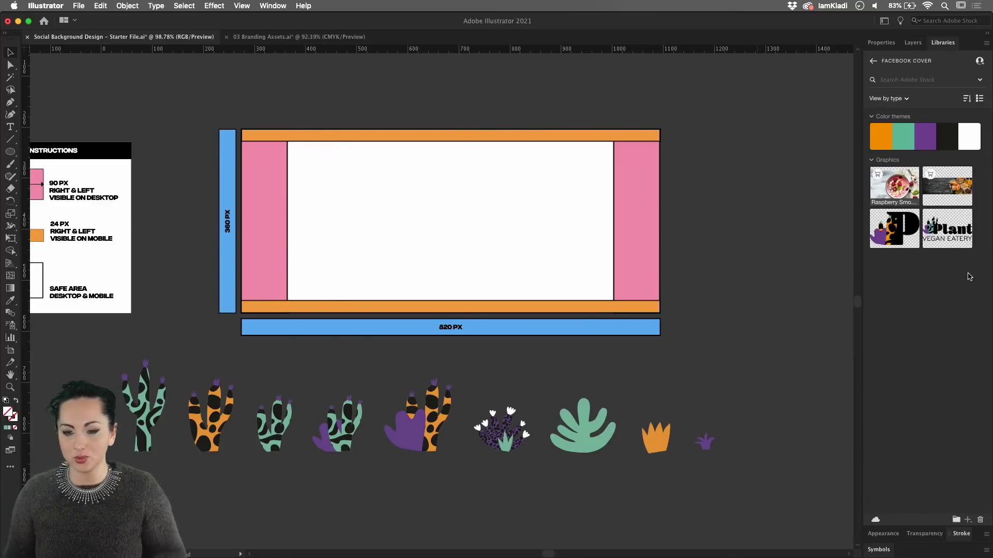
{"action": "mouse_move", "coordinate": [719, 556]}
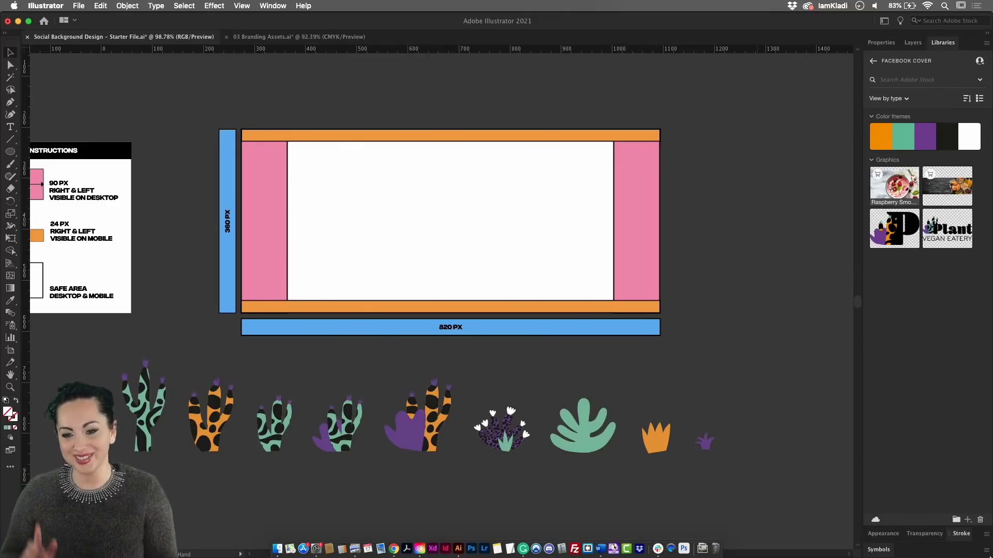
{"action": "mouse_move", "coordinate": [977, 546]}
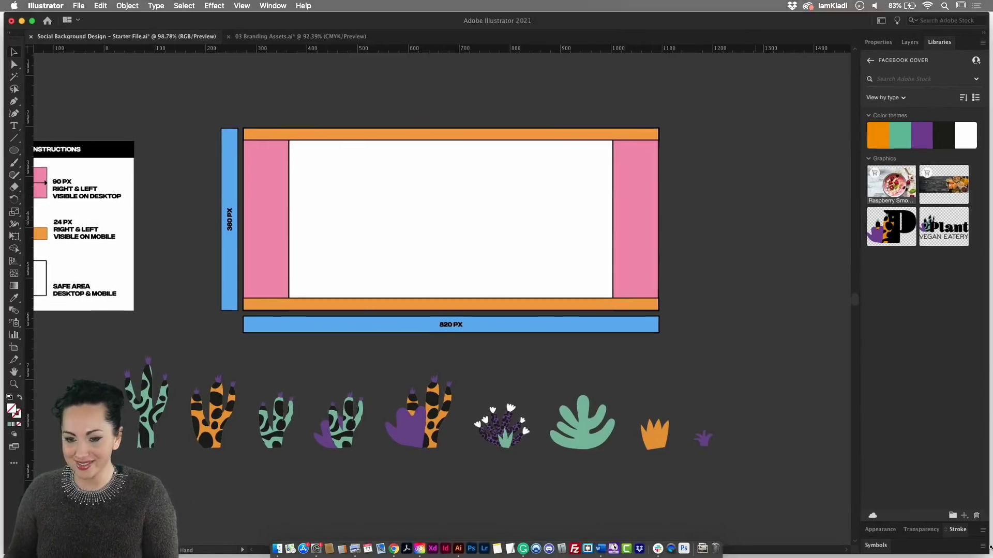
{"action": "left_click", "coordinate": [846, 404]}
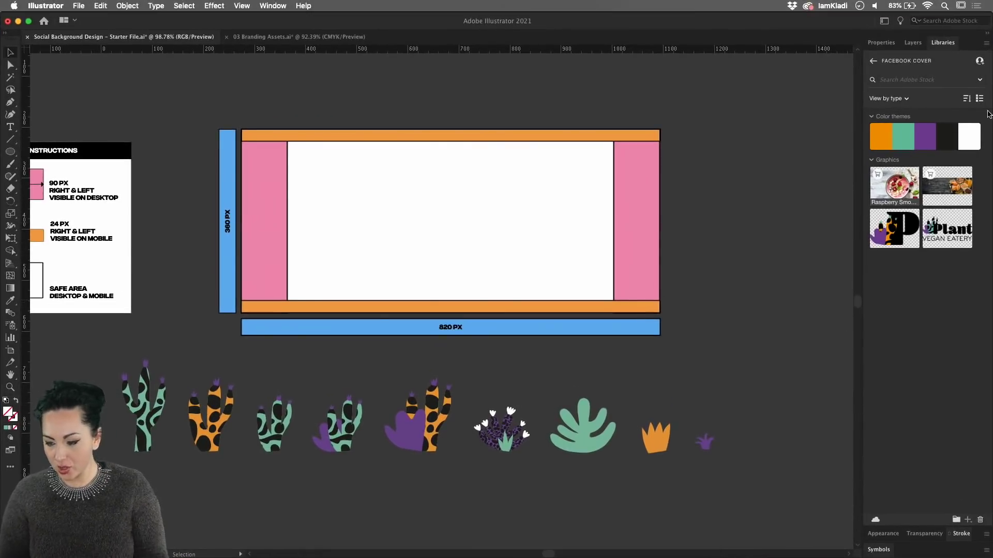
Place the wide dark-wood breakfast photo from the Facebook Cover library over the cover template.
{"action": "mouse_move", "coordinate": [903, 186]}
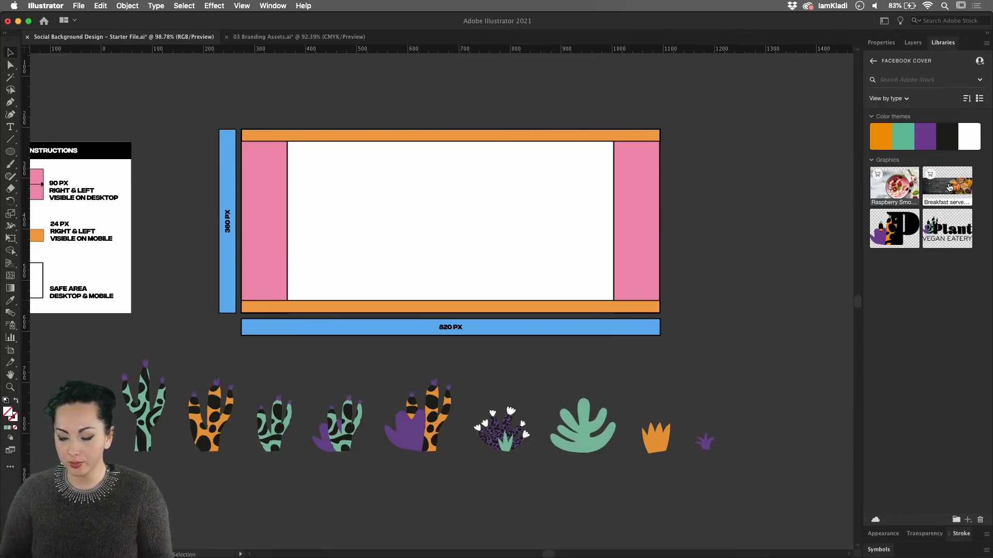
{"action": "left_click_drag", "start_coordinate": [947, 186], "coordinate": [527, 204]}
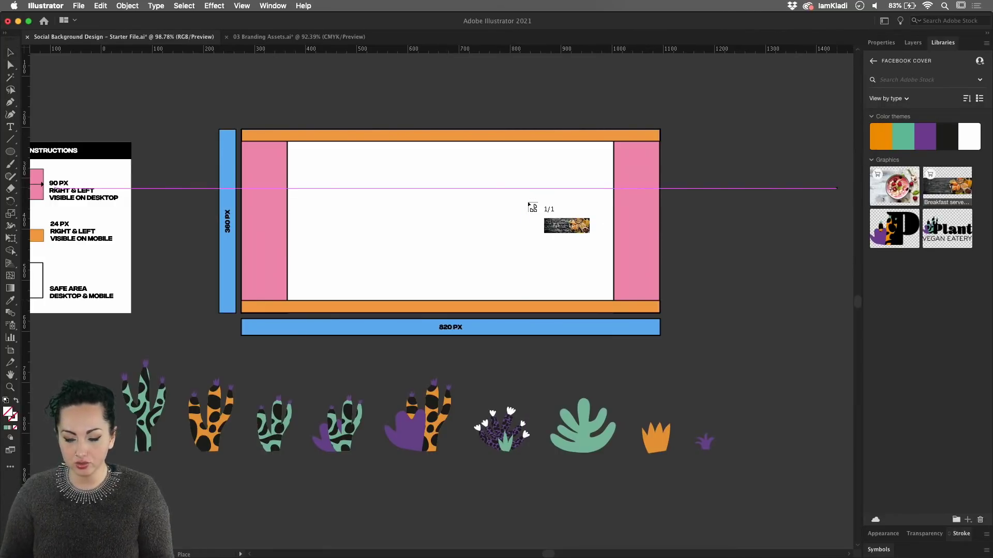
{"action": "left_click", "coordinate": [527, 201]}
{"action": "left_click_drag", "start_coordinate": [747, 287], "coordinate": [329, 203]}
{"action": "scroll", "coordinate": [329, 203], "scroll_direction": "down", "scroll_amount": 5}
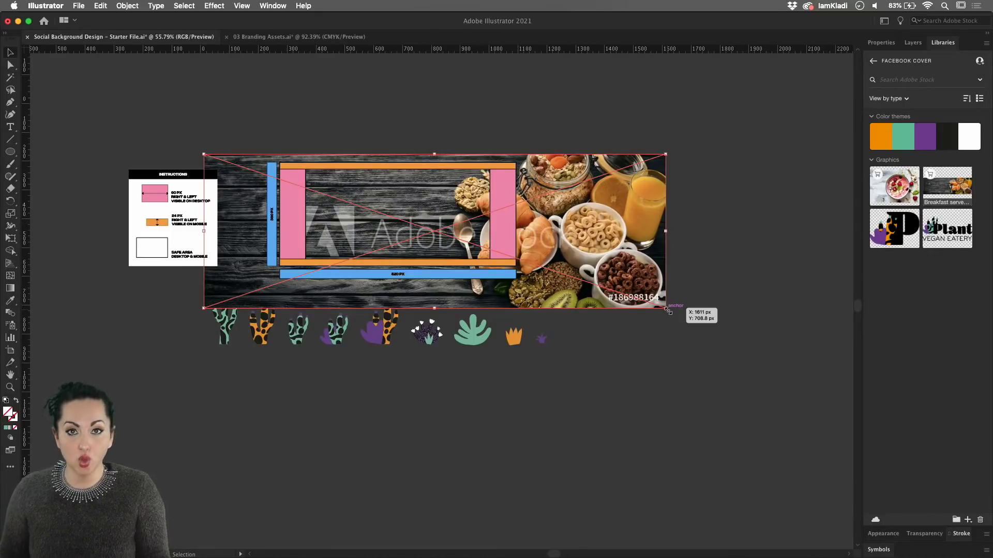
Scale the placed breakfast photo down to roughly the cover's height and position its food over the template's right half.
{"action": "left_click_drag", "start_coordinate": [667, 310], "coordinate": [545, 242]}
{"action": "left_click_drag", "start_coordinate": [458, 215], "coordinate": [474, 229]}
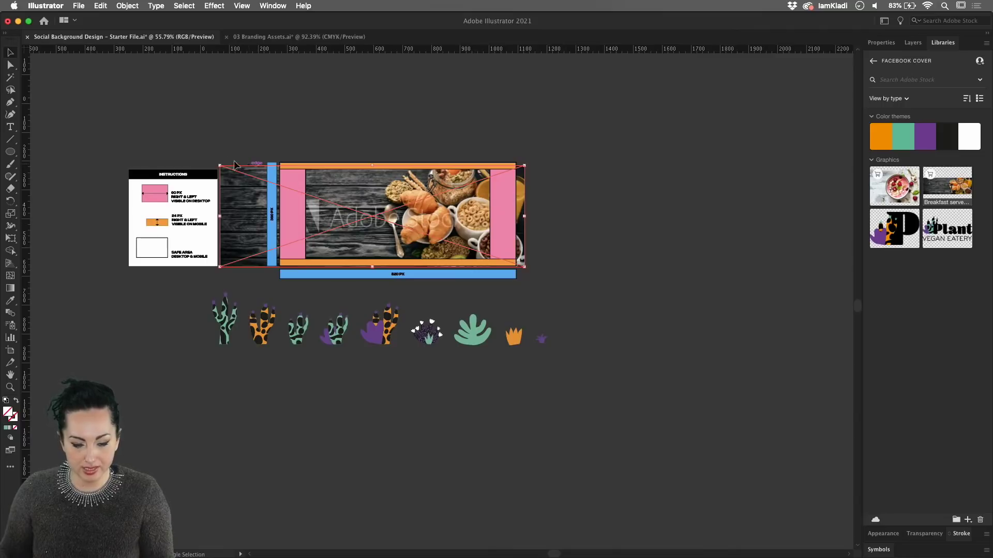
{"action": "left_click_drag", "start_coordinate": [220, 165], "coordinate": [224, 166]}
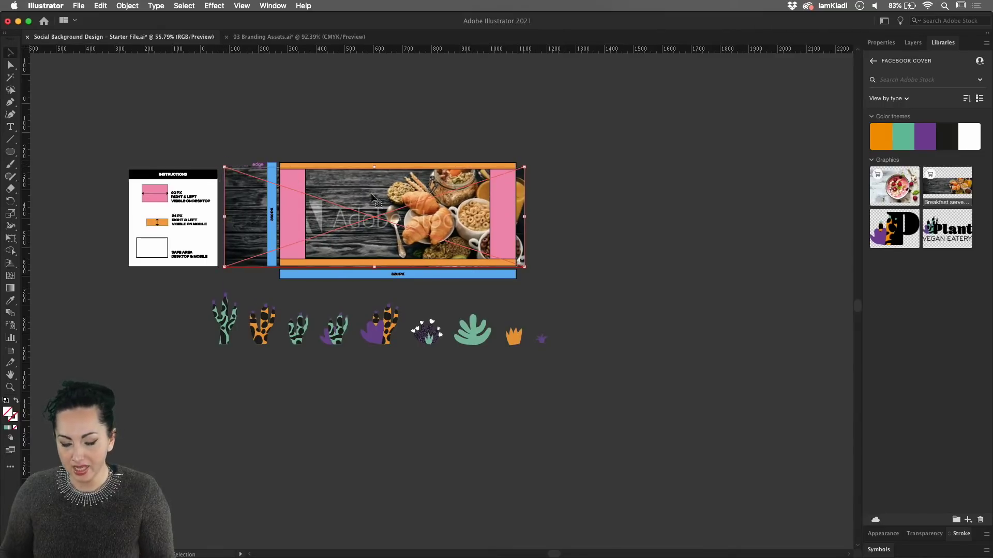
Toggle the Instructions layer's visibility to compare the photo with and without the guides, leaving the layer hidden.
{"action": "left_click", "coordinate": [914, 44]}
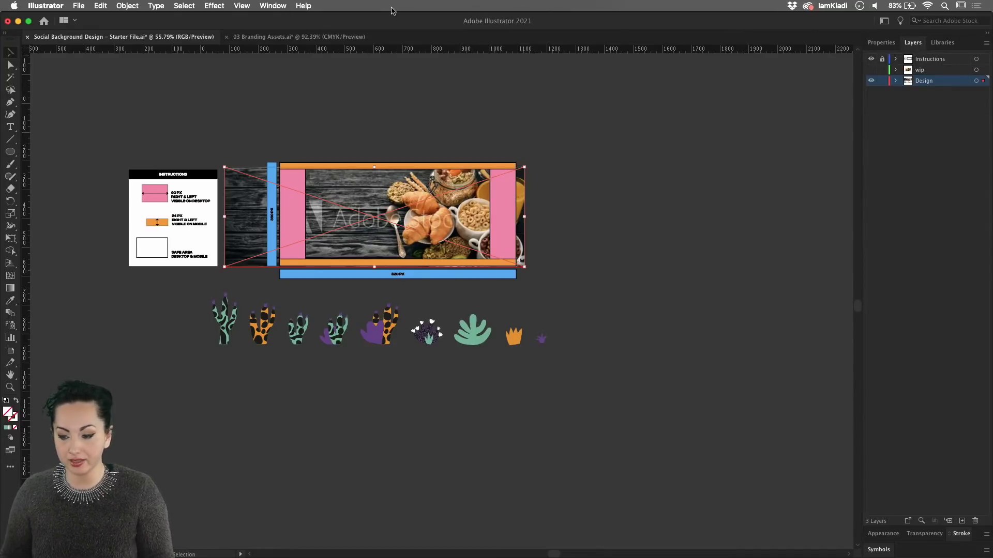
{"action": "left_click", "coordinate": [871, 60]}
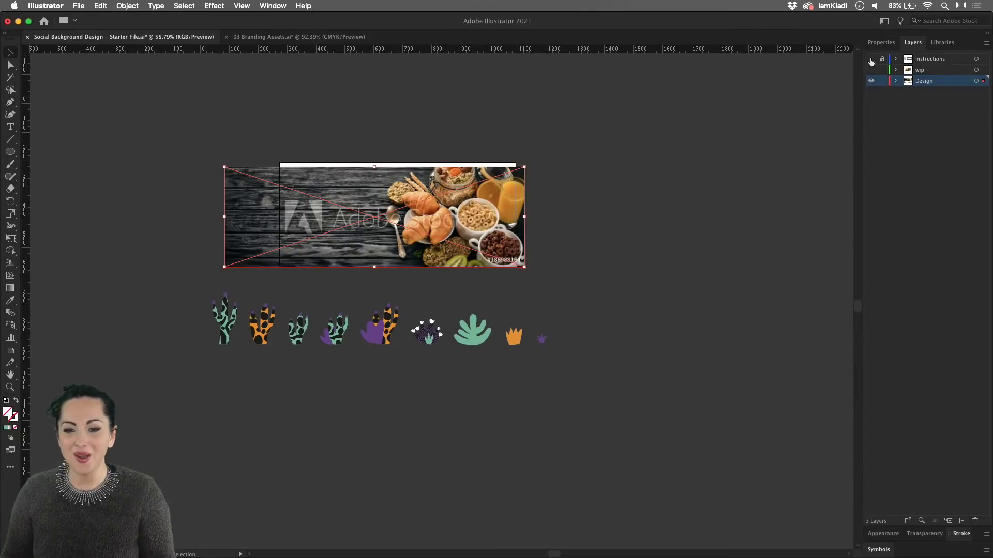
{"action": "left_click", "coordinate": [872, 60]}
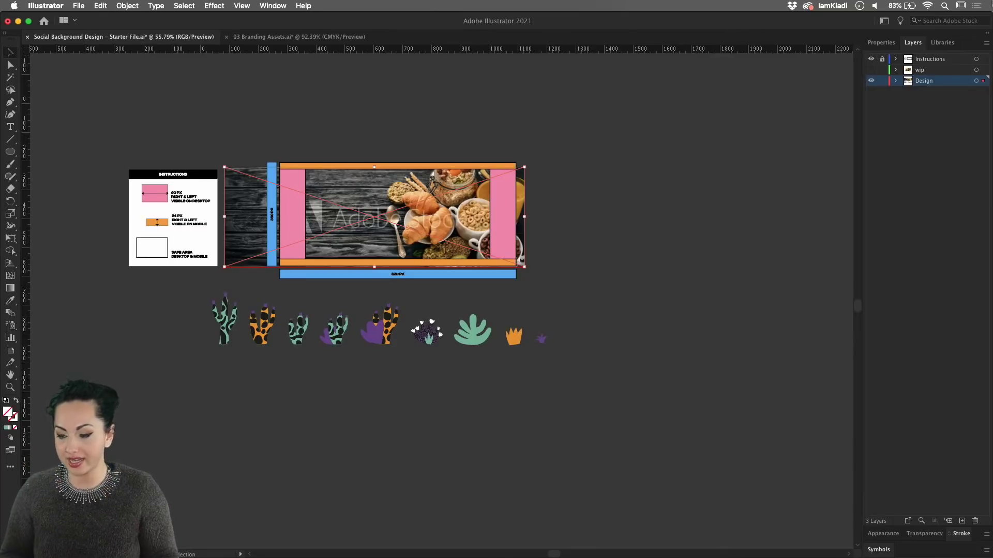
{"action": "left_click", "coordinate": [873, 61]}
{"action": "left_click", "coordinate": [872, 60]}
{"action": "left_click", "coordinate": [873, 60]}
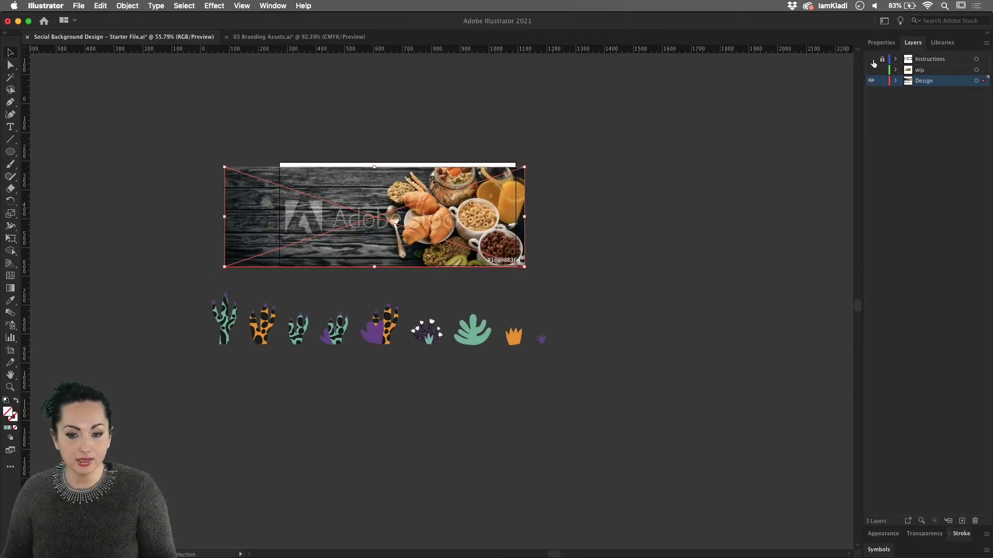
{"action": "left_click", "coordinate": [873, 61]}
{"action": "left_click", "coordinate": [873, 61]}
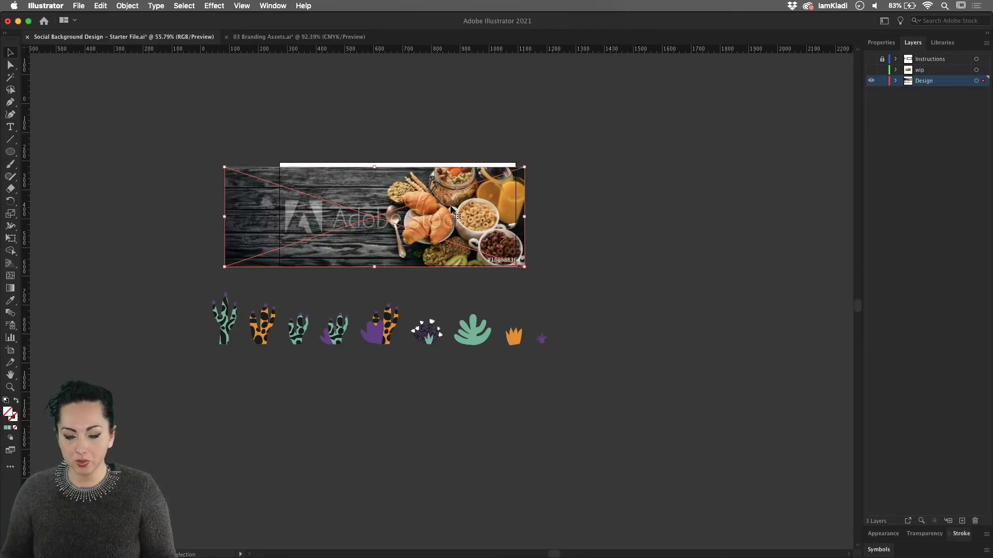
Move and slightly enlarge the breakfast photo to cover the whole white artboard, shifting it a little to the left.
{"action": "left_click_drag", "start_coordinate": [451, 207], "coordinate": [452, 202]}
{"action": "scroll", "coordinate": [452, 203], "scroll_direction": "up", "scroll_amount": 5}
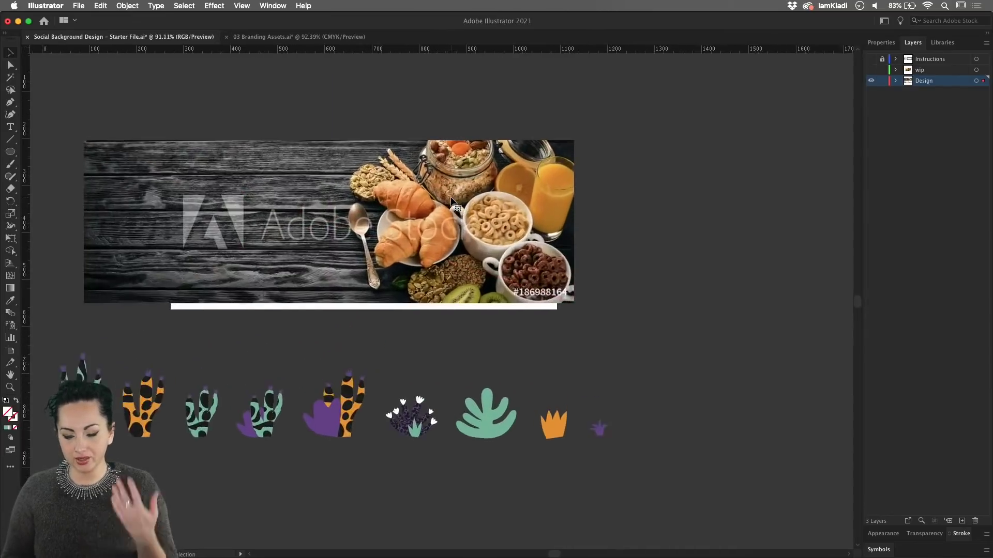
{"action": "left_click_drag", "start_coordinate": [585, 313], "coordinate": [608, 330]}
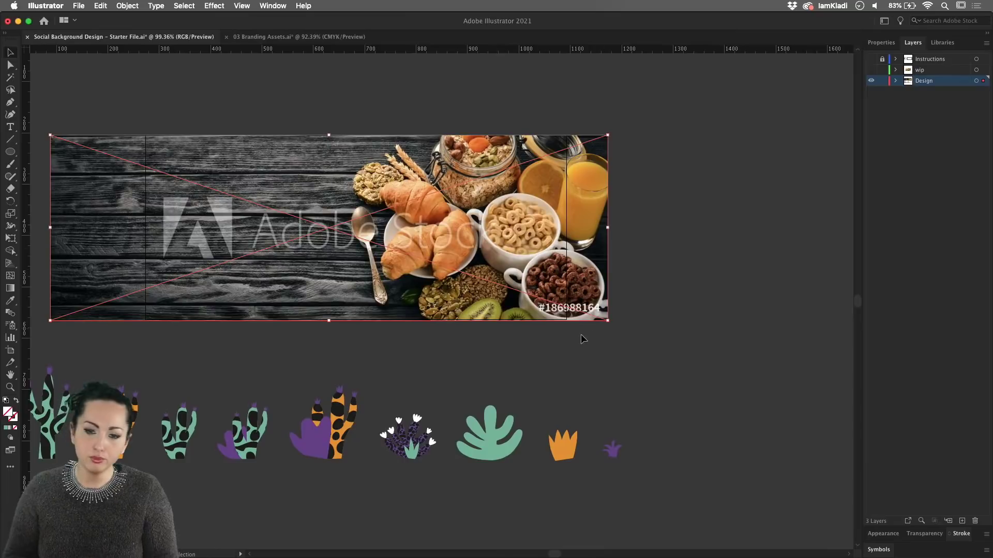
{"action": "scroll", "coordinate": [611, 313], "scroll_direction": "down", "scroll_amount": 3}
{"action": "scroll", "coordinate": [611, 314], "scroll_direction": "left", "scroll_amount": 2}
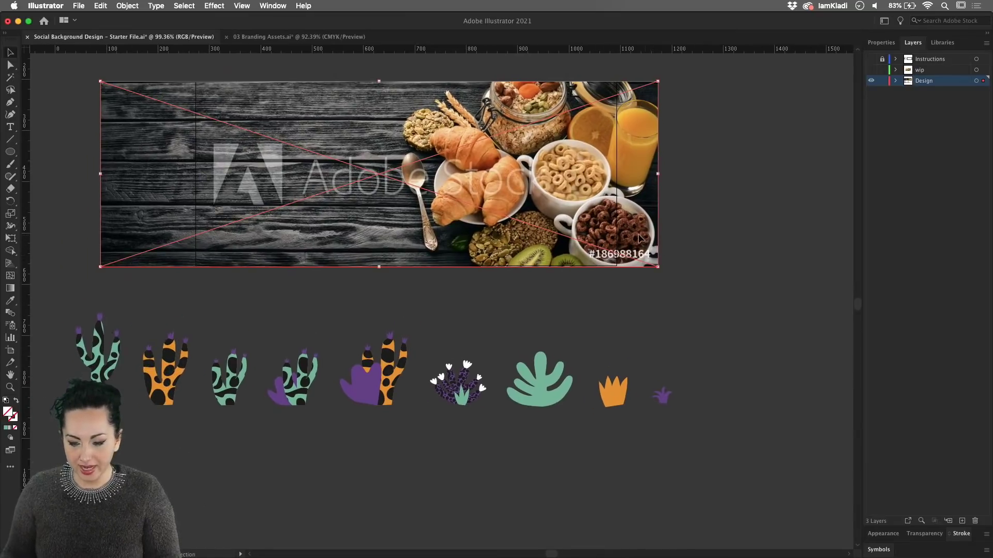
{"action": "left_click_drag", "start_coordinate": [637, 254], "coordinate": [633, 248]}
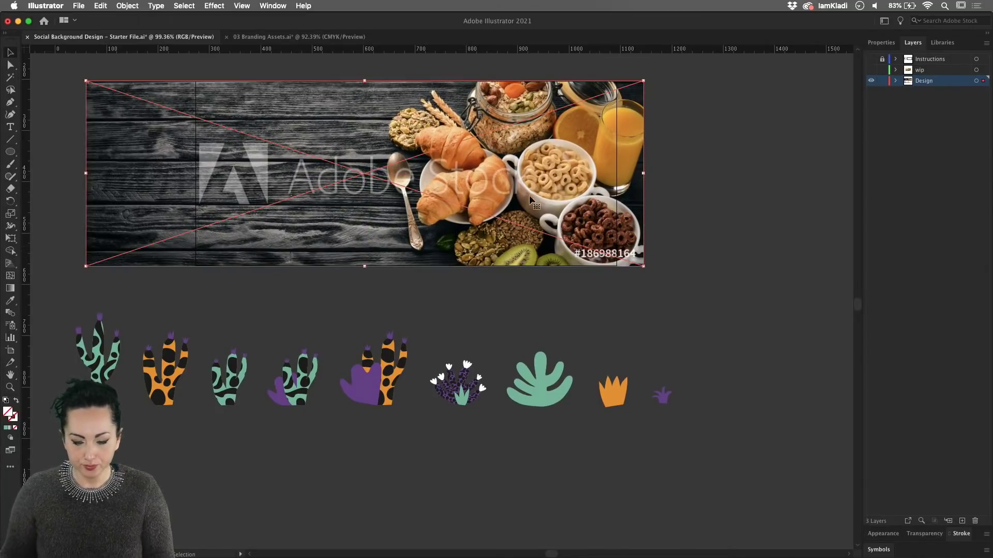
Draw an 820 x 360 px rectangle covering the whole artboard over the breakfast photo.
{"action": "key", "text": "m"}
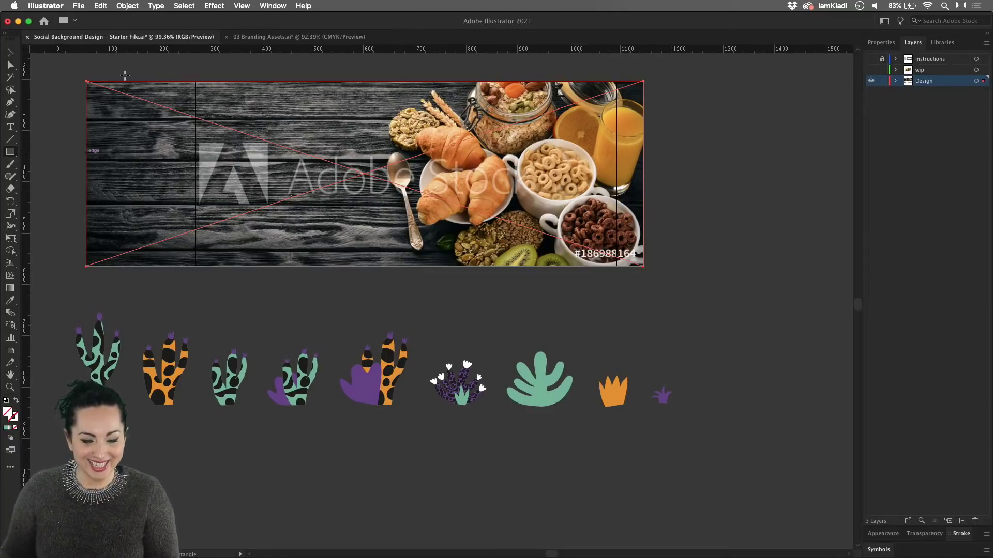
{"action": "left_click_drag", "start_coordinate": [195, 81], "coordinate": [617, 264]}
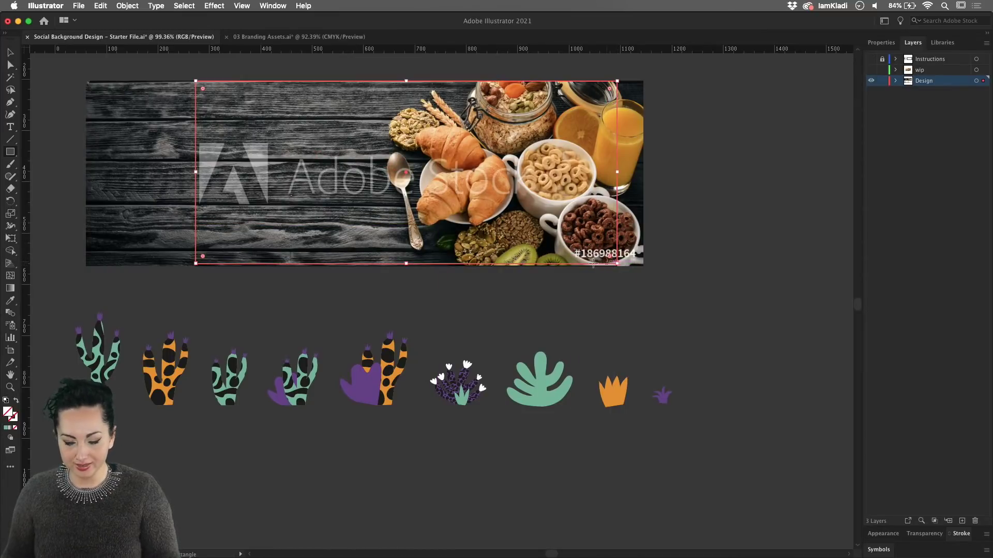
{"action": "key", "text": "v"}
{"action": "left_click_drag", "start_coordinate": [403, 263], "coordinate": [404, 266]}
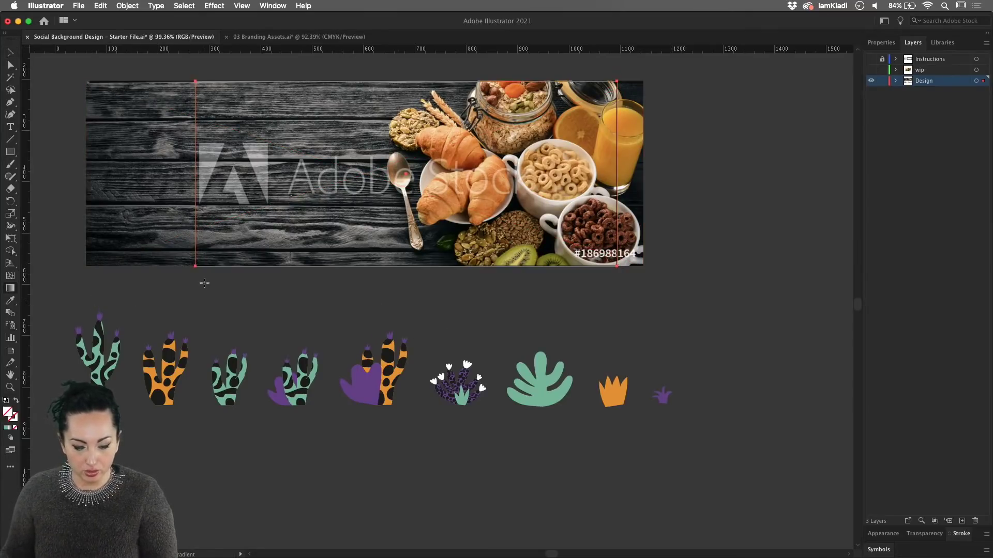
Try the linear and radial gradient fills on the rectangle and settle on a freeform gradient drawn with points.
{"action": "left_click", "coordinate": [10, 290]}
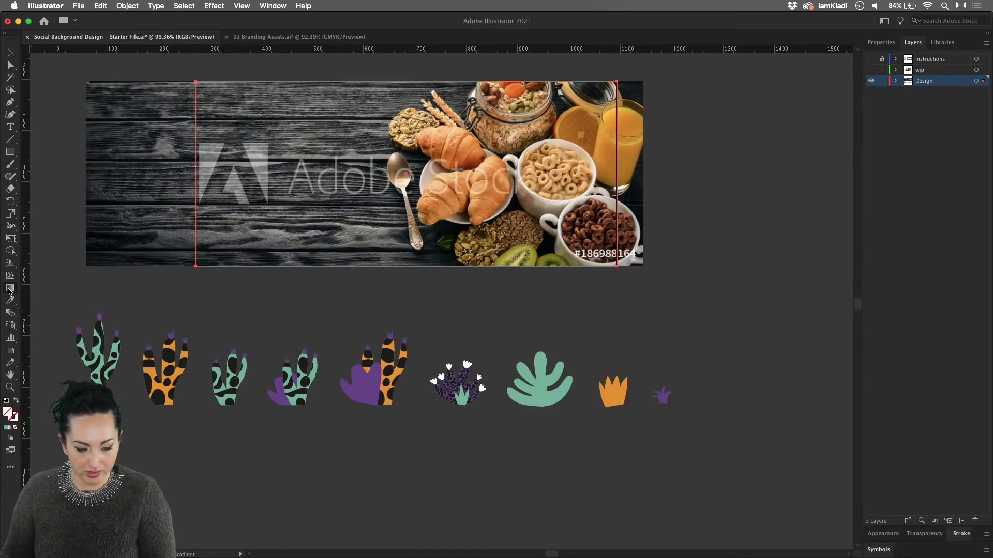
{"action": "left_click", "coordinate": [874, 43]}
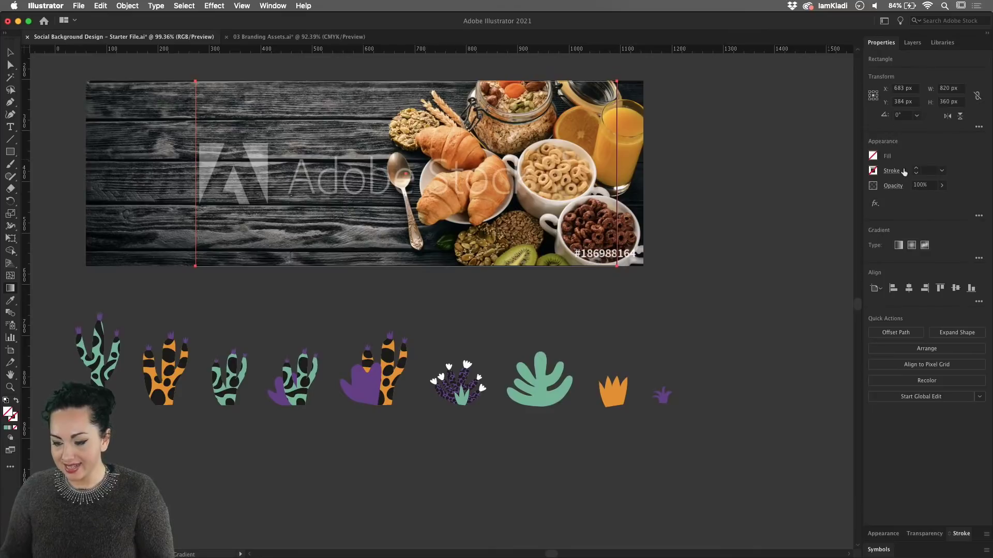
{"action": "left_click", "coordinate": [899, 246]}
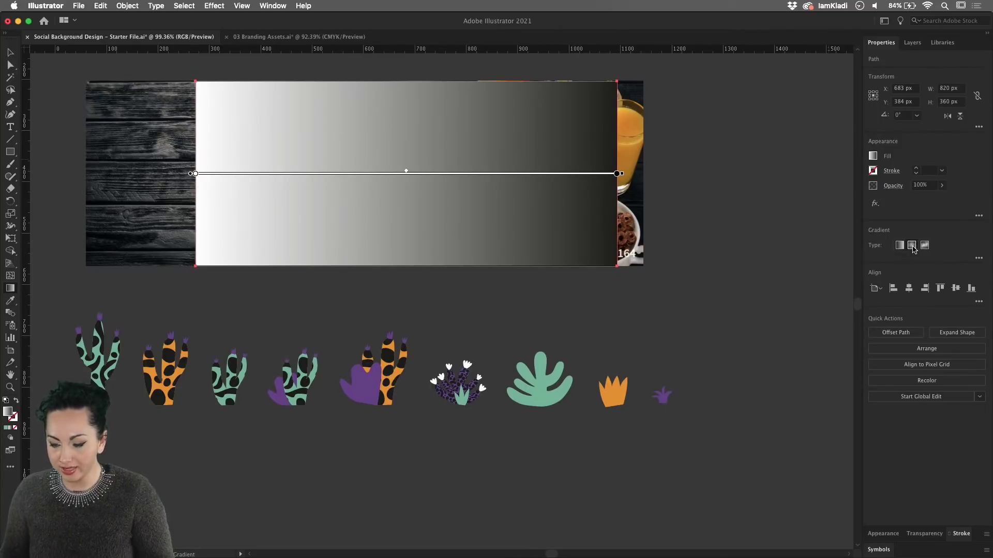
{"action": "left_click", "coordinate": [912, 247]}
{"action": "left_click", "coordinate": [925, 245]}
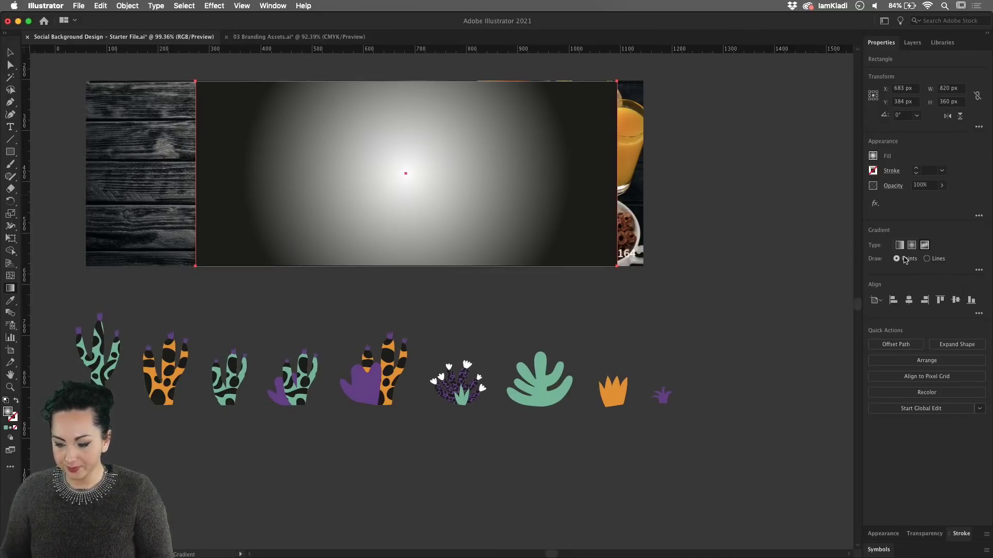
Place four freeform gradient points on the rectangle: upper right, lower middle, left and upper middle.
{"action": "left_click", "coordinate": [566, 129]}
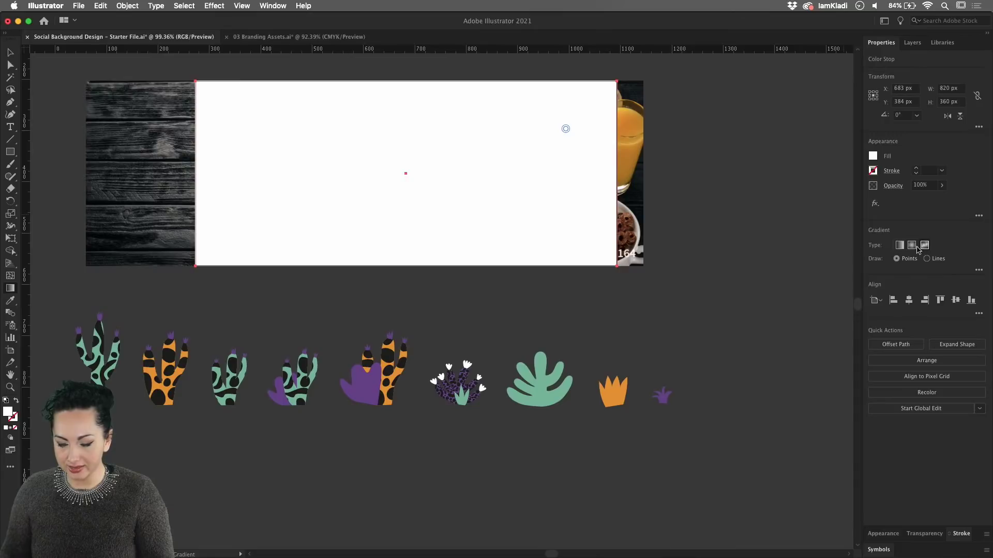
{"action": "left_click", "coordinate": [457, 228]}
{"action": "left_click", "coordinate": [291, 162]}
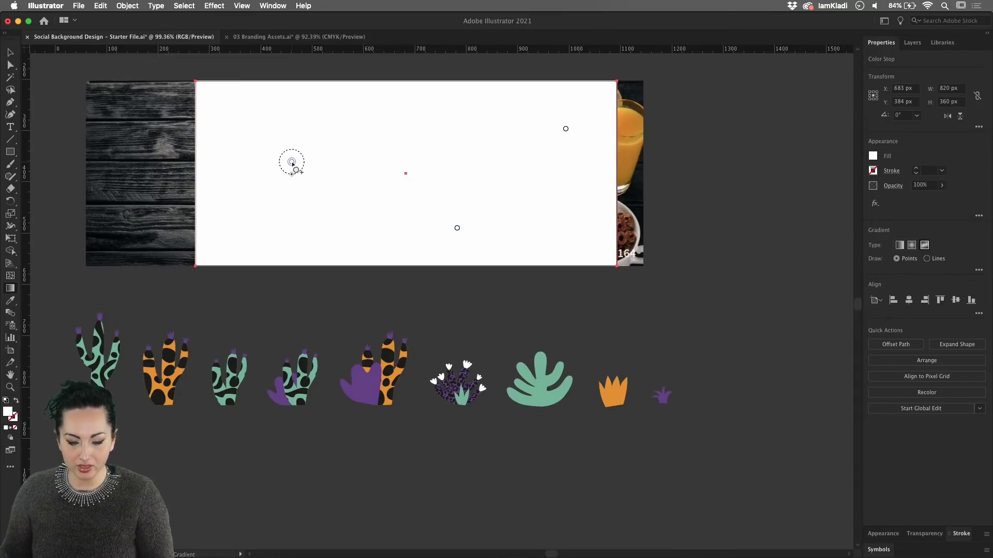
{"action": "left_click", "coordinate": [415, 128]}
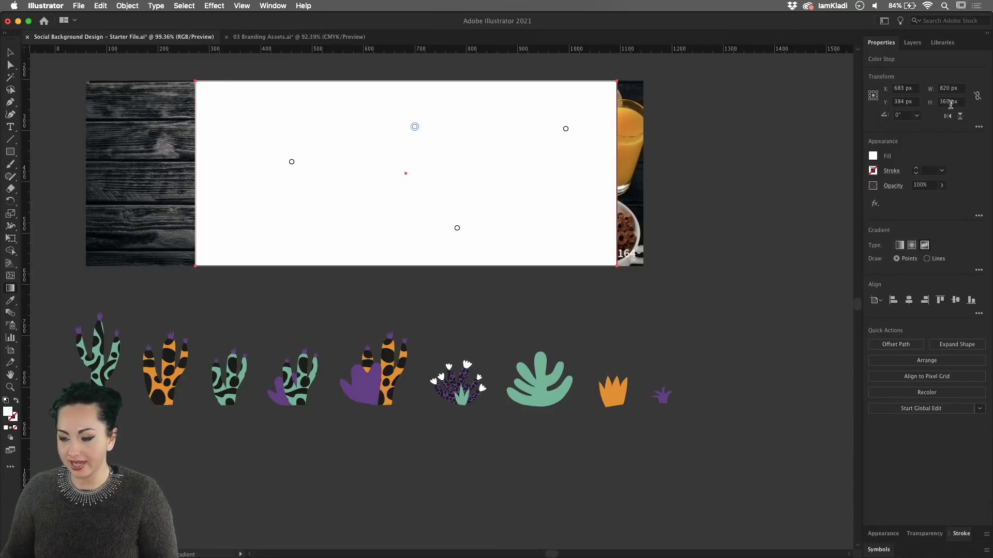
Colour the upper-middle and upper-right gradient points purple from the Facebook Cover library's color theme.
{"action": "left_click", "coordinate": [946, 44]}
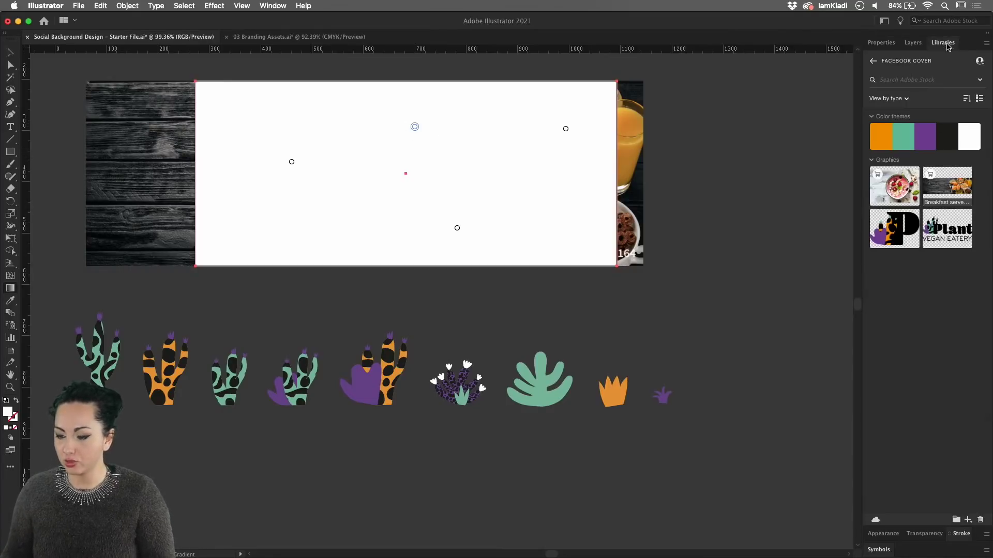
{"action": "left_click", "coordinate": [933, 139]}
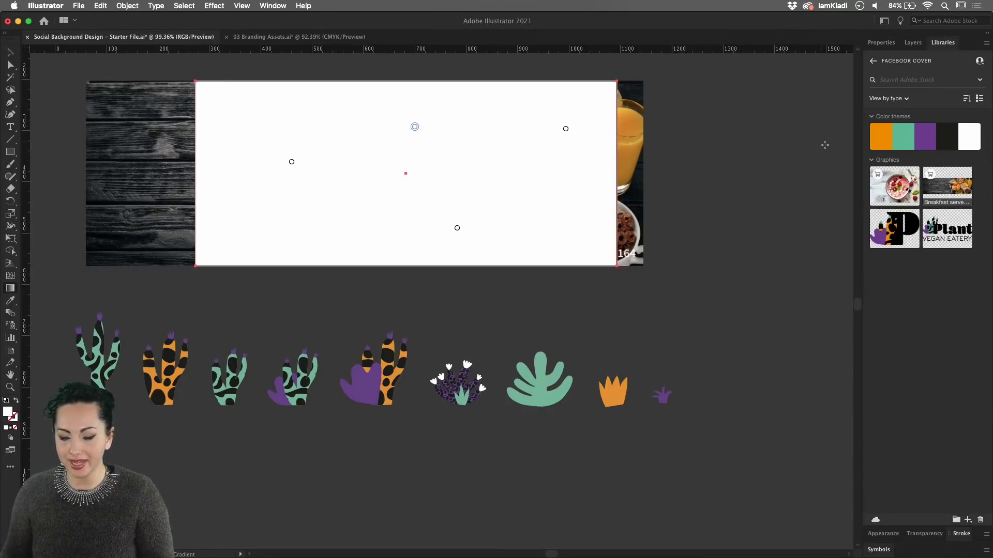
{"action": "left_click", "coordinate": [929, 139]}
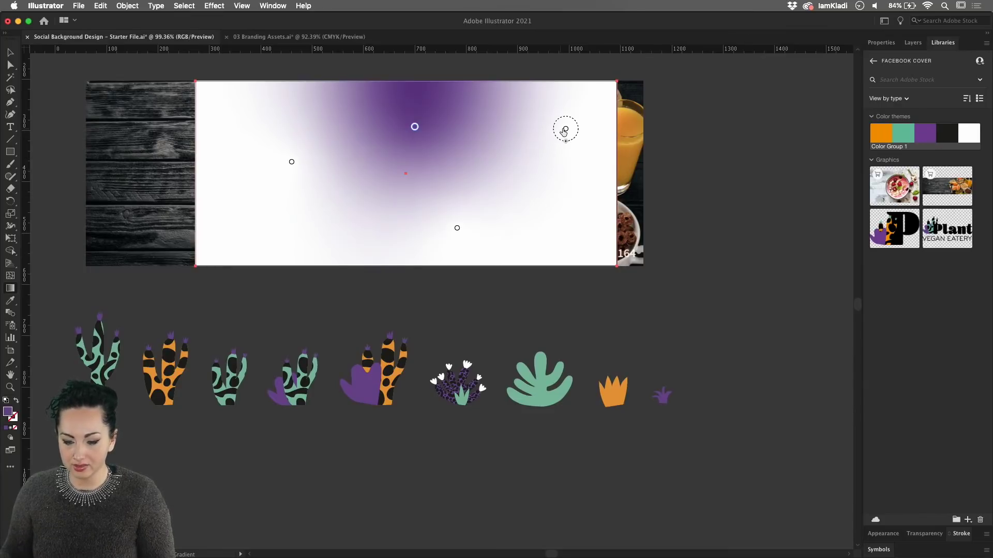
{"action": "left_click", "coordinate": [566, 130]}
{"action": "left_click", "coordinate": [929, 135]}
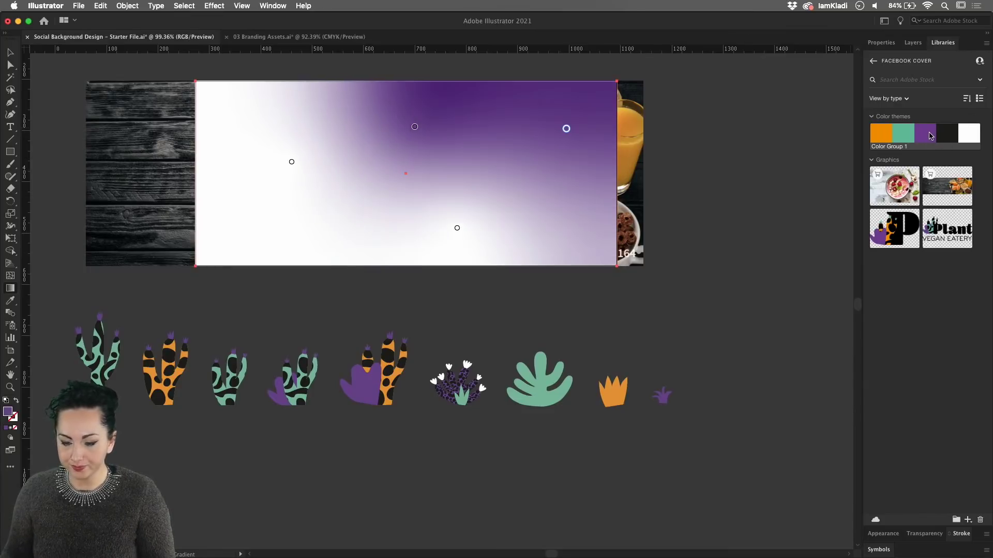
Colour the lower-middle and left gradient points orange from the library's color theme.
{"action": "left_click", "coordinate": [457, 228]}
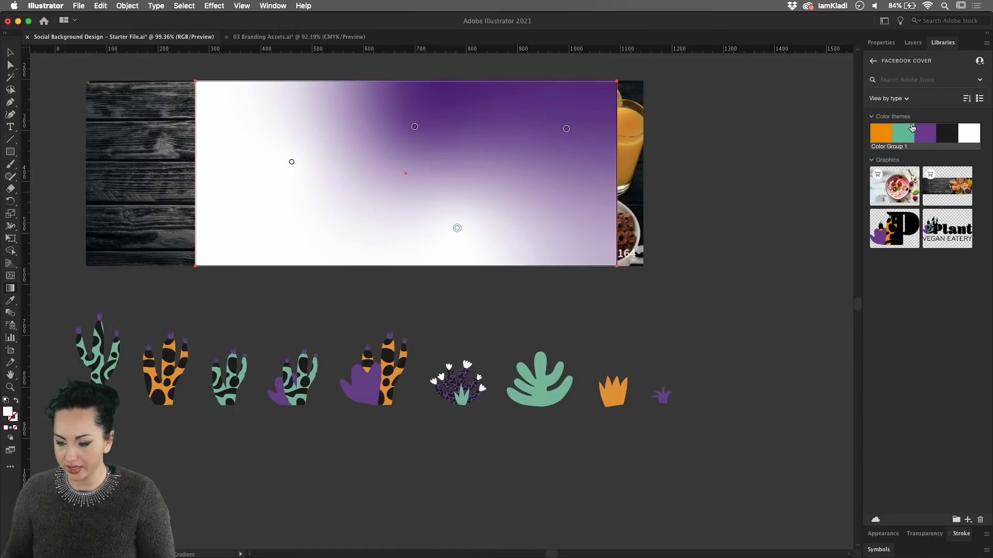
{"action": "left_click", "coordinate": [886, 135]}
{"action": "left_click", "coordinate": [291, 162]}
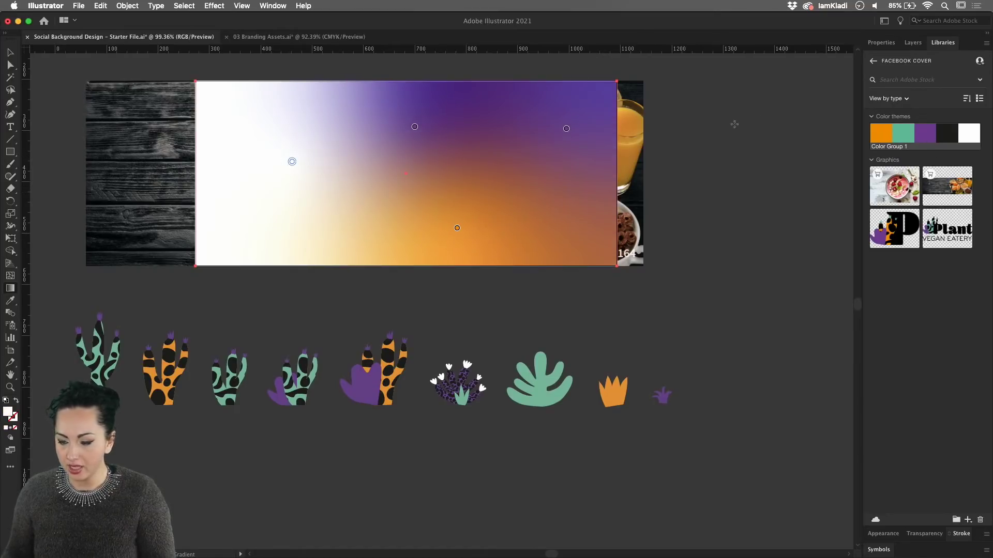
{"action": "left_click", "coordinate": [885, 135]}
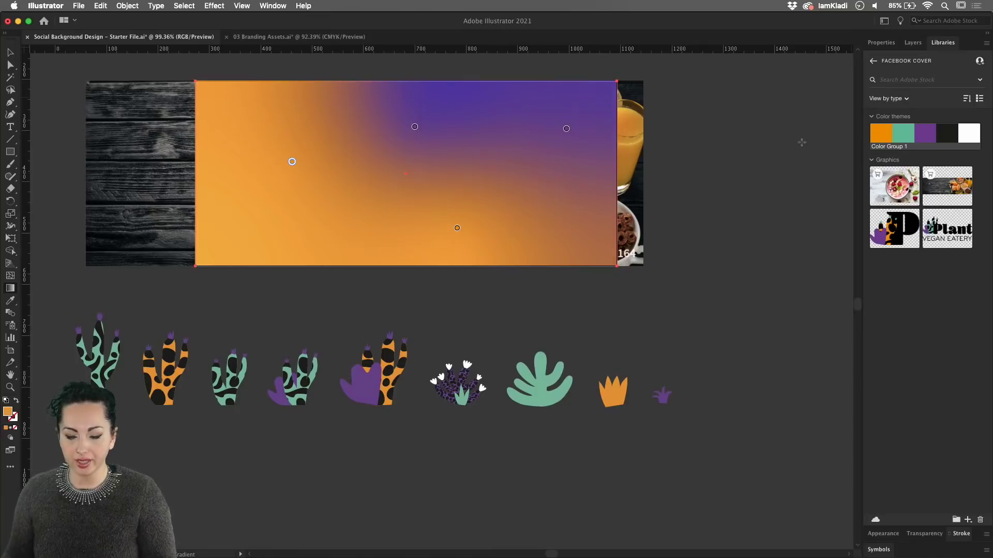
Move the upper-right purple gradient point down and slightly inward, to about the rectangle's mid-height.
{"action": "left_click", "coordinate": [567, 129]}
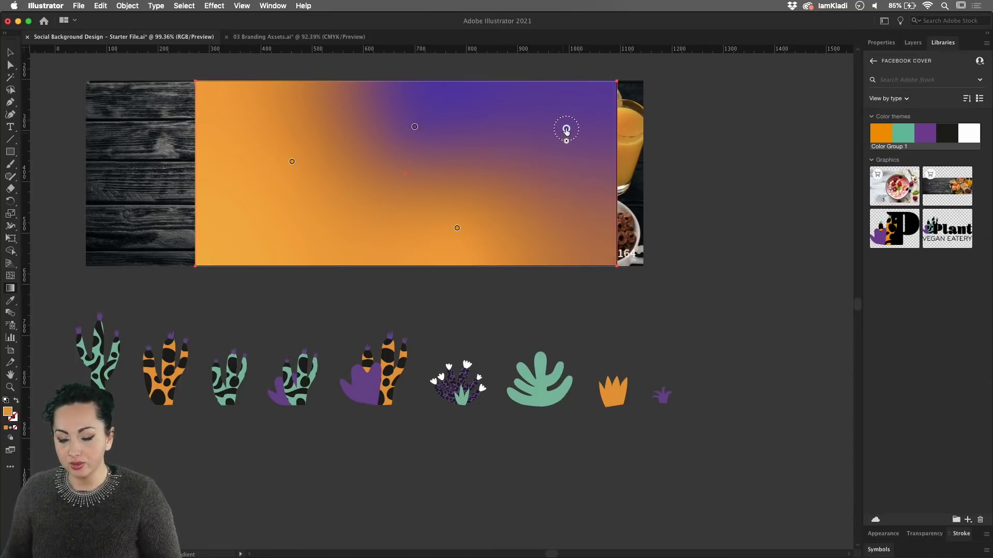
{"action": "left_click_drag", "start_coordinate": [566, 132], "coordinate": [529, 189]}
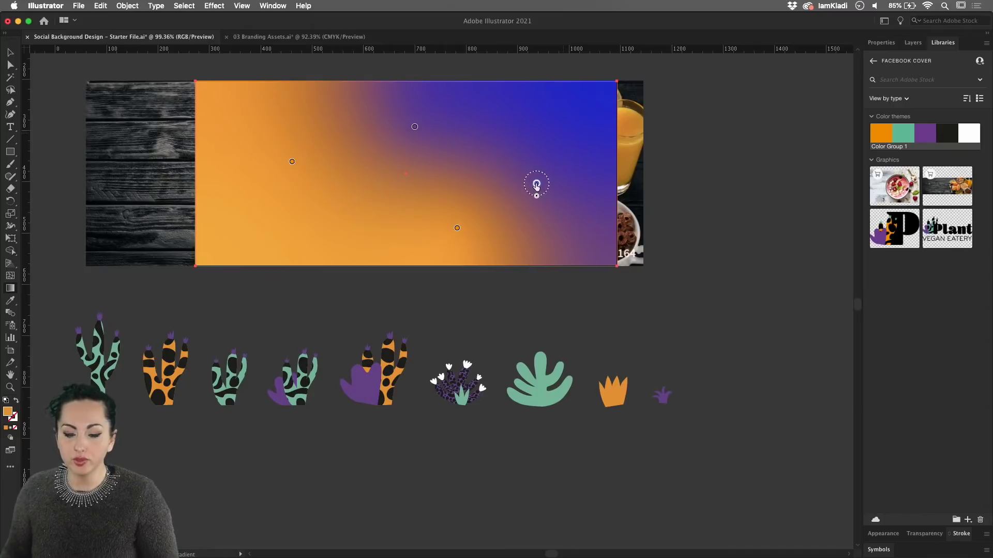
Remove the lower-middle orange gradient point by moving it off the rectangle, and undo the removal.
{"action": "left_click", "coordinate": [456, 230]}
{"action": "left_click_drag", "start_coordinate": [451, 239], "coordinate": [417, 273]}
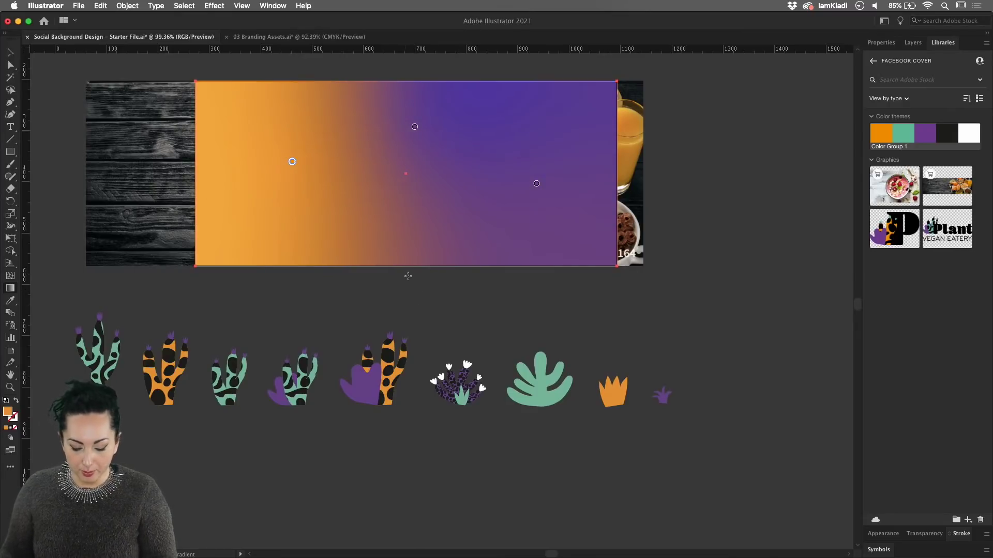
{"action": "key", "text": "cmd+z"}
{"action": "key", "text": "cmd+z"}
Delete the lower-middle orange gradient point and add a new point at the rectangle's lower left, coloured brand orange.
{"action": "left_click_drag", "start_coordinate": [418, 234], "coordinate": [438, 242]}
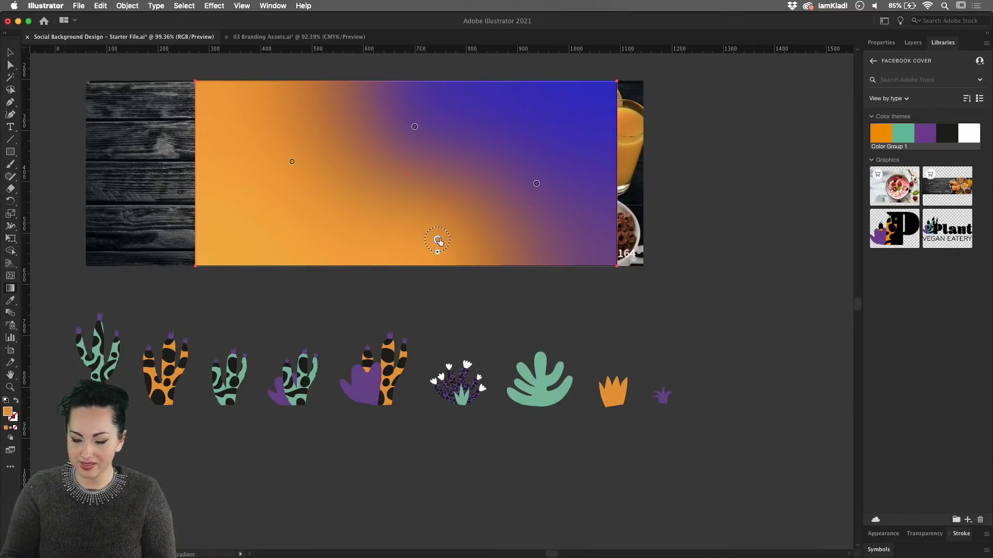
{"action": "key", "text": "Delete"}
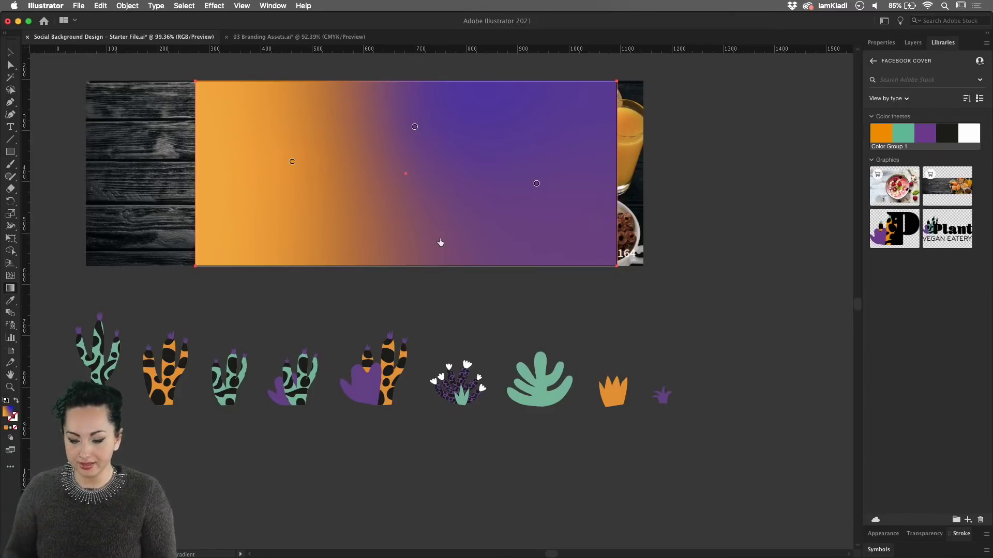
{"action": "left_click", "coordinate": [268, 221]}
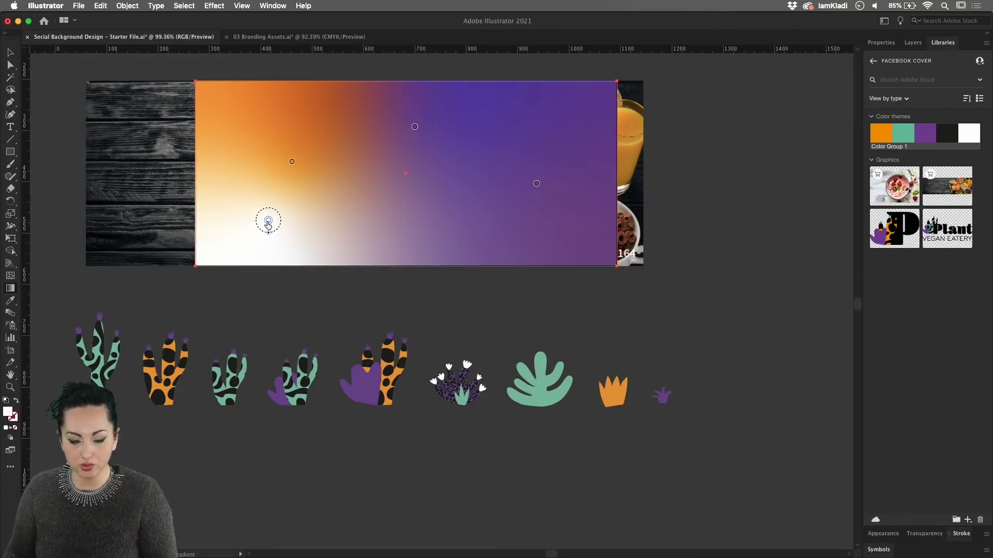
{"action": "double_click", "coordinate": [268, 221]}
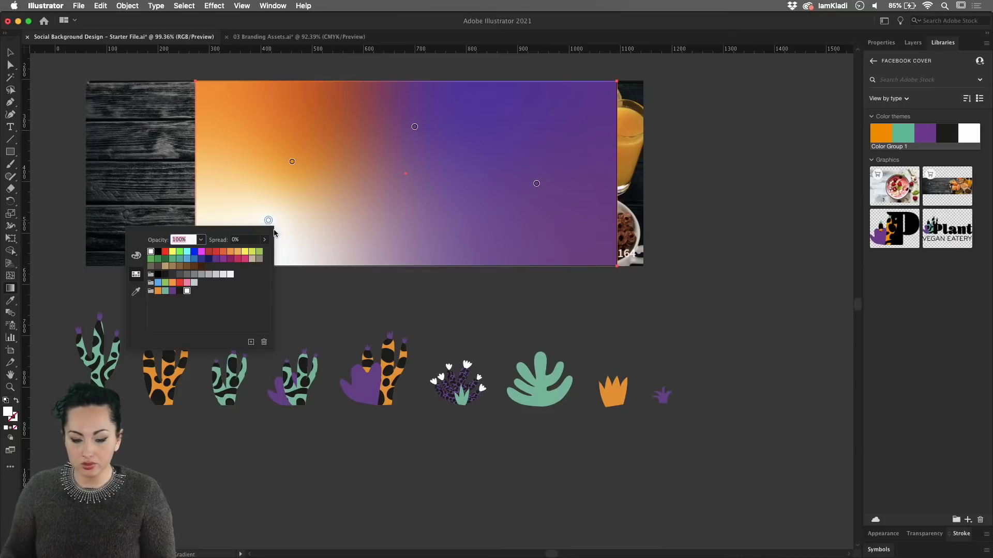
{"action": "left_click", "coordinate": [158, 292]}
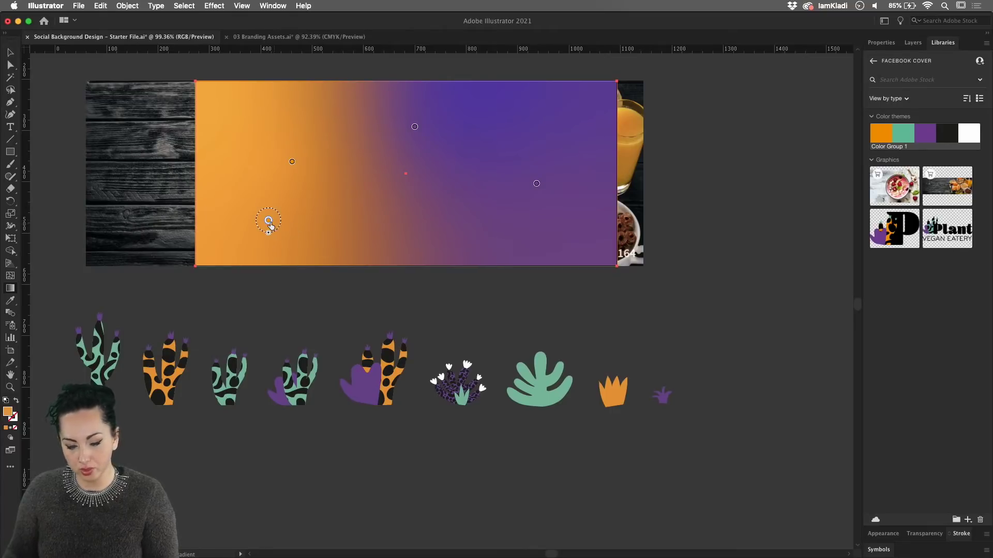
Move the new orange point to the rectangle's lower middle and shift the upper-middle purple point slightly right.
{"action": "left_click_drag", "start_coordinate": [274, 224], "coordinate": [408, 238]}
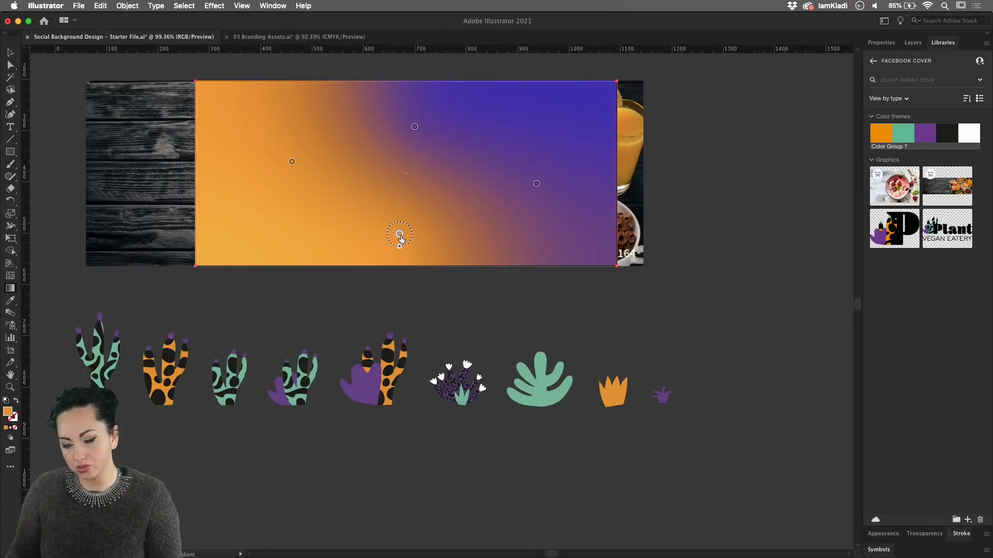
{"action": "left_click_drag", "start_coordinate": [418, 128], "coordinate": [443, 126]}
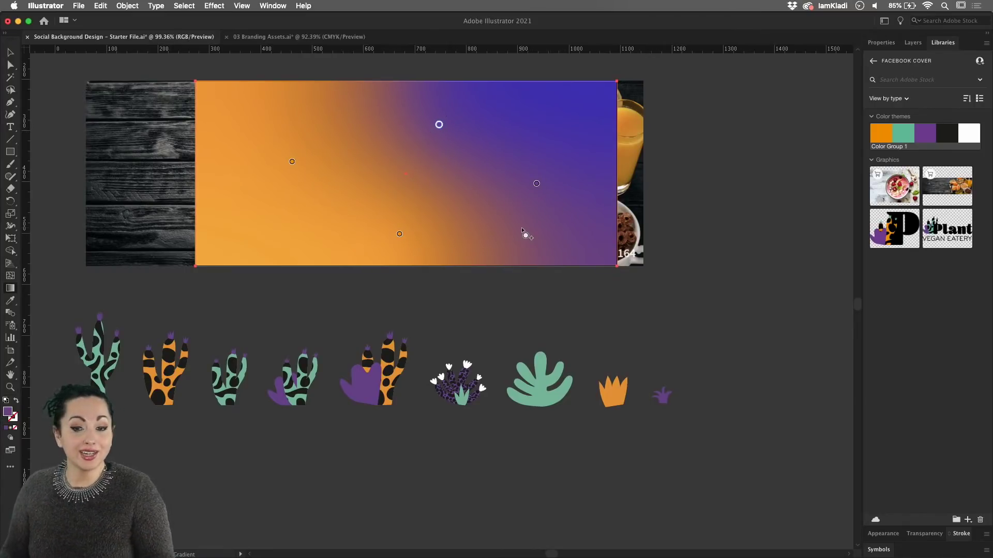
{"action": "key", "text": "v"}
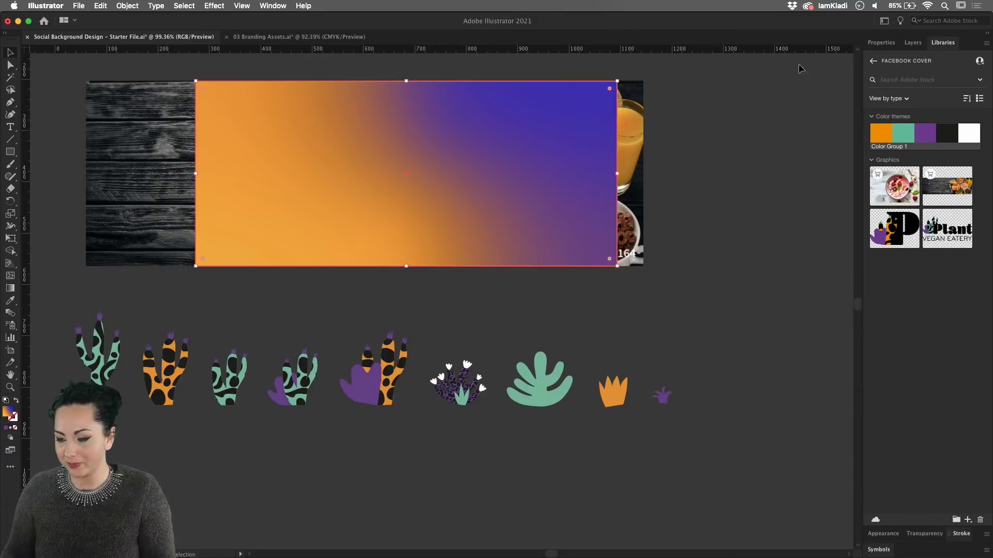
Set the gradient rectangle's blending mode to Overlay so its colours tint the breakfast photo.
{"action": "left_click", "coordinate": [879, 44]}
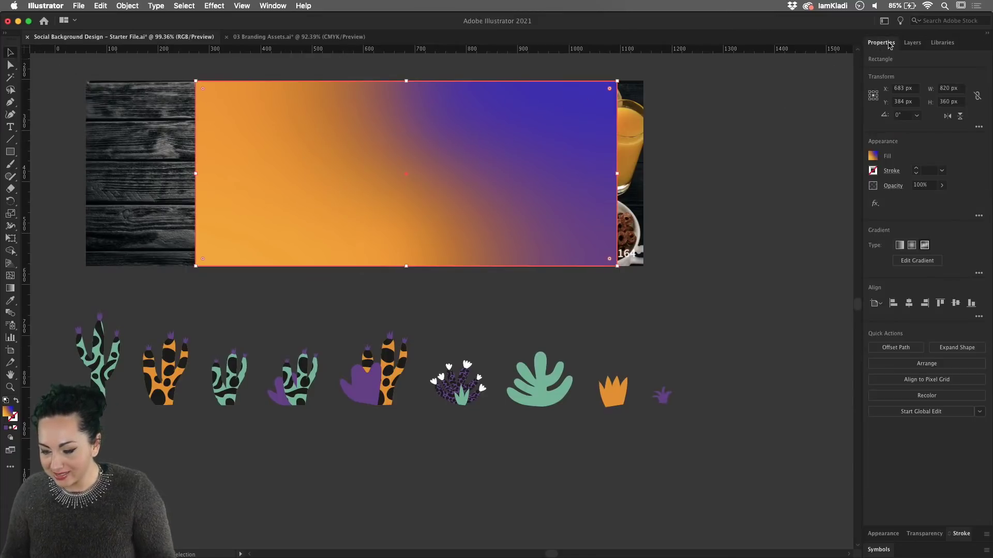
{"action": "left_click", "coordinate": [892, 186]}
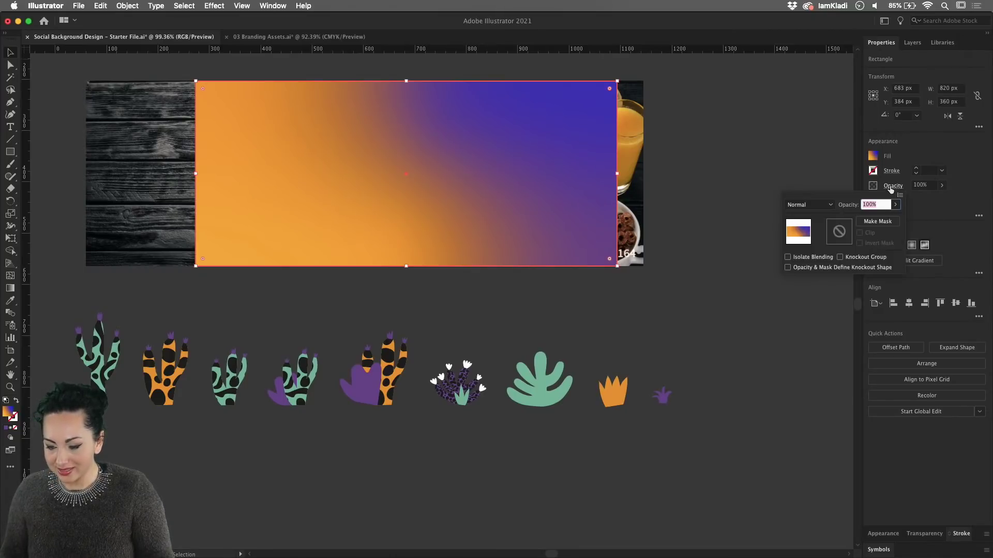
{"action": "left_click", "coordinate": [830, 207]}
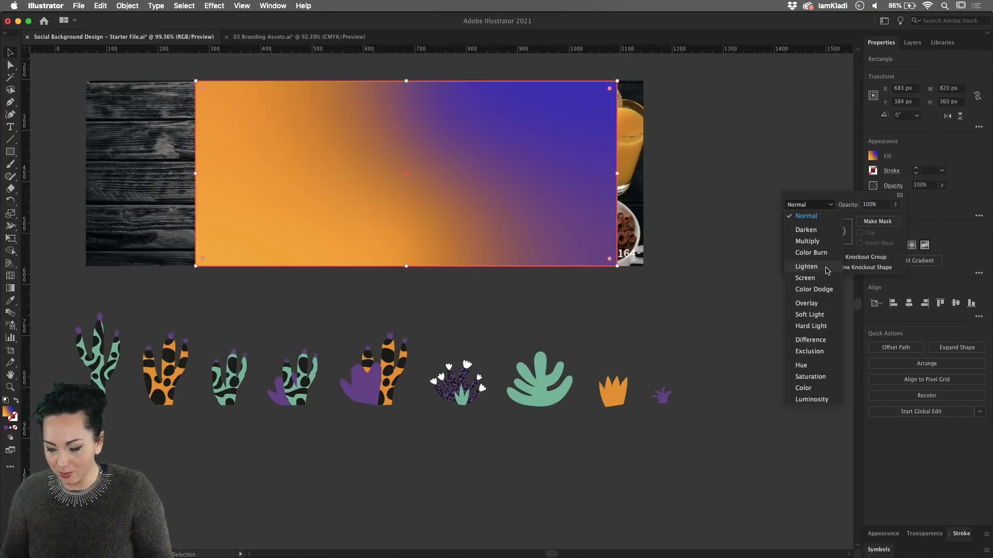
{"action": "left_click", "coordinate": [824, 305]}
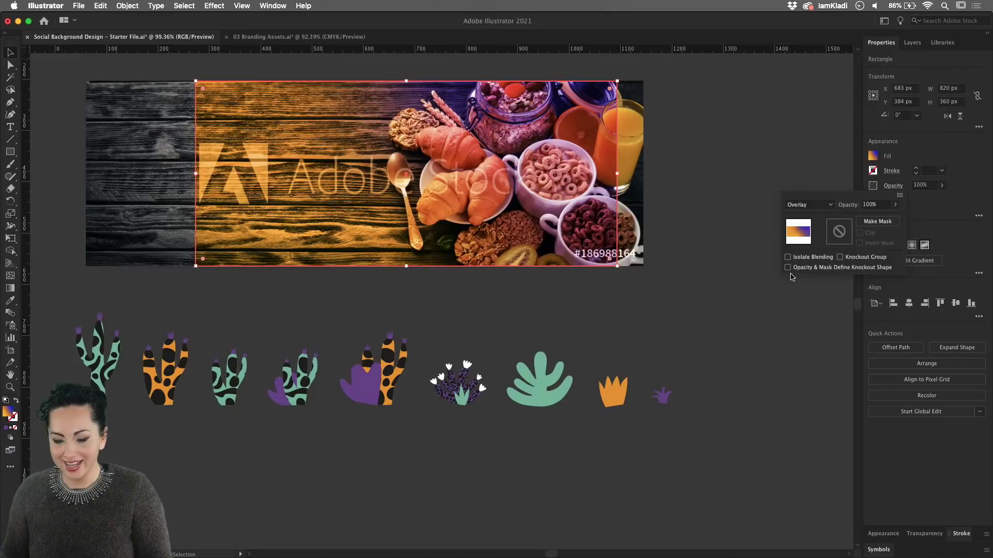
{"action": "left_click", "coordinate": [746, 211]}
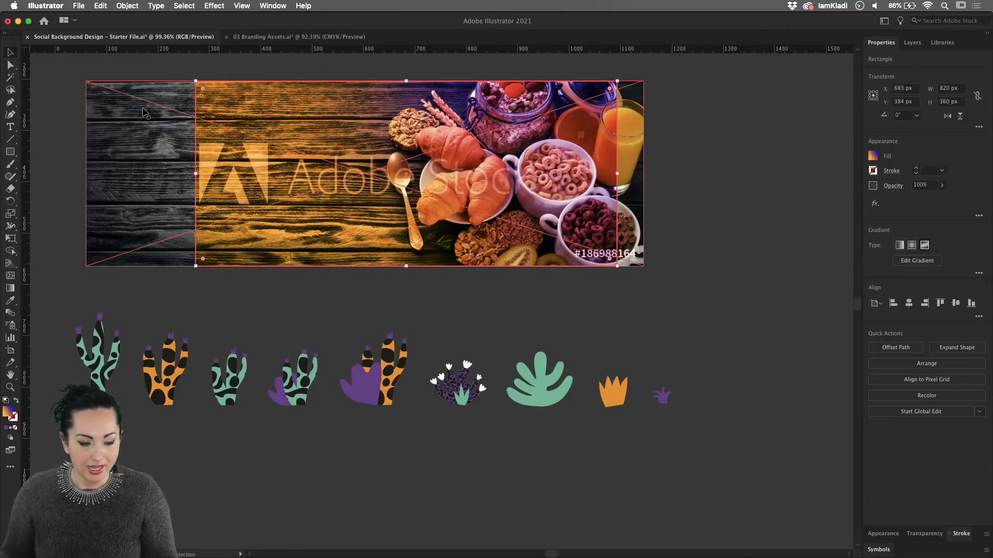
Draw a closed, rounded white blob about 582 × 464 px with the Curvature tool around the food, extending past the artboard's right end.
{"action": "left_click", "coordinate": [11, 115]}
{"action": "left_click", "coordinate": [606, 67]}
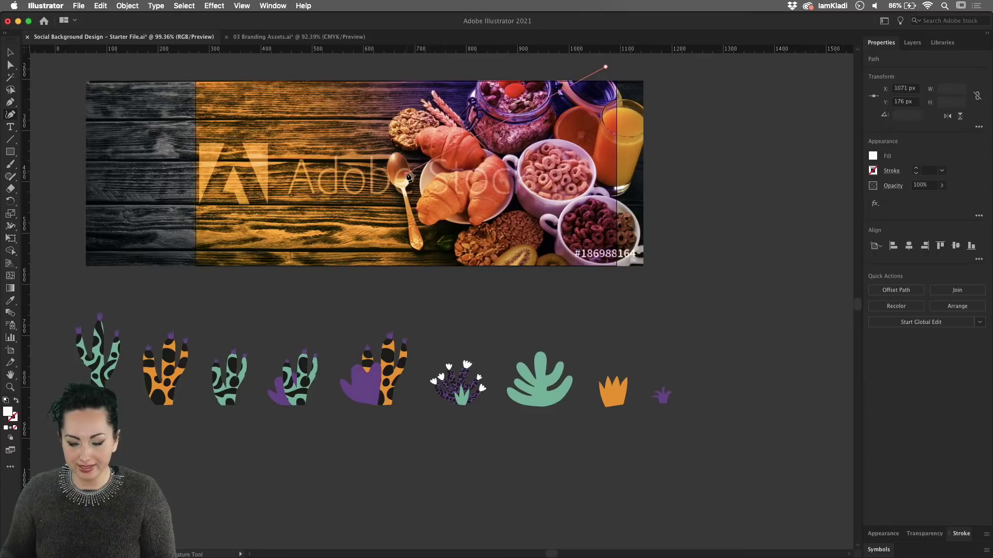
{"action": "left_click", "coordinate": [399, 135]}
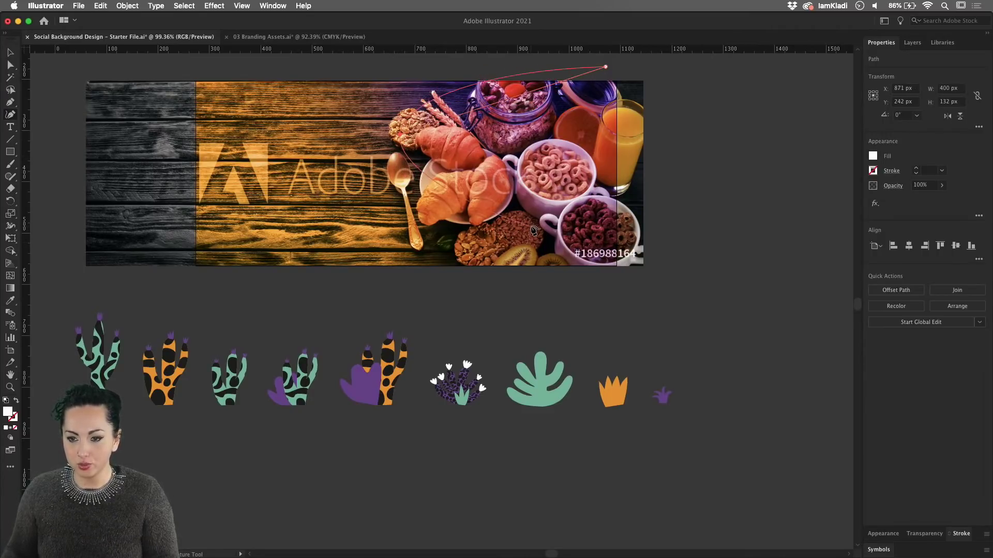
{"action": "left_click", "coordinate": [443, 244]}
{"action": "left_click", "coordinate": [477, 278]}
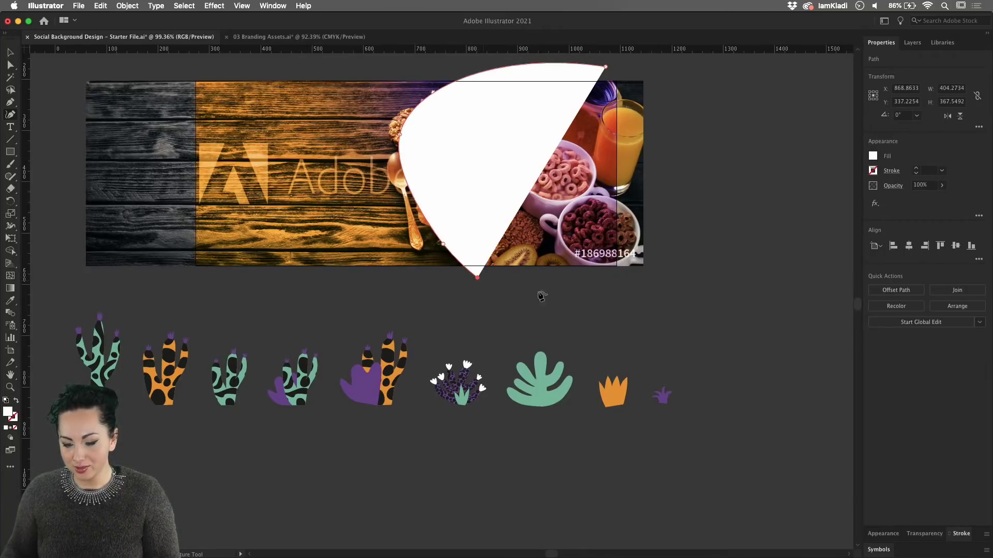
{"action": "left_click", "coordinate": [651, 276]}
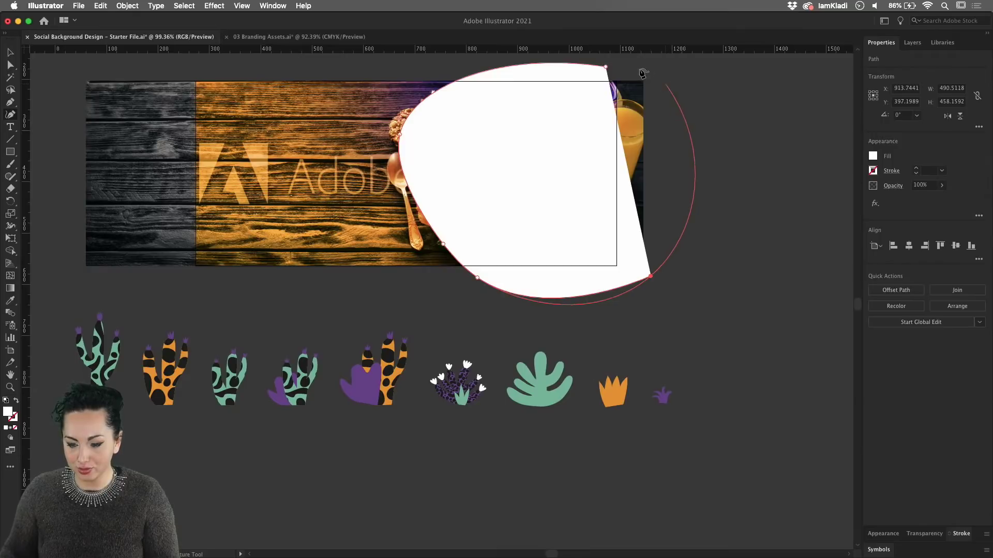
{"action": "left_click", "coordinate": [665, 84]}
{"action": "left_click", "coordinate": [606, 67]}
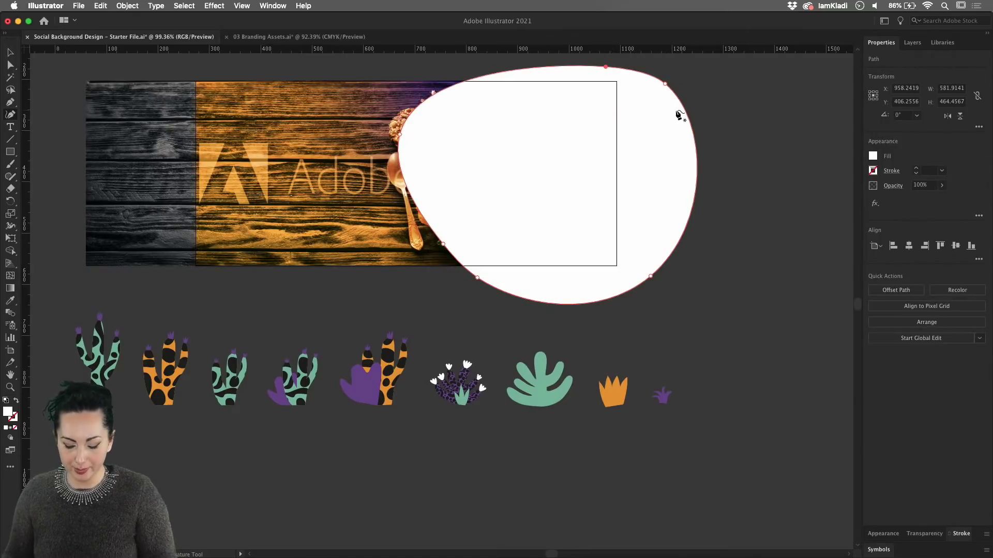
{"action": "key", "text": "v"}
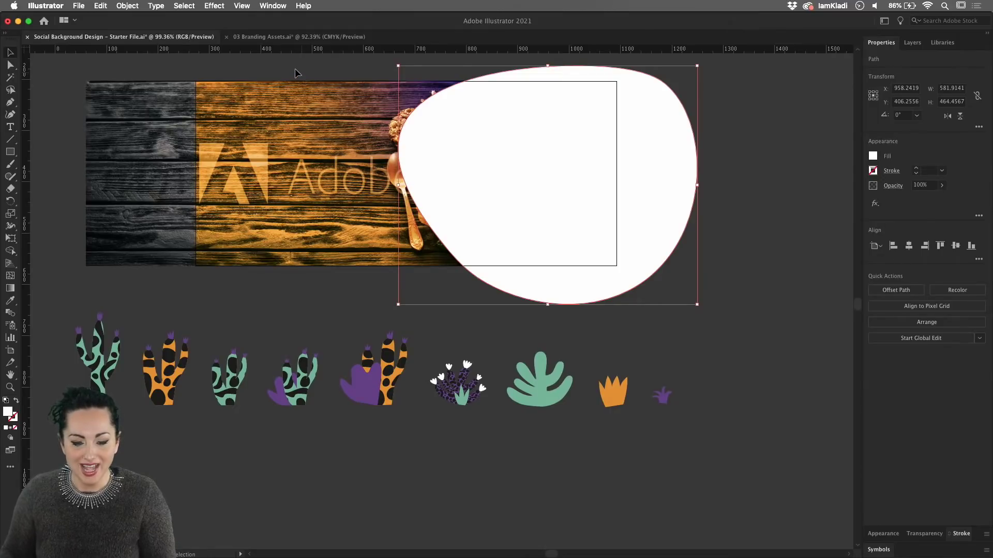
Group the breakfast photo with its gradient rectangle and clip the group with the white blob as a clipping mask.
{"action": "left_click", "coordinate": [318, 107]}
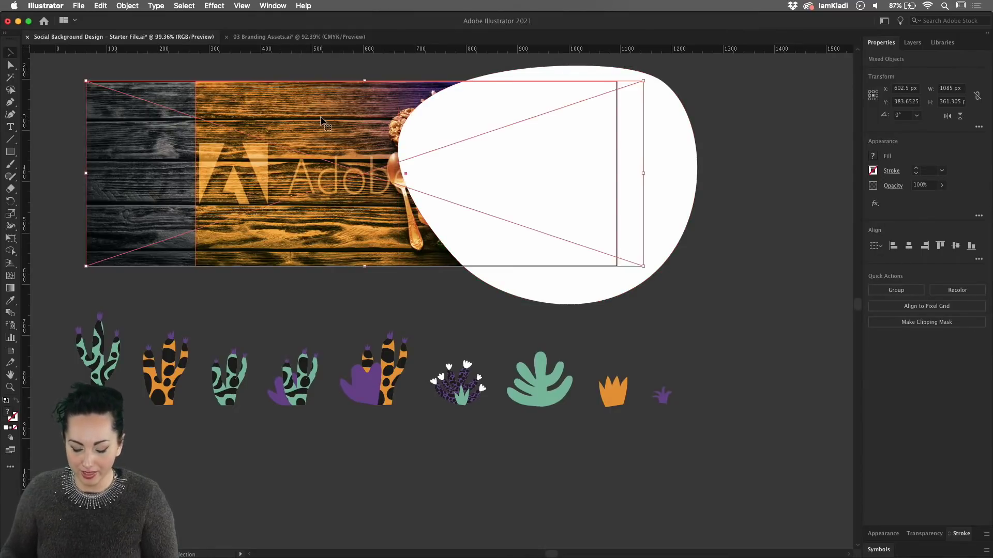
{"action": "key", "text": "super+g"}
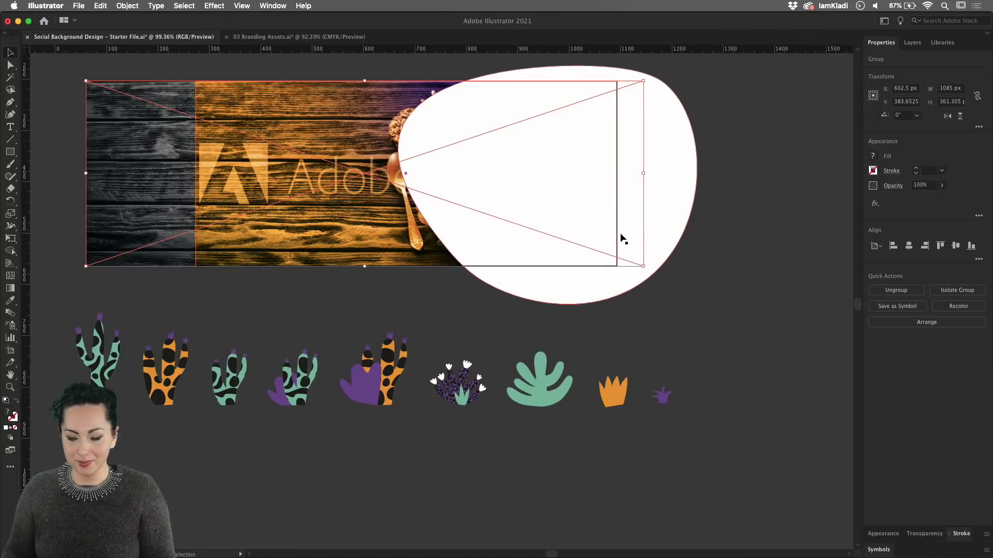
{"action": "left_click_drag", "start_coordinate": [683, 314], "coordinate": [391, 146]}
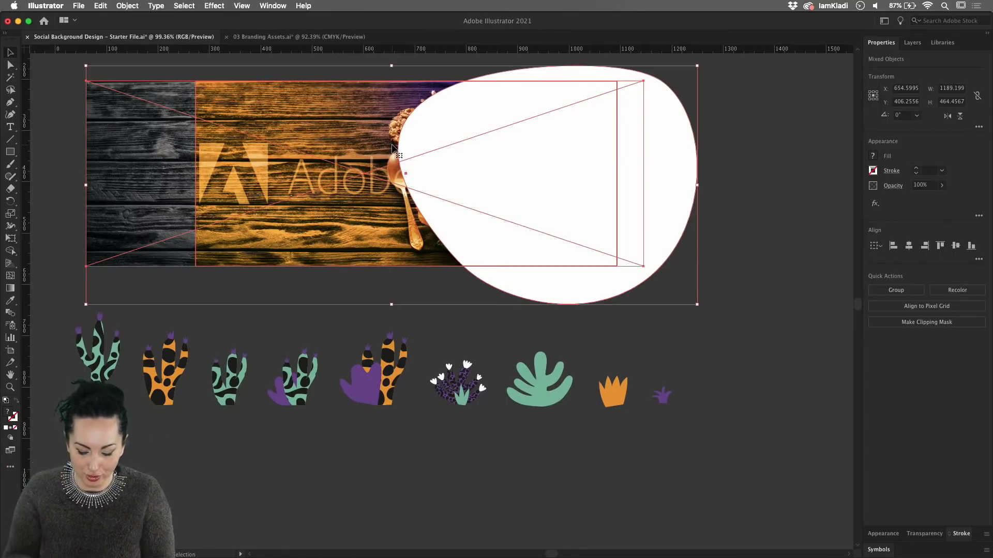
{"action": "key", "text": "super+7"}
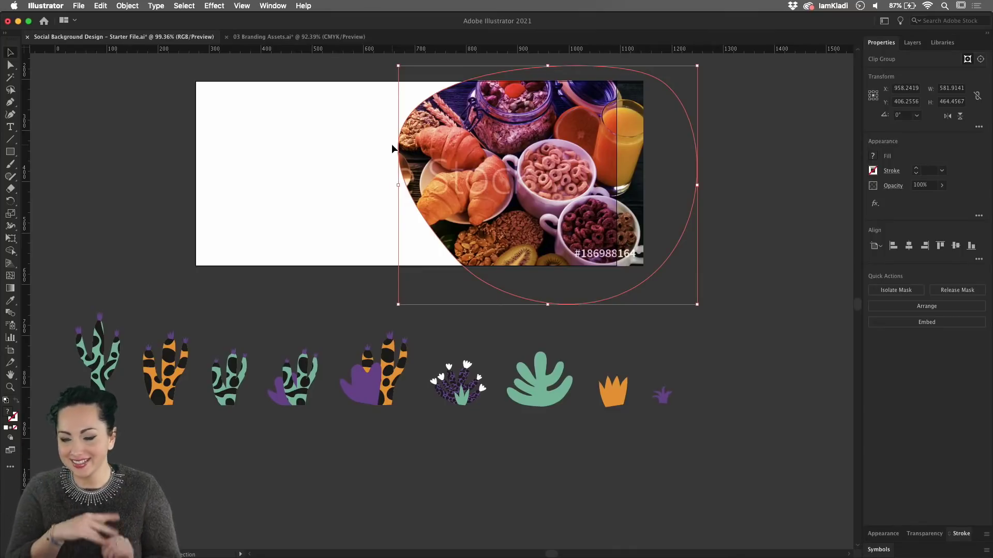
{"action": "left_click", "coordinate": [744, 210]}
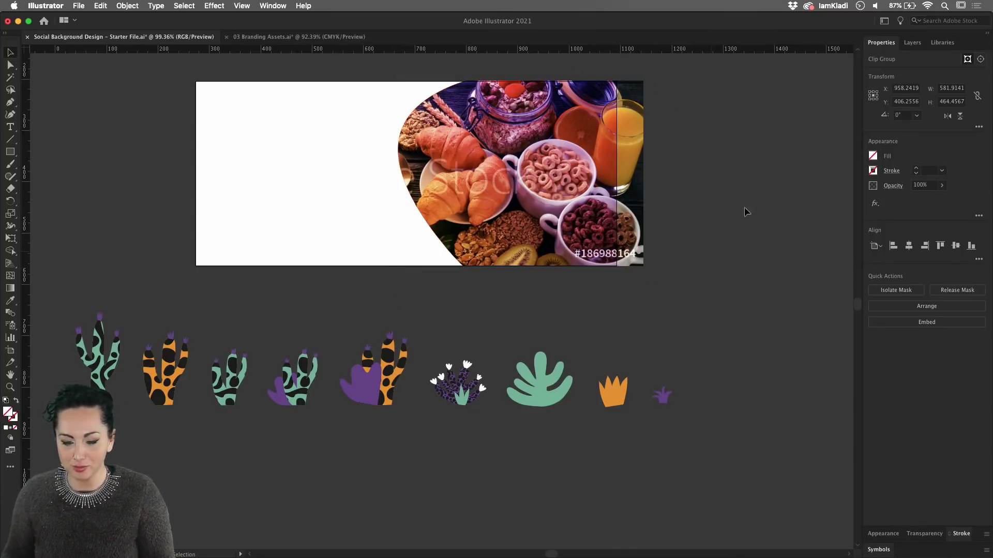
Cover the artboard with an 820 × 360 px brand-orange rectangle and send it behind the clipped photo.
{"action": "left_click", "coordinate": [10, 151]}
{"action": "left_click_drag", "start_coordinate": [196, 81], "coordinate": [616, 266]}
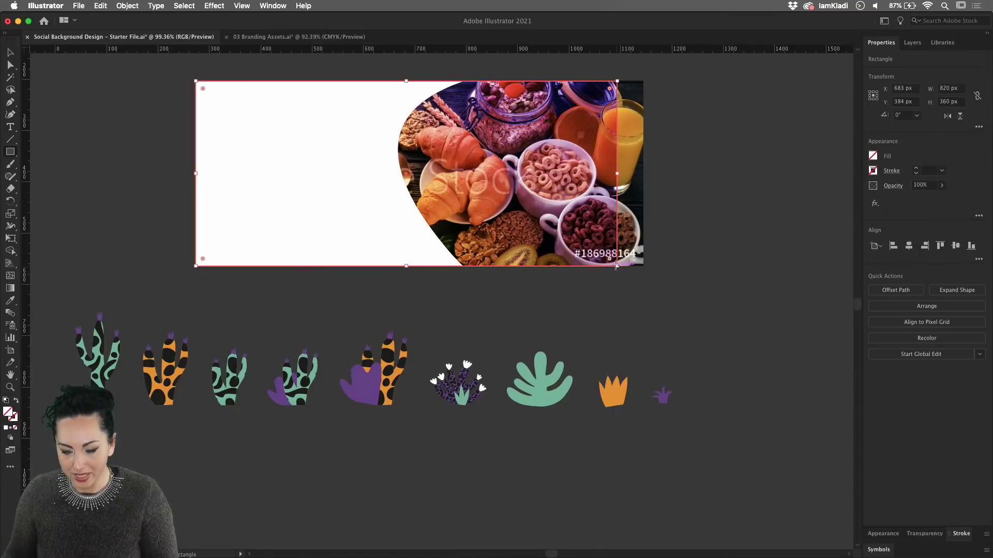
{"action": "left_click", "coordinate": [942, 42]}
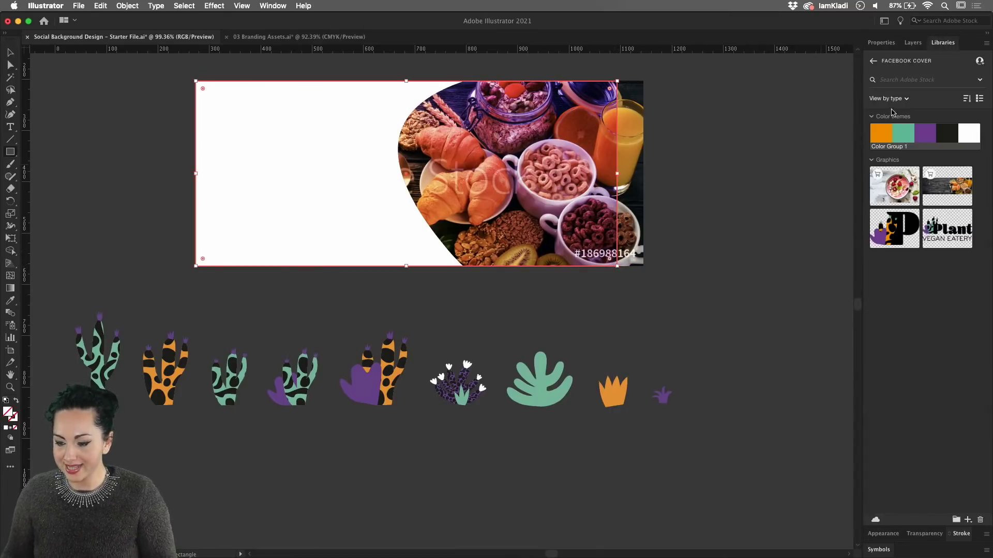
{"action": "left_click", "coordinate": [885, 135]}
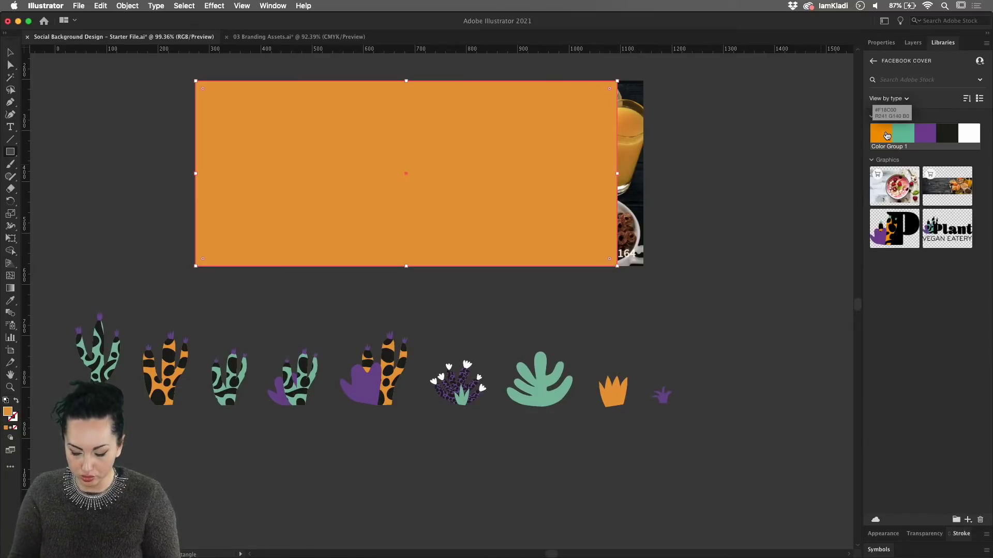
{"action": "key", "text": "super+z"}
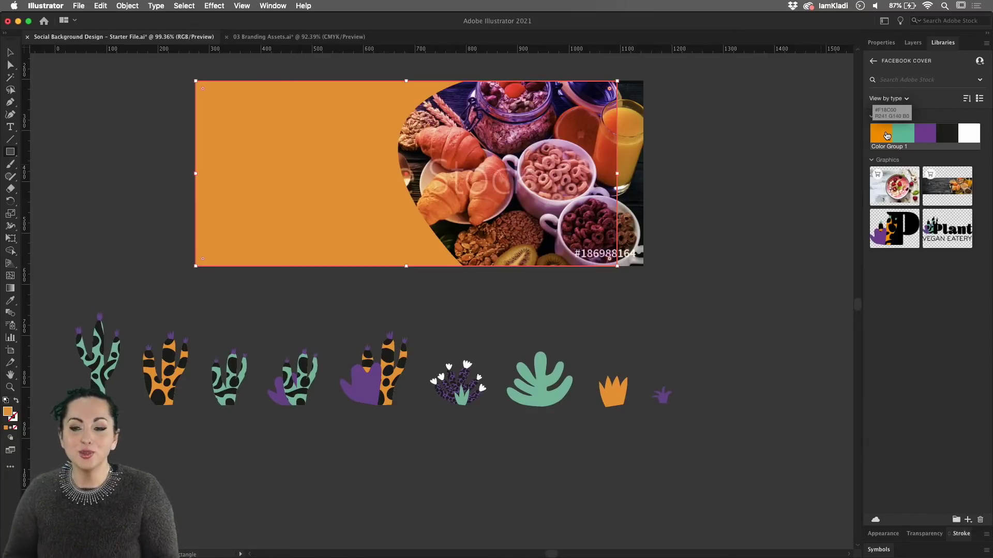
{"action": "key", "text": "v"}
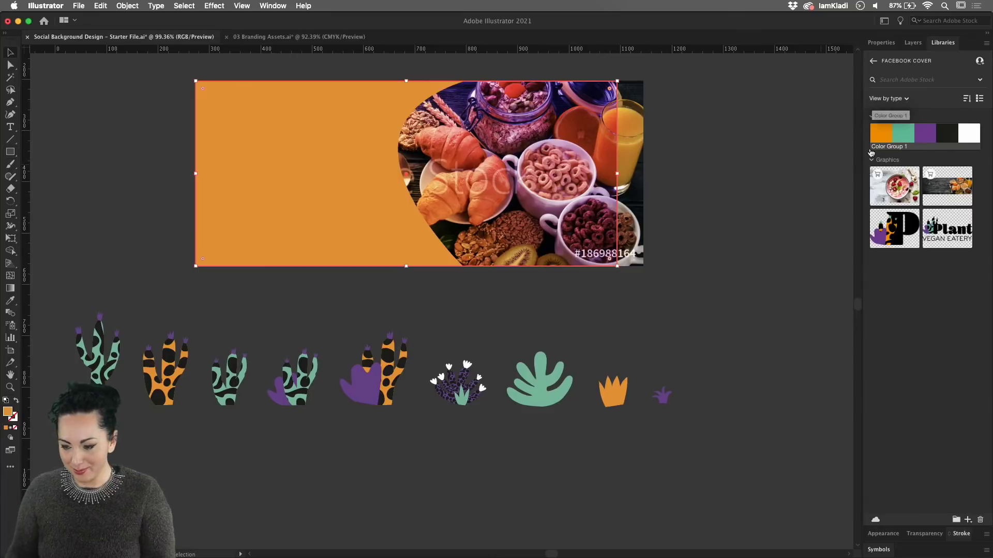
Place the Plant Vegan Eatery logo from the library and position it in the lower part of the orange area beside the photo.
{"action": "left_click_drag", "start_coordinate": [946, 228], "coordinate": [721, 228]}
{"action": "left_click", "coordinate": [716, 225]}
{"action": "left_click_drag", "start_coordinate": [788, 272], "coordinate": [308, 217]}
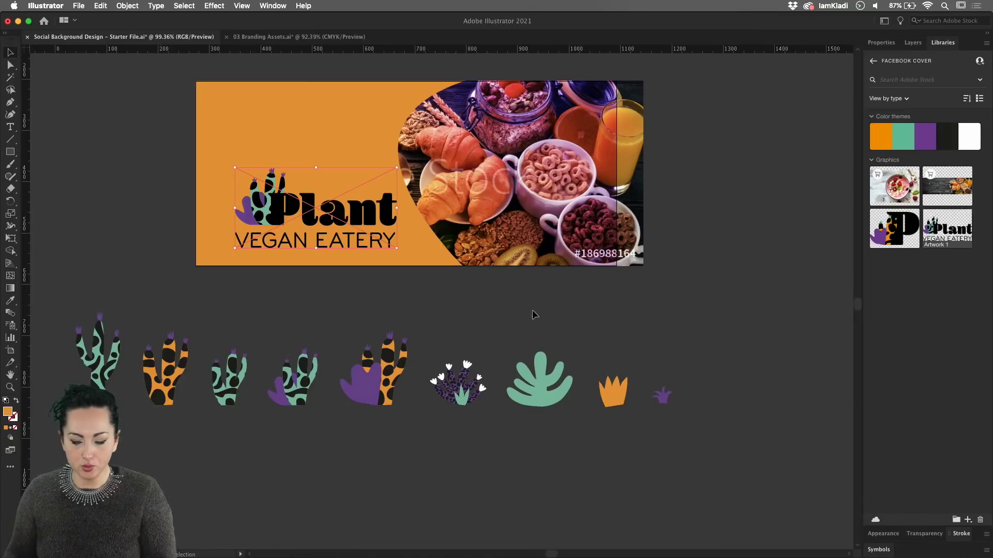
{"action": "left_click_drag", "start_coordinate": [358, 219], "coordinate": [356, 214]}
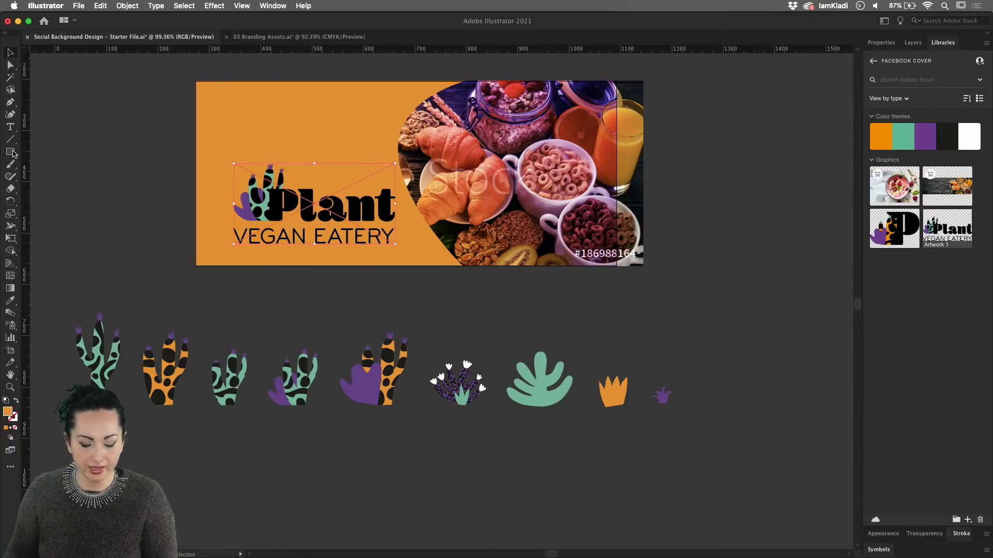
Draw a circle to the left of the artboard with the Ellipse tool and fill it with the brand green.
{"action": "left_click_drag", "start_coordinate": [13, 154], "coordinate": [52, 176]}
{"action": "left_click_drag", "start_coordinate": [107, 132], "coordinate": [187, 210]}
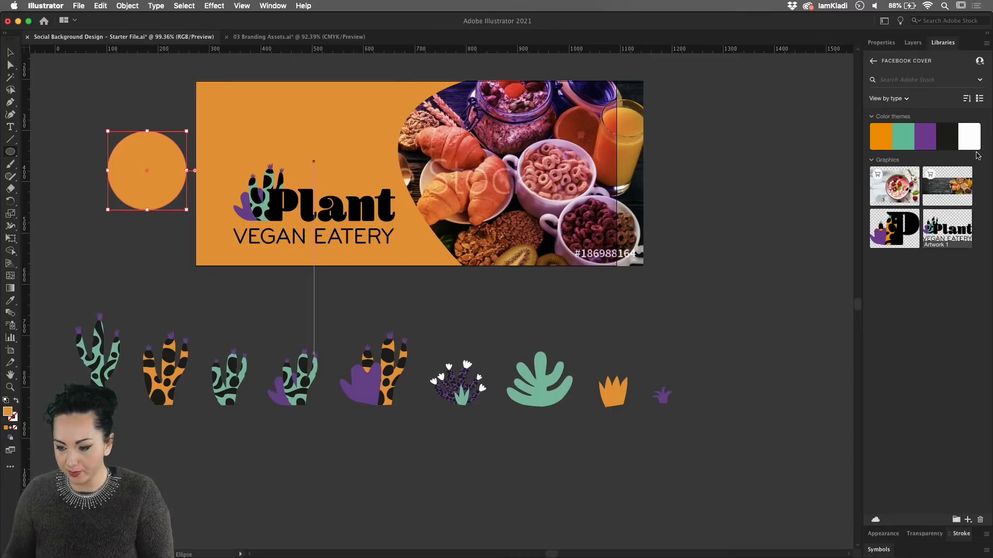
{"action": "left_click", "coordinate": [912, 140]}
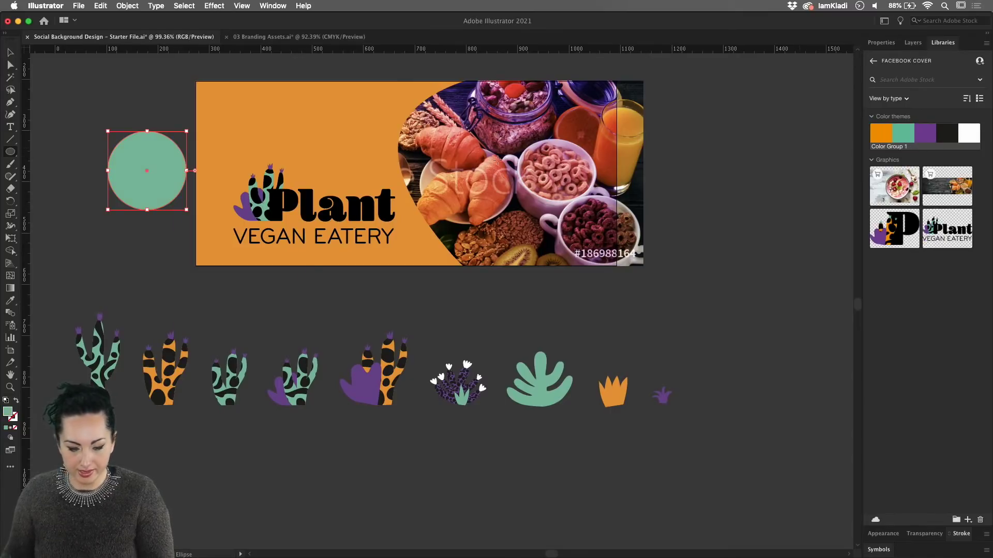
Move the green circle onto the orange area above the logo, and scale the logo down slightly toward its lower right.
{"action": "key", "text": "v"}
{"action": "left_click_drag", "start_coordinate": [141, 171], "coordinate": [260, 135]}
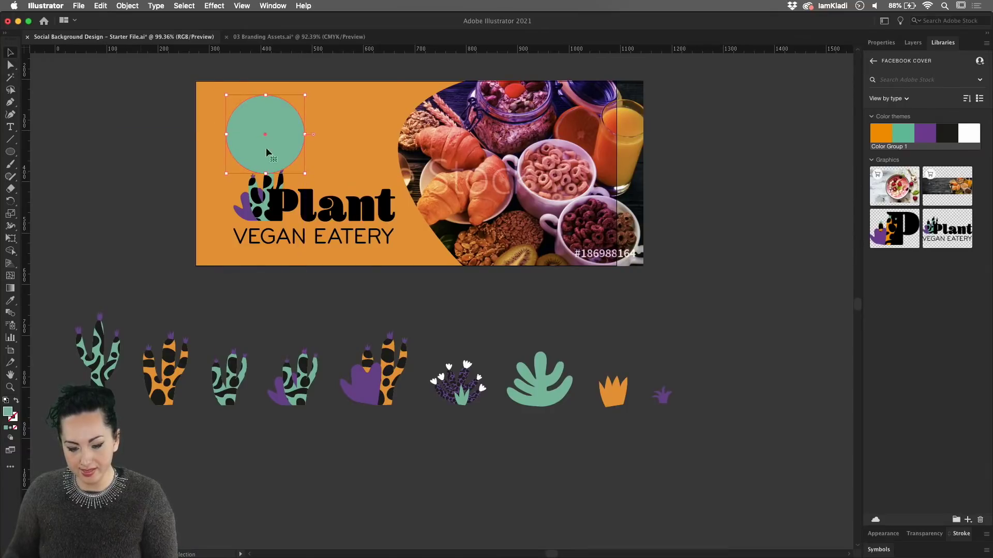
{"action": "left_click", "coordinate": [254, 183]}
{"action": "left_click_drag", "start_coordinate": [234, 172], "coordinate": [284, 206]}
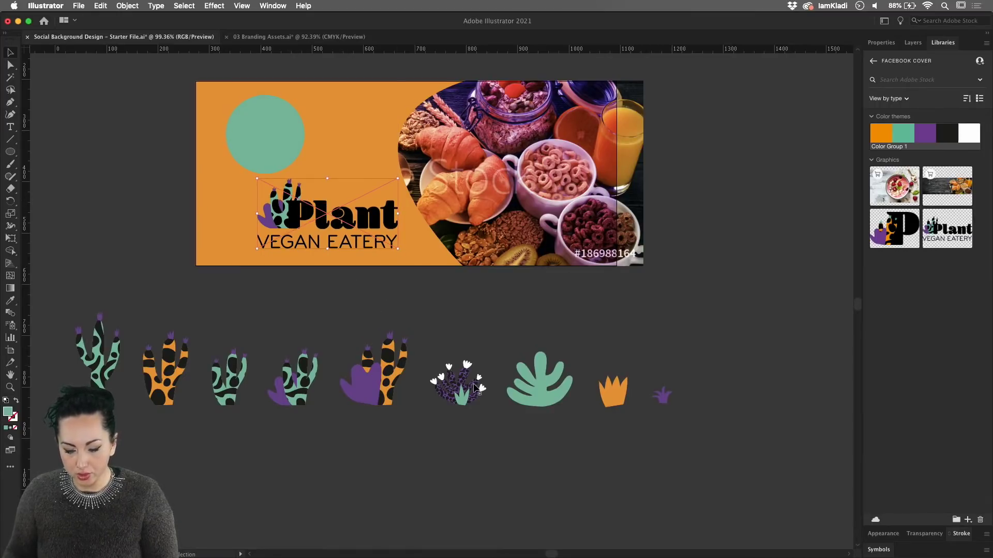
Move the flowering purple cactus onto the cover beside the circle and recolour the small plant at its base brand orange.
{"action": "left_click_drag", "start_coordinate": [477, 387], "coordinate": [310, 158]}
{"action": "double_click", "coordinate": [307, 171]}
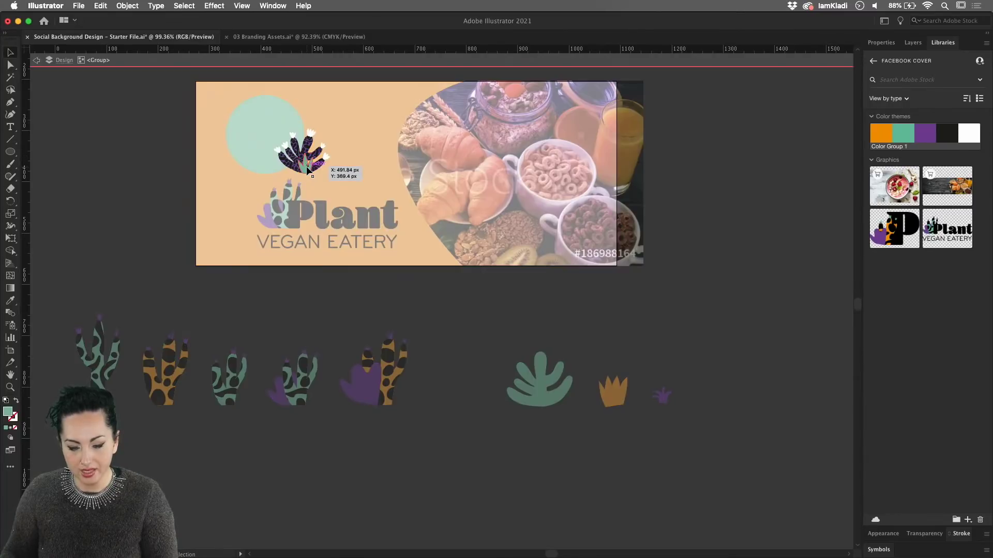
{"action": "left_click", "coordinate": [308, 164]}
{"action": "key", "text": "i"}
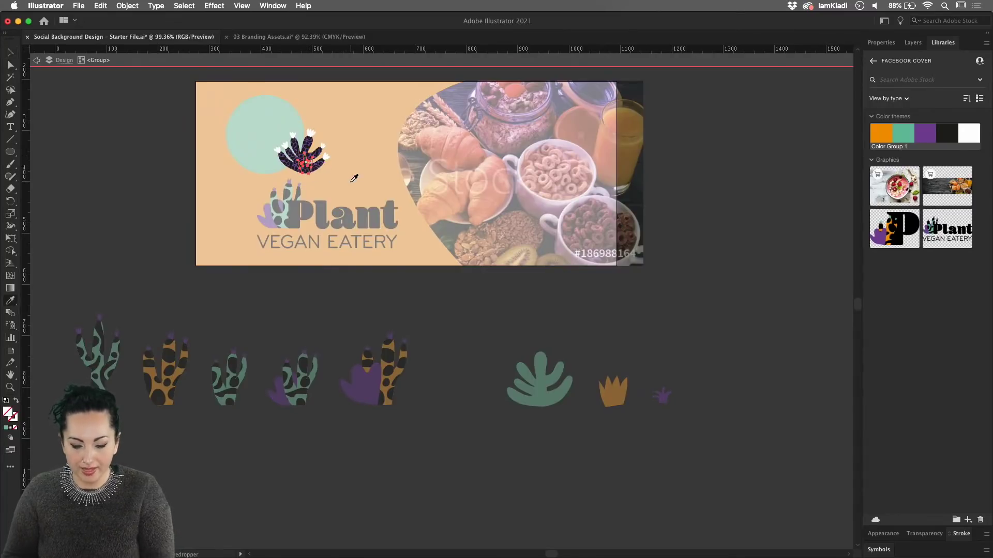
{"action": "key", "text": "v"}
{"action": "left_click", "coordinate": [309, 311]}
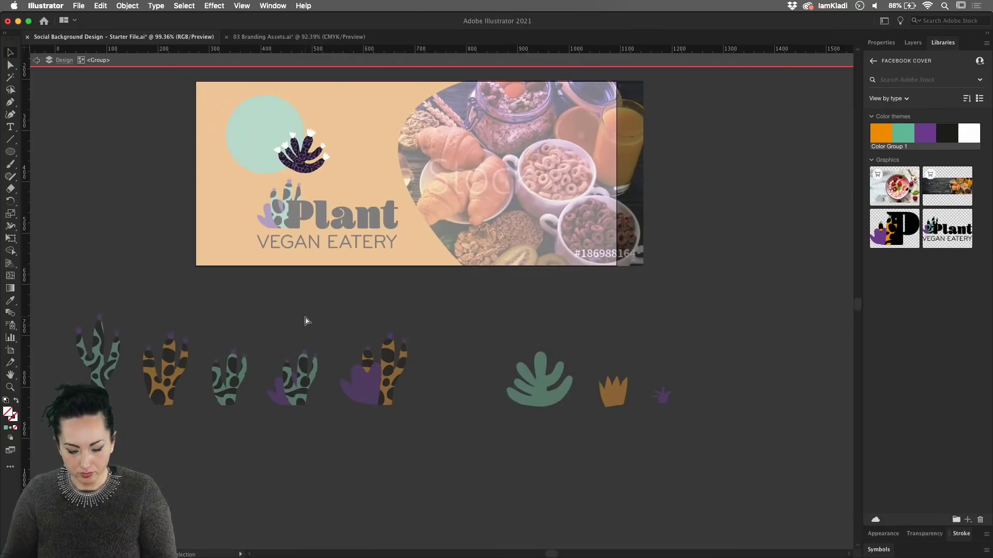
{"action": "key", "text": "super+z"}
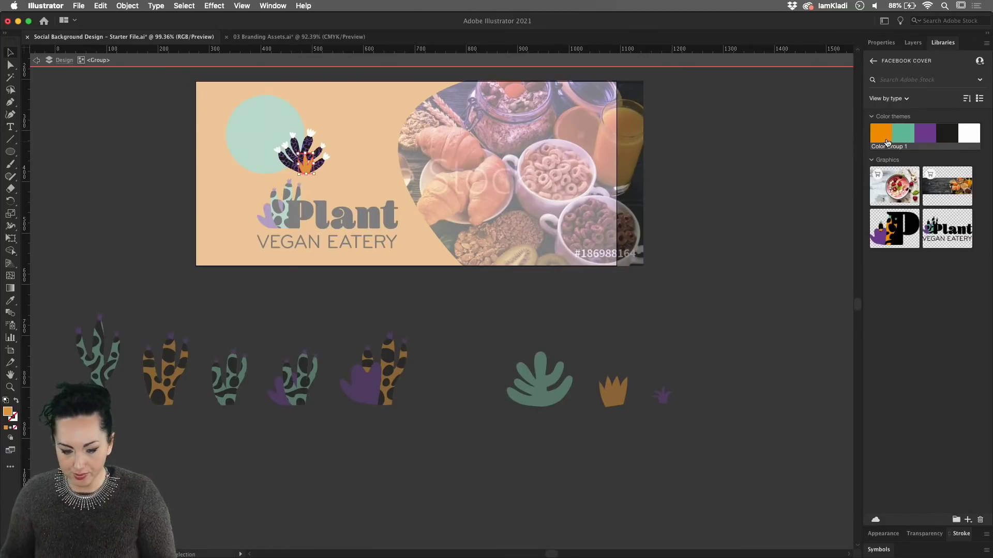
{"action": "double_click", "coordinate": [607, 313]}
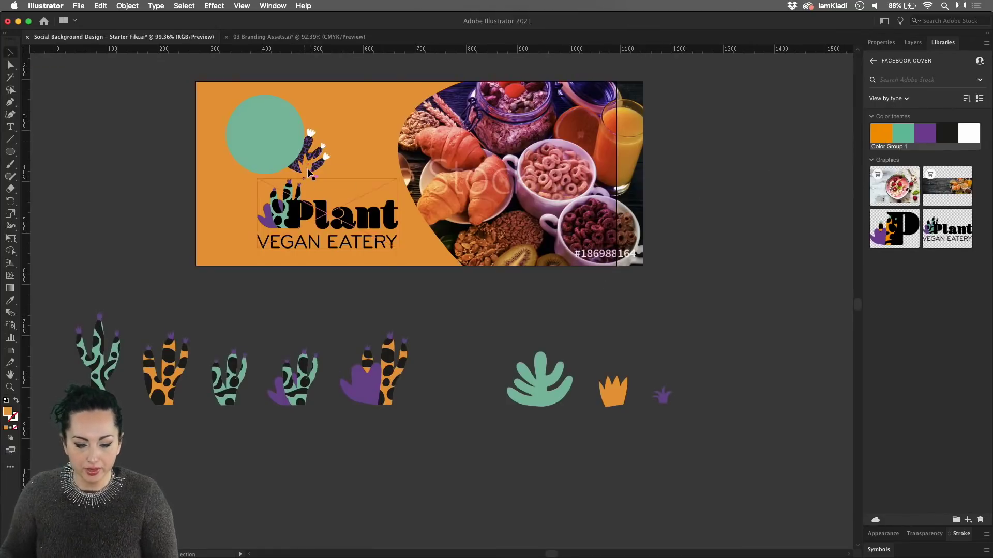
Move the flowering cactus over the lower right of the green circle and mask it inside the circle.
{"action": "left_click_drag", "start_coordinate": [309, 173], "coordinate": [294, 133]}
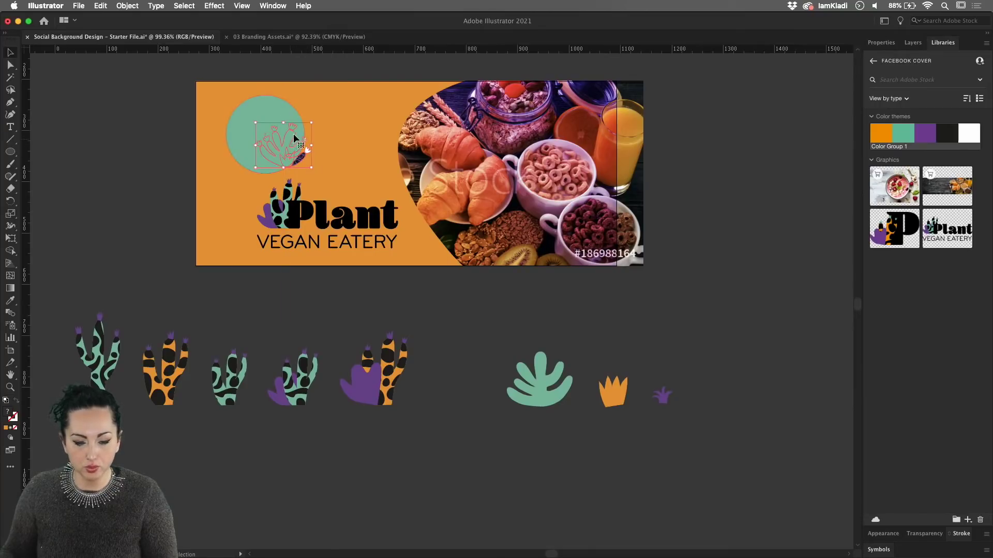
{"action": "left_click", "coordinate": [278, 113]}
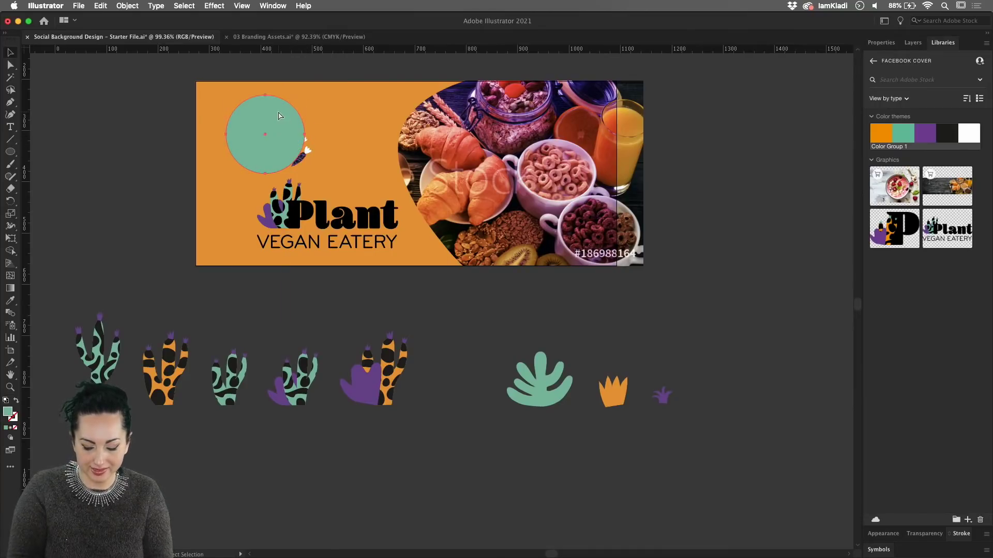
{"action": "key", "text": "v"}
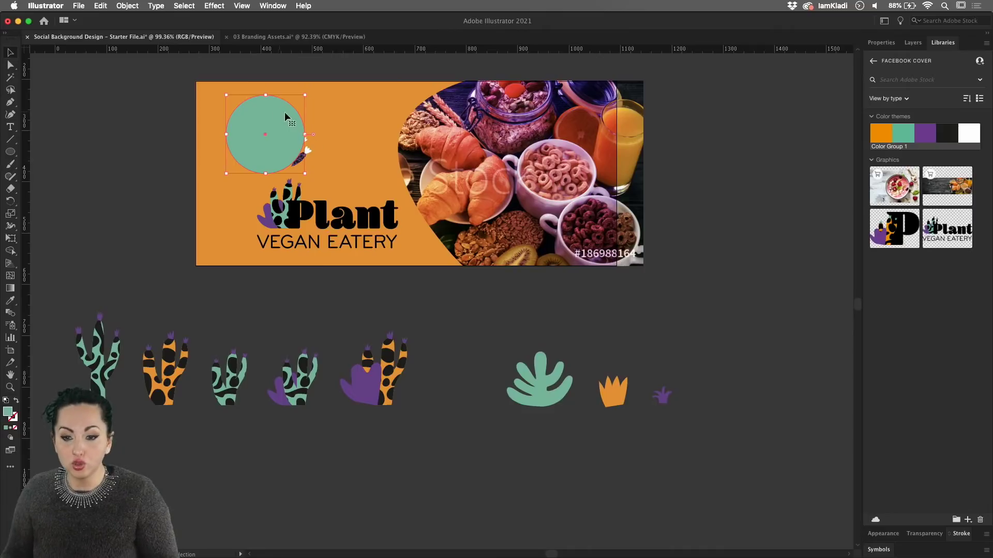
{"action": "left_click", "coordinate": [309, 152], "text": "shift"}
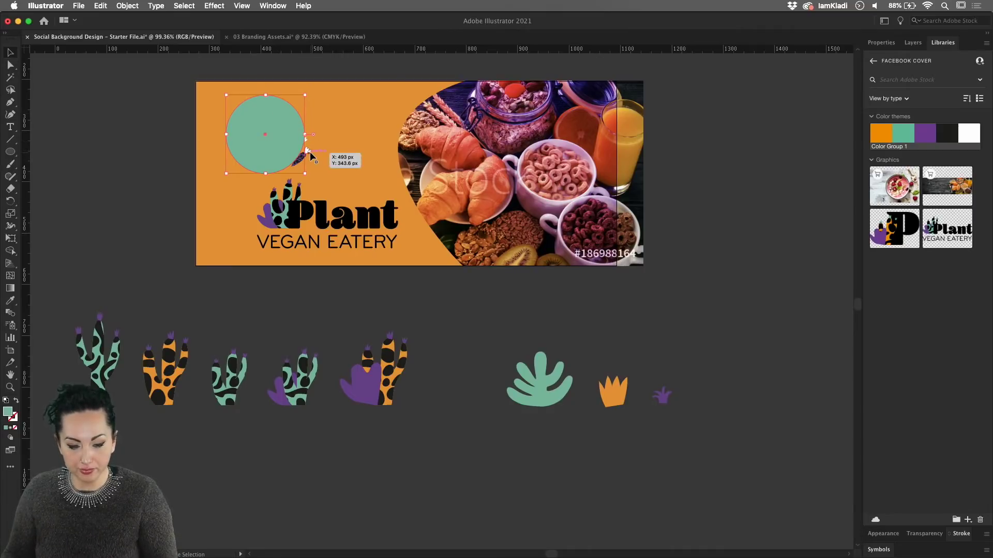
{"action": "left_click_drag", "start_coordinate": [309, 152], "coordinate": [310, 152]}
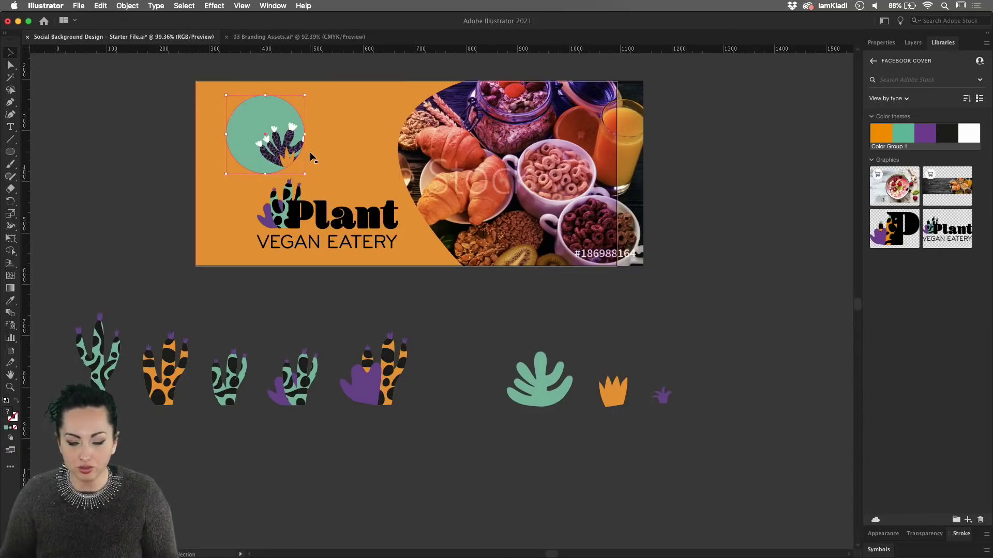
{"action": "scroll", "coordinate": [309, 151], "scroll_direction": "up", "scroll_amount": 5}
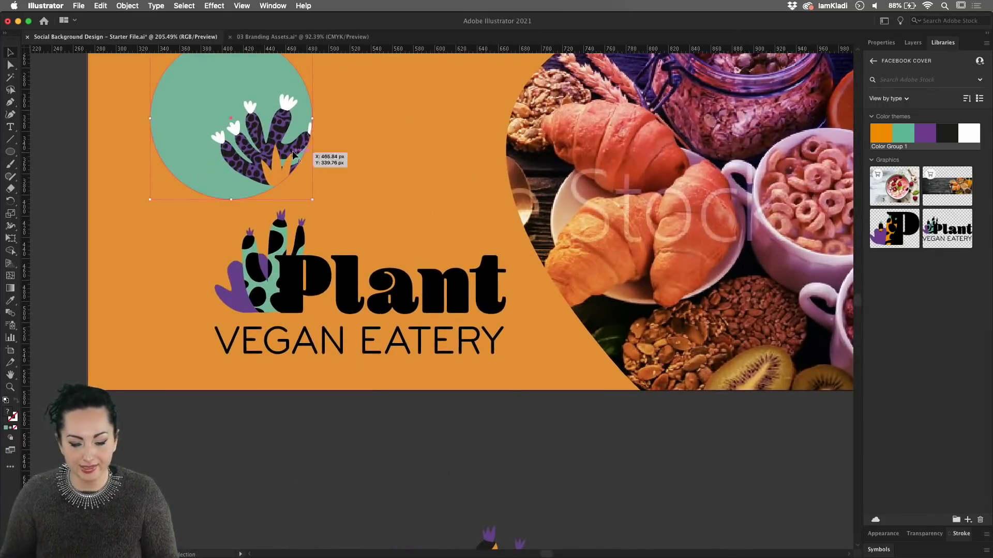
{"action": "scroll", "coordinate": [297, 154], "scroll_direction": "down", "scroll_amount": 5}
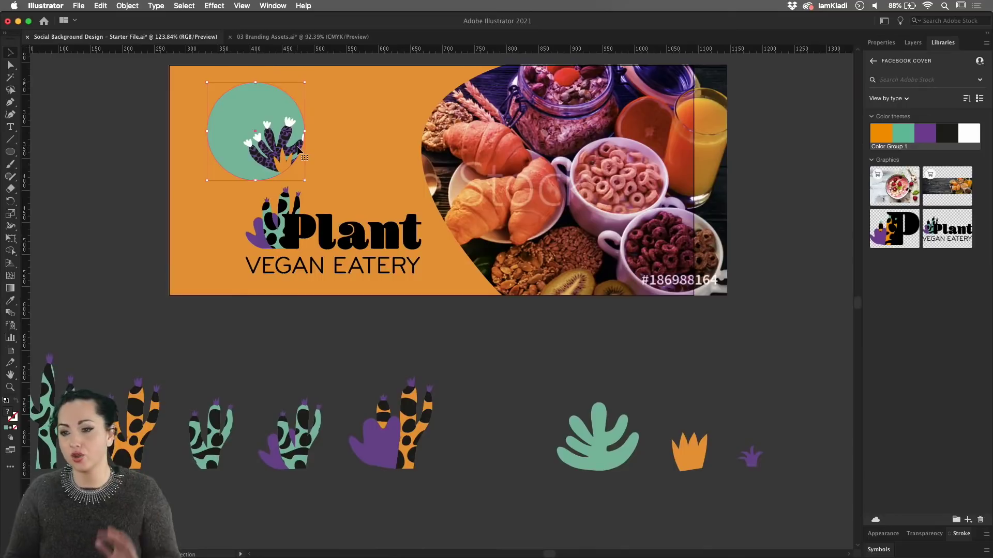
{"action": "scroll", "coordinate": [298, 150], "scroll_direction": "down", "scroll_amount": 3}
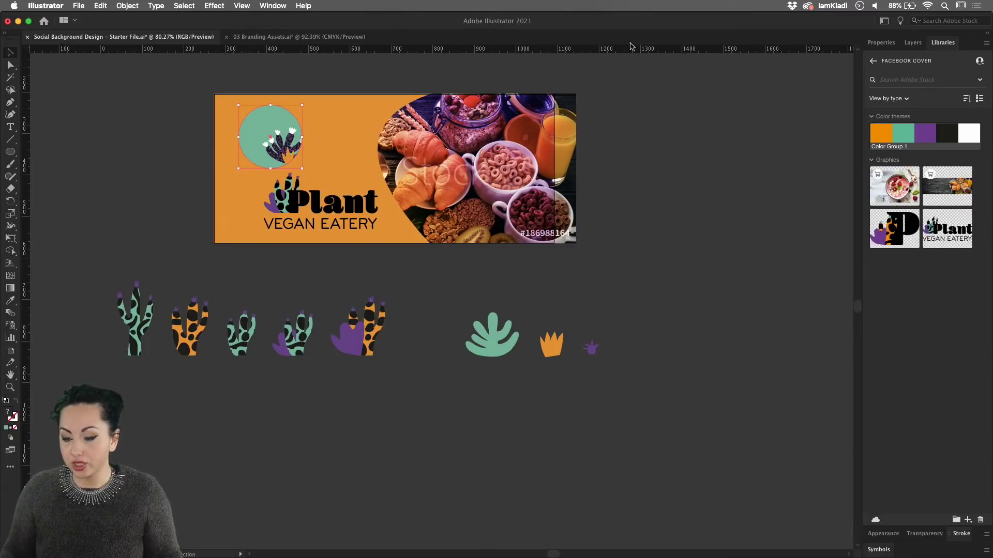
Show the Instructions layer's guides and move the green circle about 10 px right, closer to the safe area.
{"action": "left_click", "coordinate": [911, 43]}
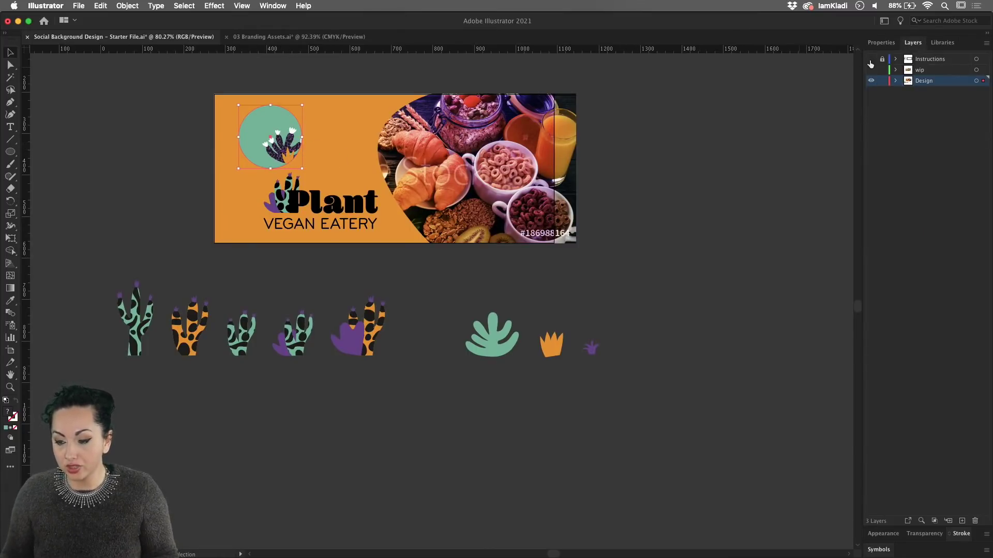
{"action": "left_click", "coordinate": [871, 59]}
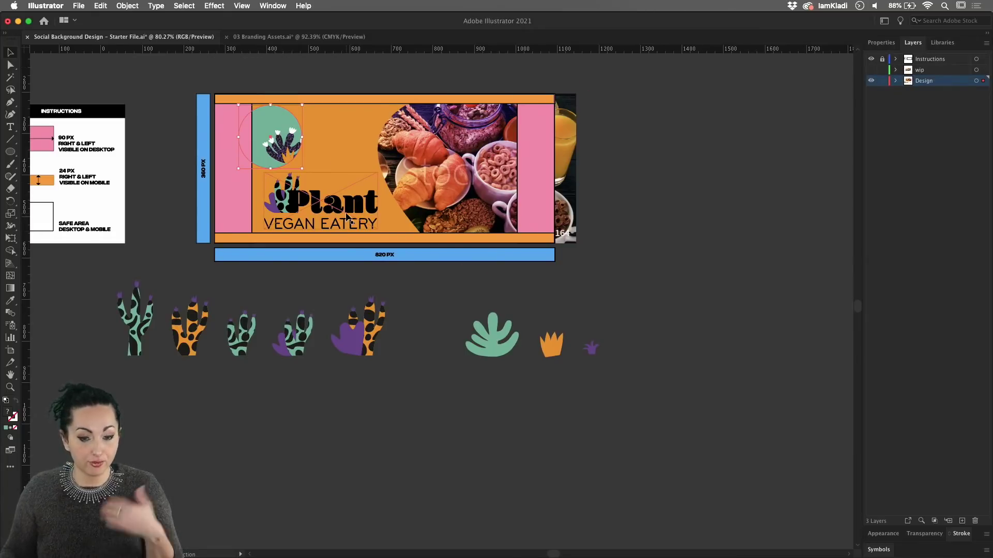
{"action": "left_click_drag", "start_coordinate": [273, 120], "coordinate": [278, 120]}
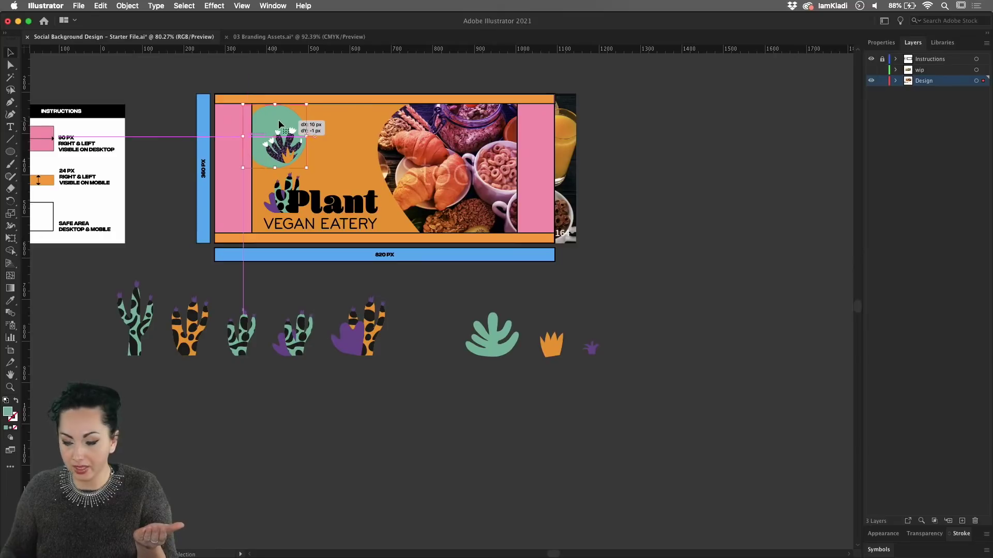
Hide the Design layer, show the wip layer to review its cover against the guides, and expand both layers' contents.
{"action": "left_click", "coordinate": [871, 81]}
{"action": "left_click", "coordinate": [869, 69]}
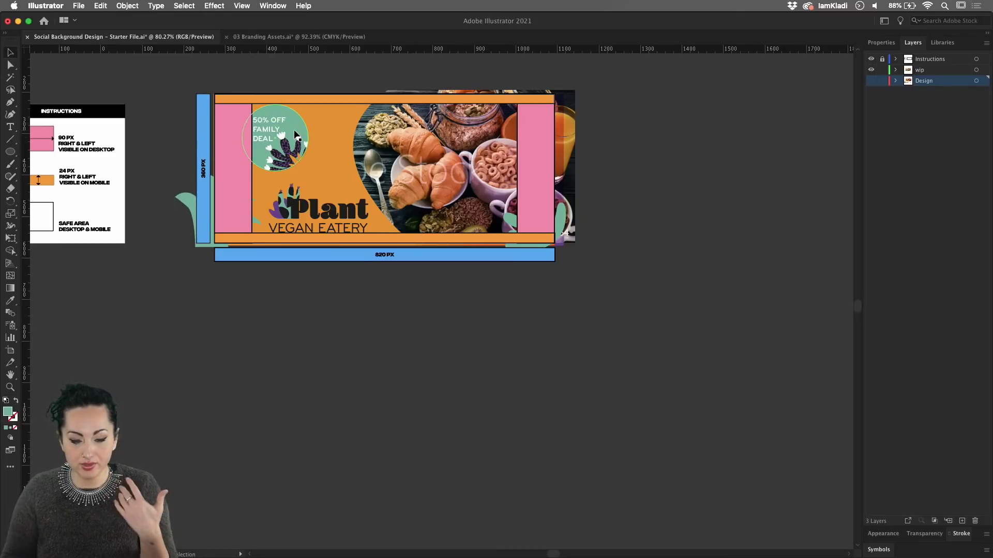
{"action": "scroll", "coordinate": [296, 135], "scroll_direction": "up", "scroll_amount": 3}
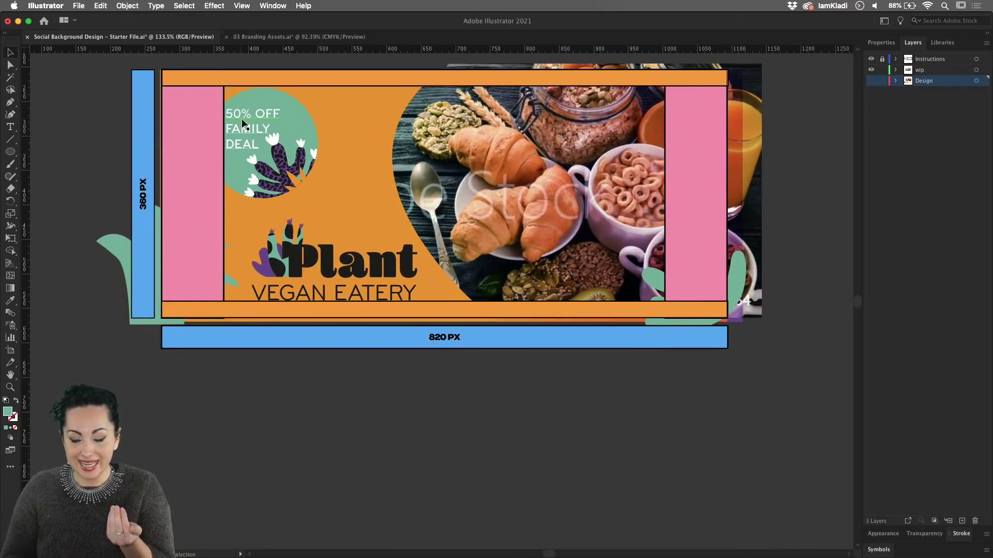
{"action": "scroll", "coordinate": [242, 122], "scroll_direction": "up", "scroll_amount": 1}
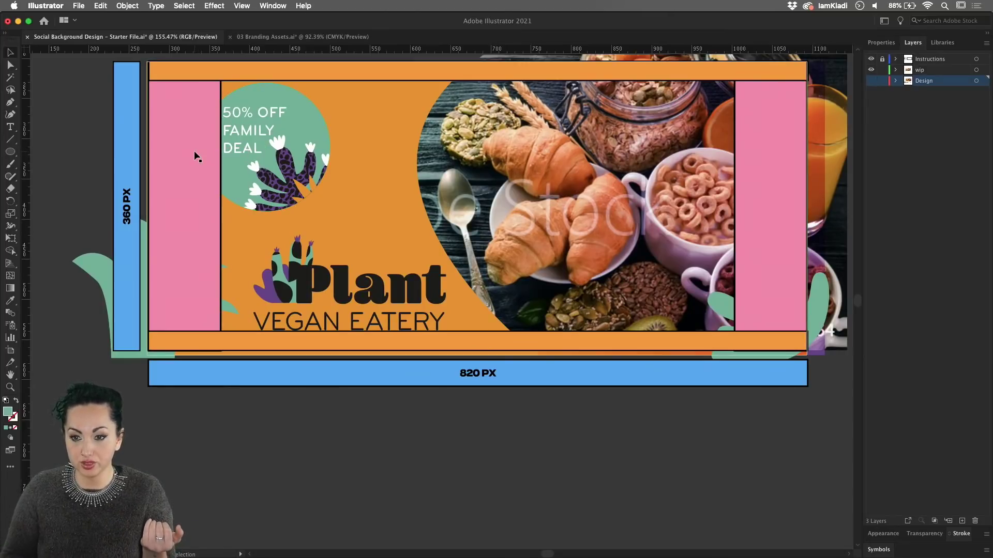
{"action": "scroll", "coordinate": [200, 147], "scroll_direction": "down", "scroll_amount": 3}
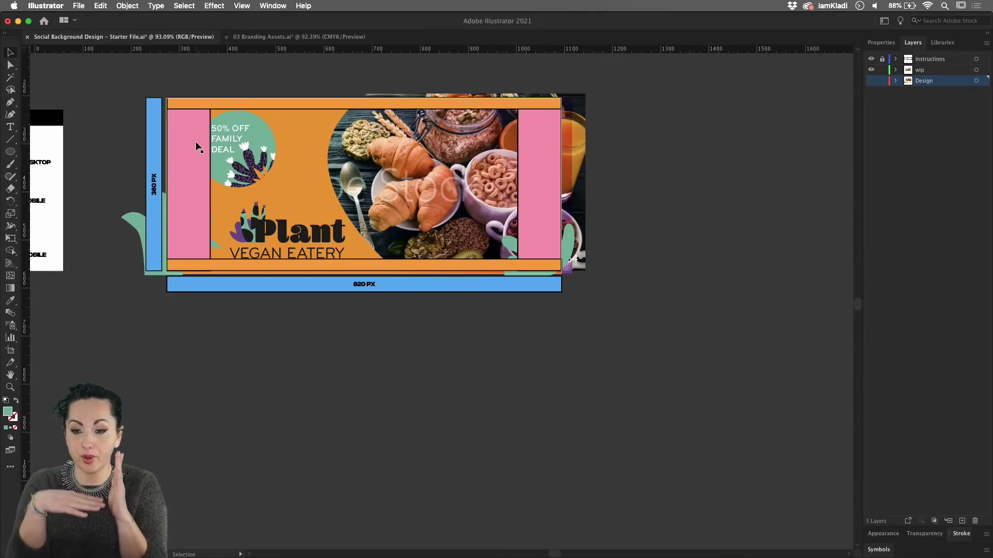
{"action": "scroll", "coordinate": [268, 293], "scroll_direction": "up", "scroll_amount": 3}
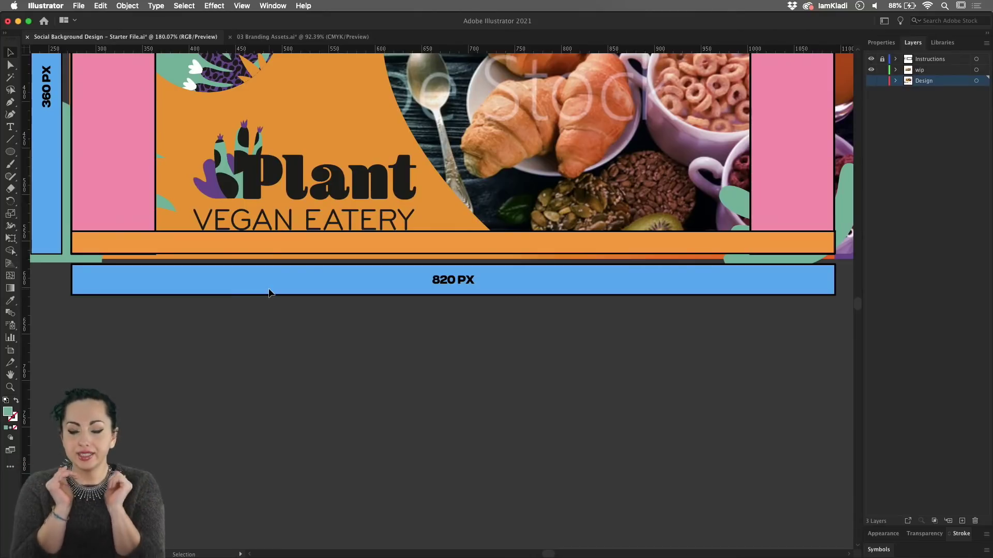
{"action": "scroll", "coordinate": [269, 292], "scroll_direction": "down", "scroll_amount": 3}
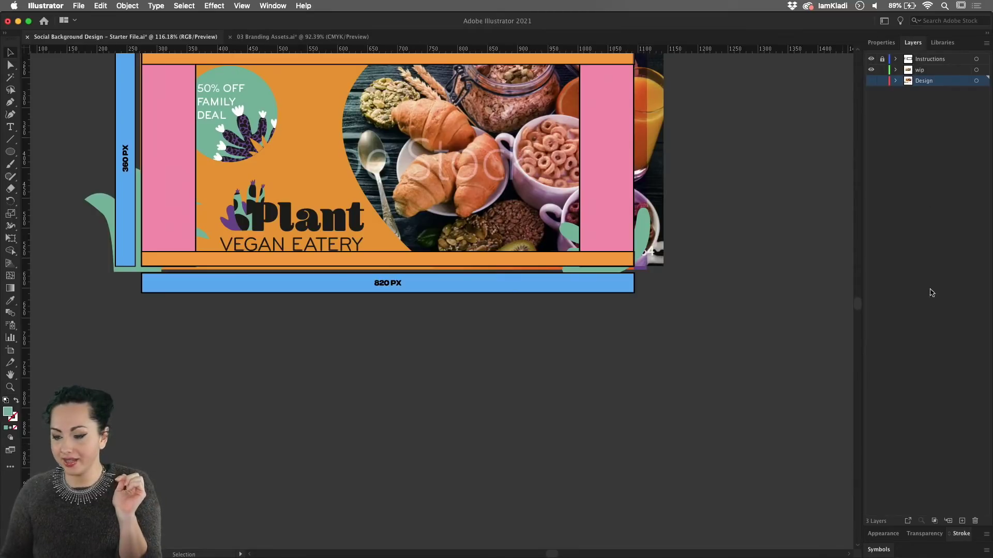
{"action": "left_click", "coordinate": [896, 81]}
{"action": "left_click", "coordinate": [896, 69]}
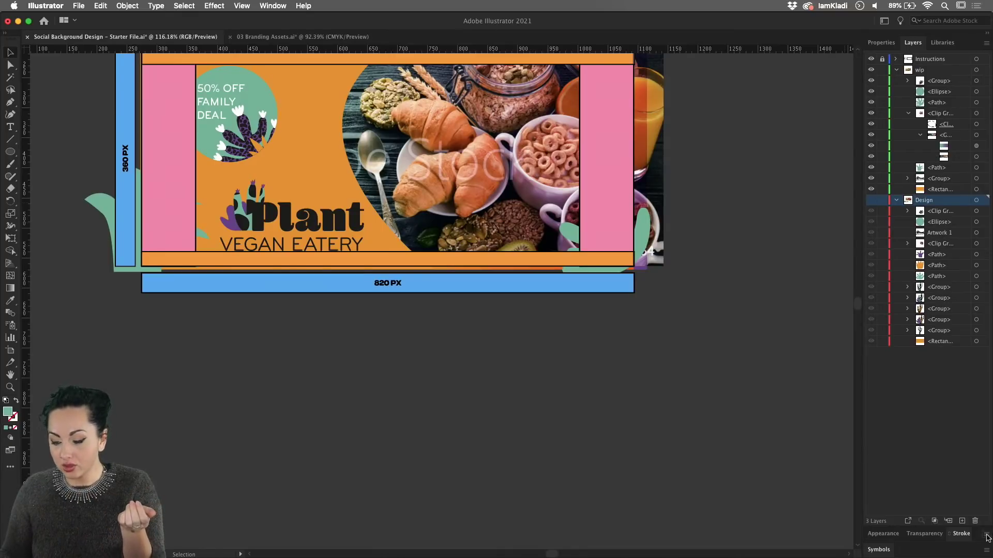
{"action": "left_click", "coordinate": [962, 522]}
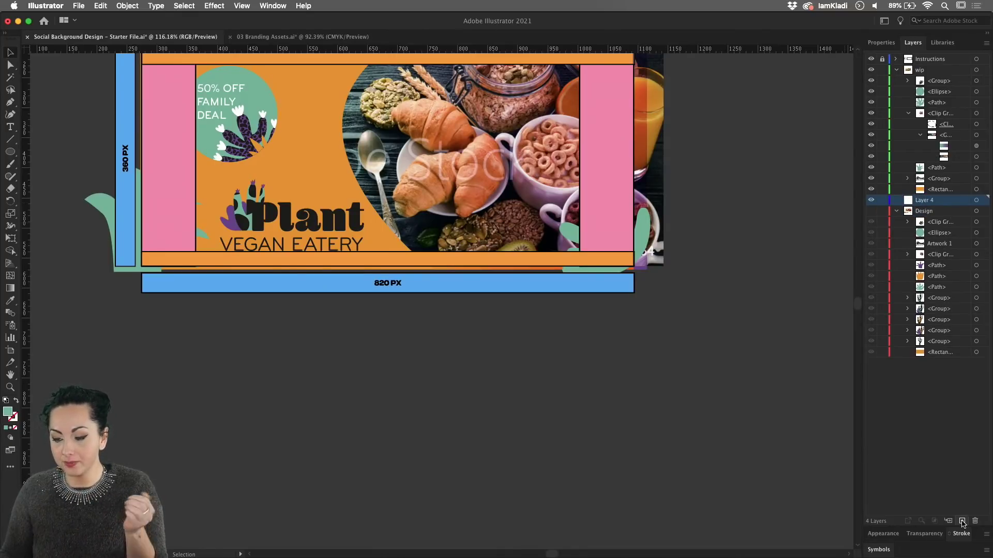
{"action": "left_click", "coordinate": [963, 521]}
{"action": "left_click", "coordinate": [962, 522]}
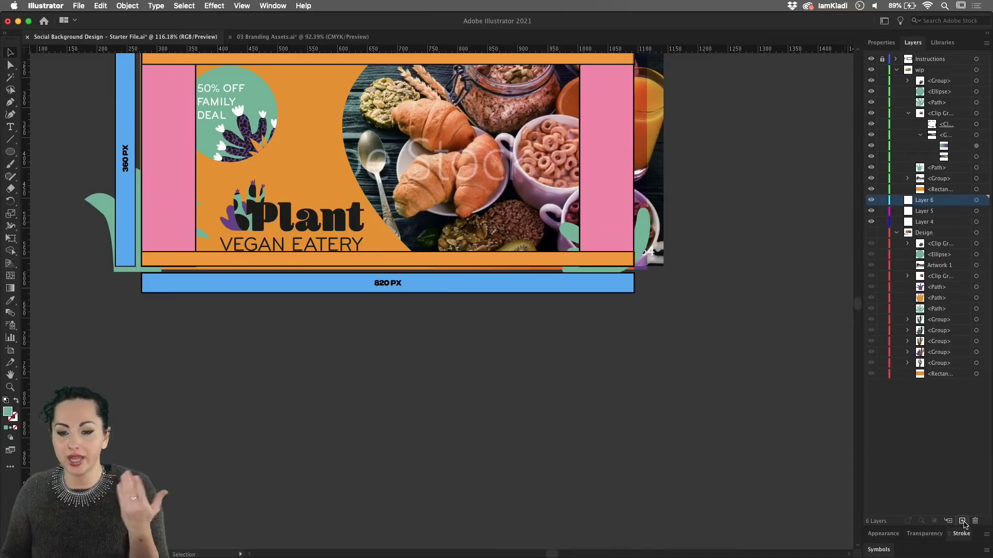
{"action": "double_click", "coordinate": [932, 204]}
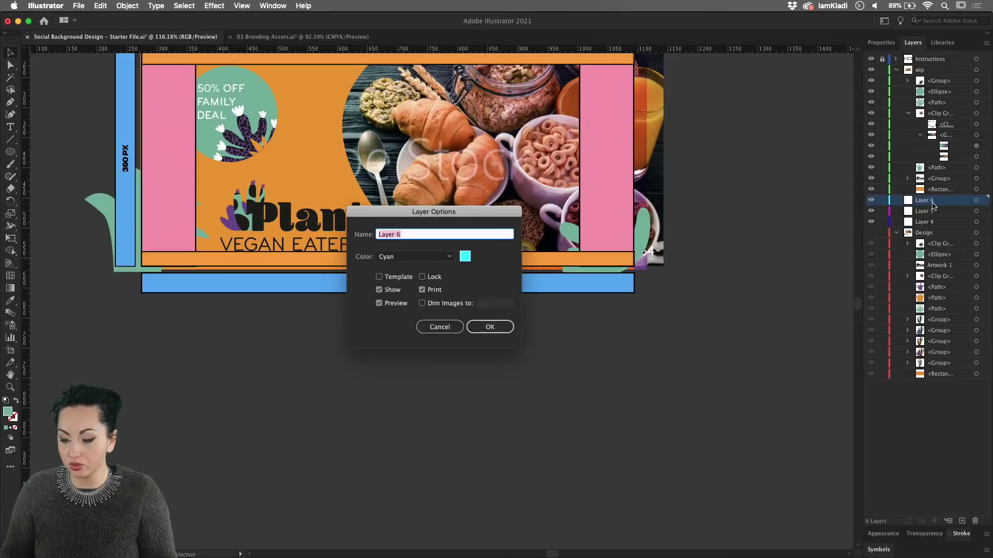
{"action": "left_click", "coordinate": [440, 326]}
{"action": "key", "text": "Delete"}
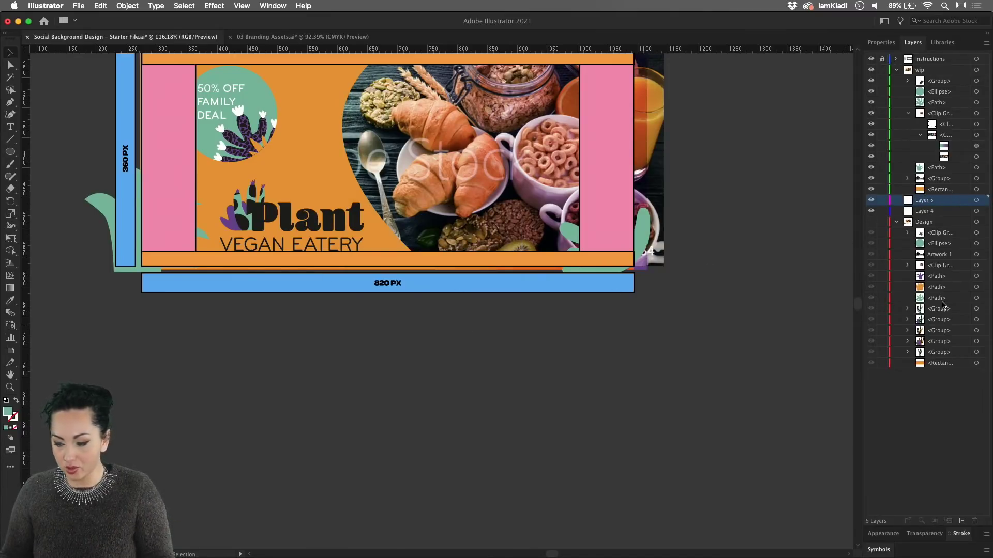
{"action": "key", "text": "Delete"}
{"action": "key", "text": "Delete"}
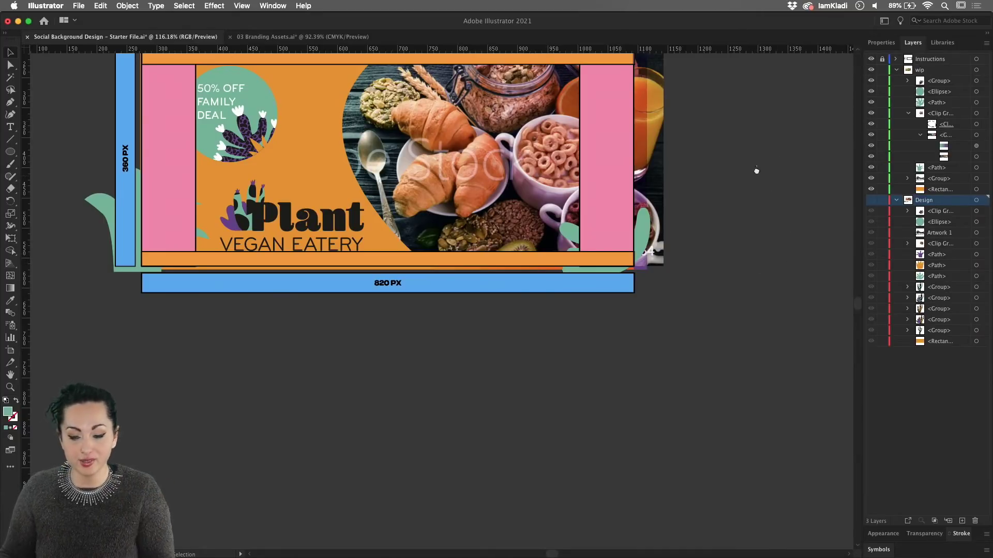
Hide the Instructions layer, export the artboard to the Desktop as a 1x PNG with the prefix "FB cover", and preview the file.
{"action": "scroll", "coordinate": [756, 170], "scroll_direction": "up", "scroll_amount": 3}
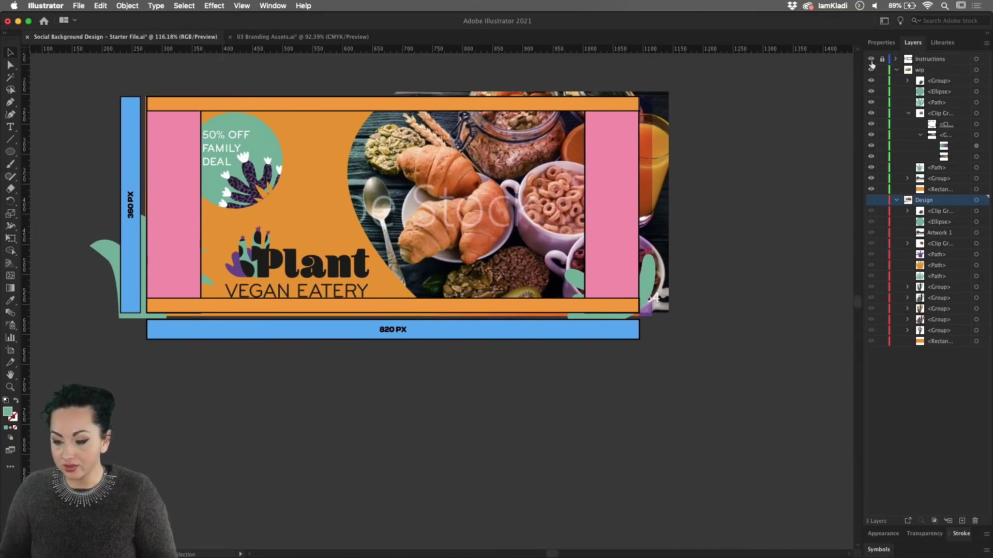
{"action": "left_click", "coordinate": [871, 60]}
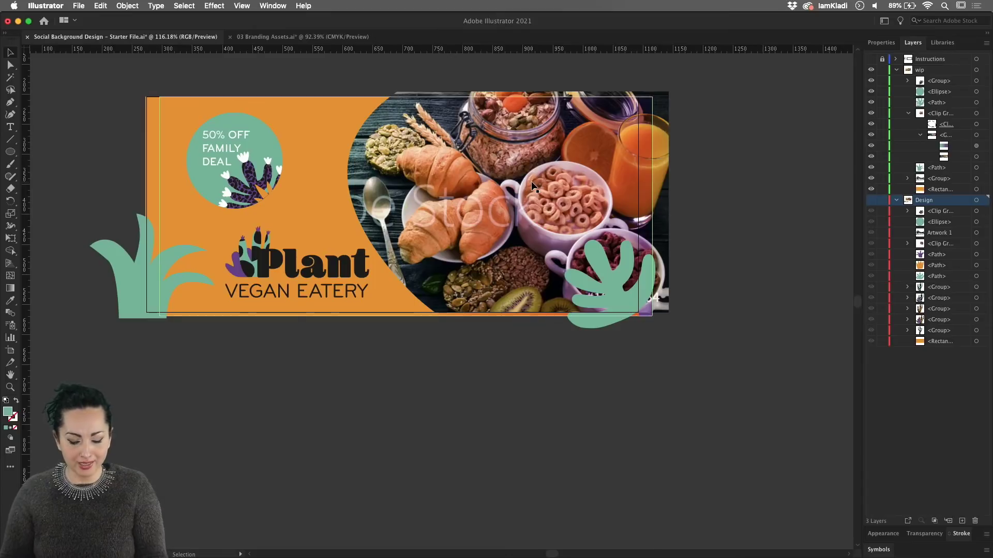
{"action": "key", "text": "alt+super+e"}
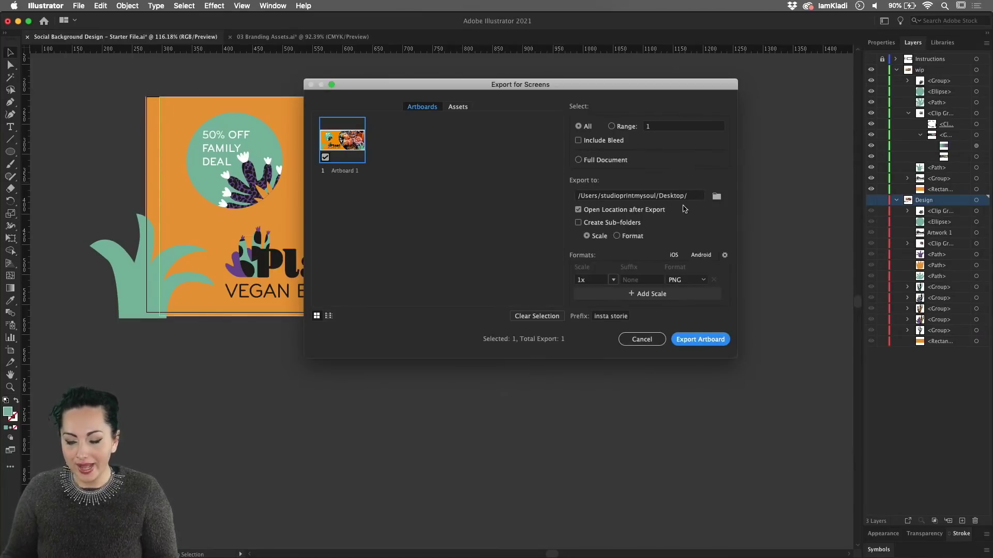
{"action": "left_click", "coordinate": [705, 281]}
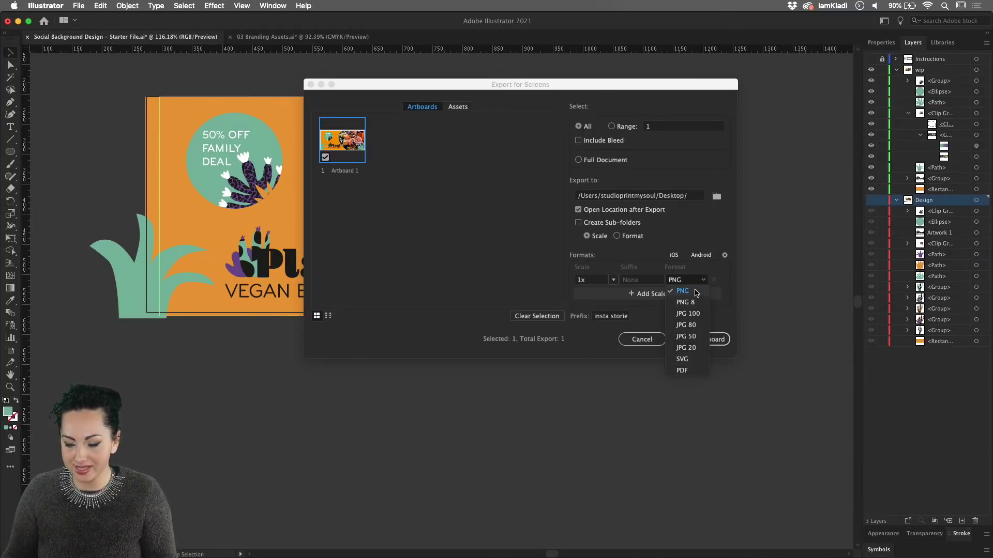
{"action": "left_click", "coordinate": [696, 237]}
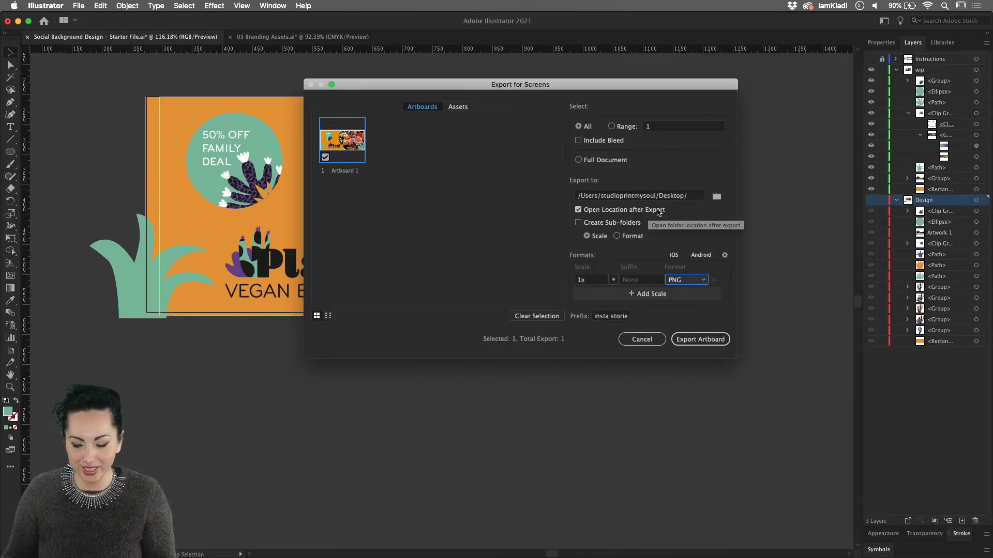
{"action": "left_click", "coordinate": [616, 317]}
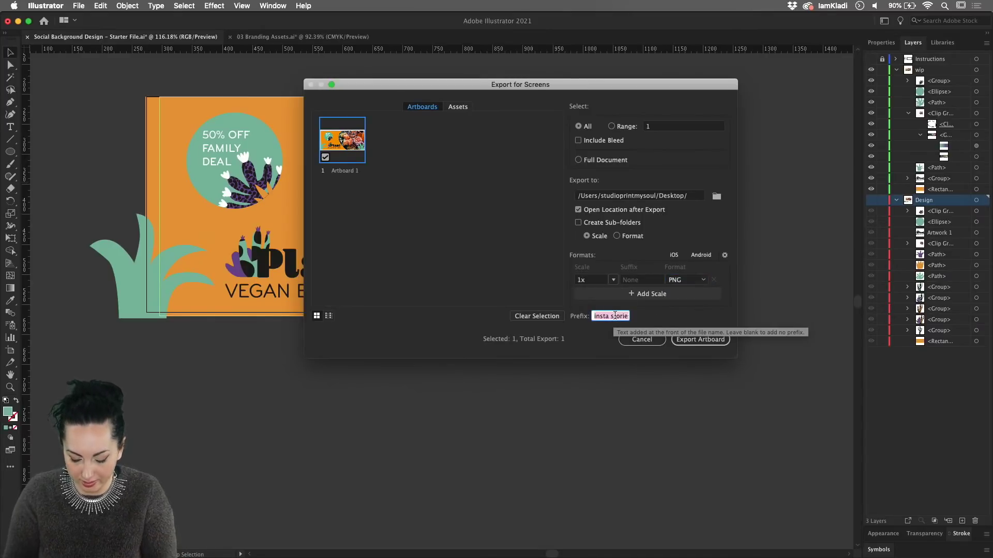
{"action": "type", "text": "FB"}
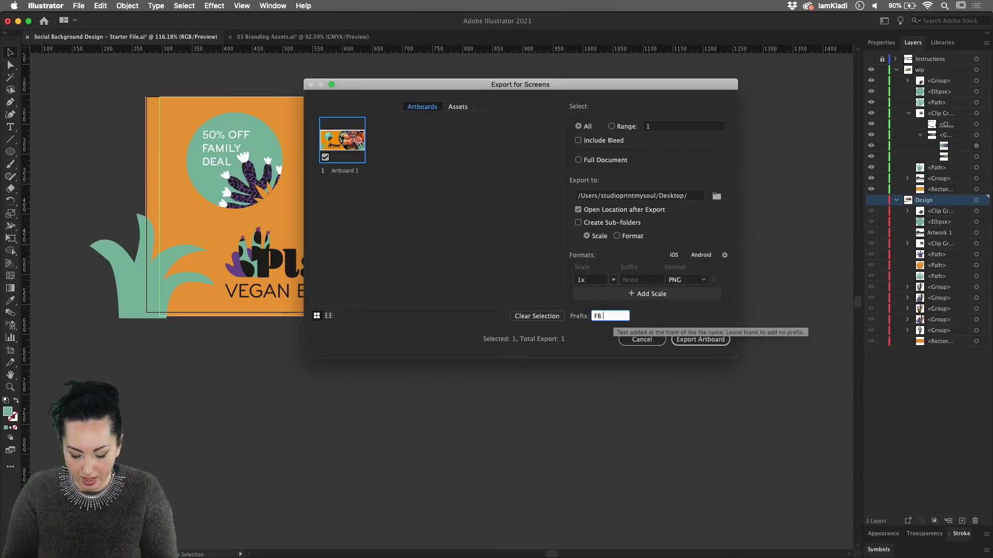
{"action": "type", "text": " cover"}
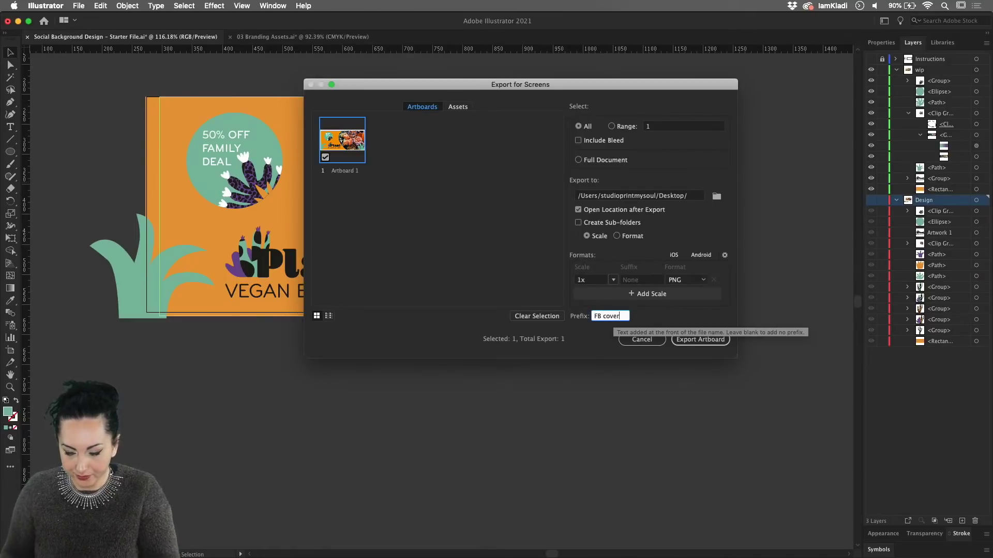
{"action": "left_click", "coordinate": [693, 340]}
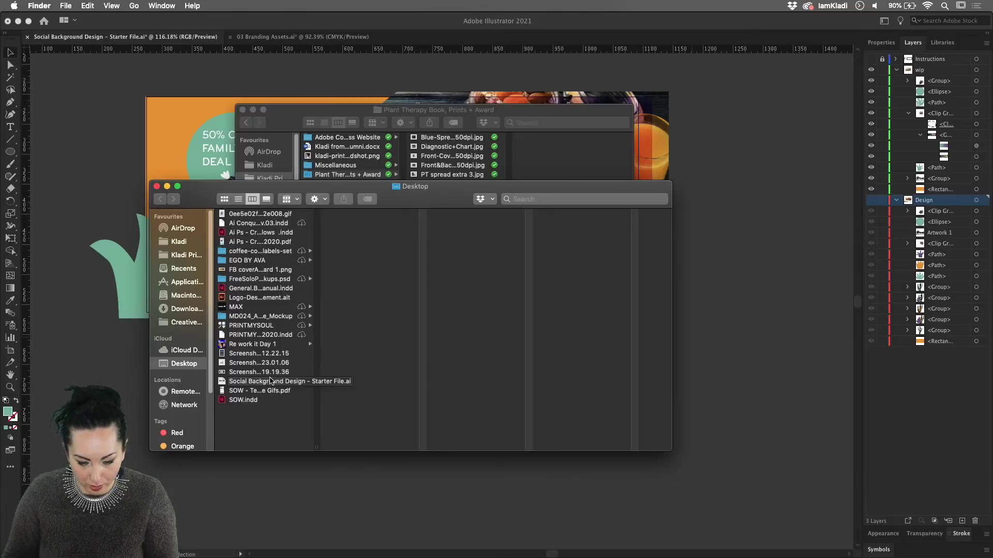
{"action": "left_click", "coordinate": [268, 270]}
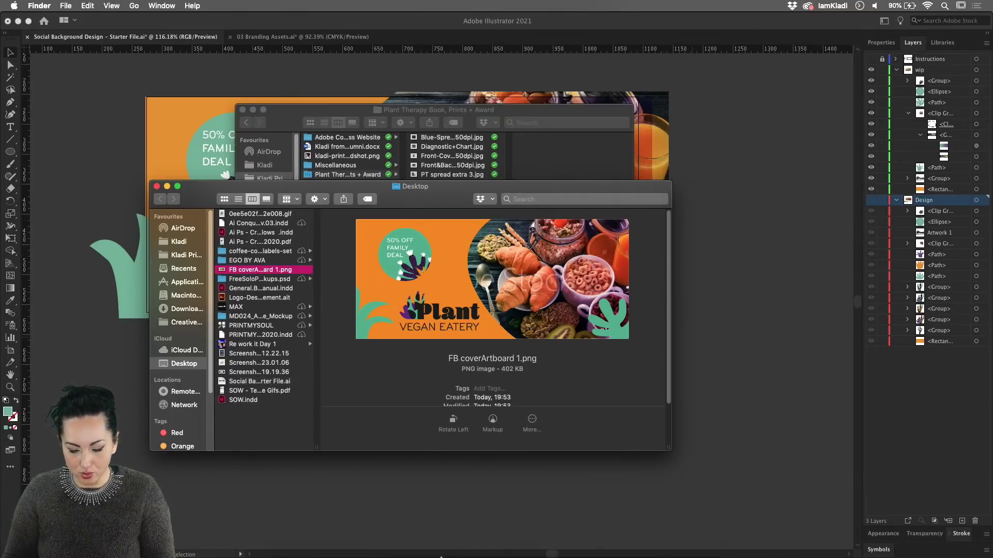
Switch to Discord in Chrome and upload FB coverArtboard 1.png to the Adobe Illustrator challenge channel with the comment "challenge 6".
{"action": "mouse_move", "coordinate": [441, 557]}
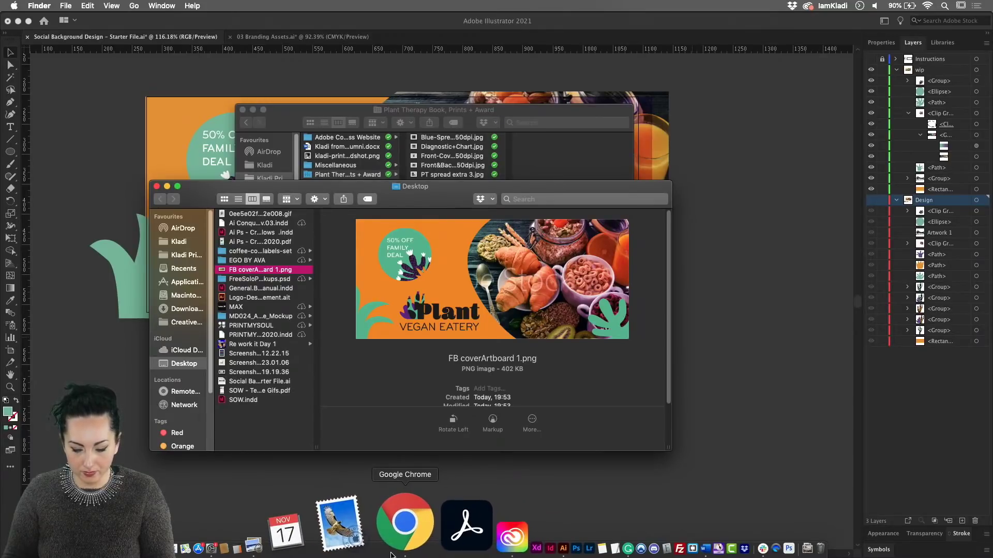
{"action": "left_click", "coordinate": [391, 555]}
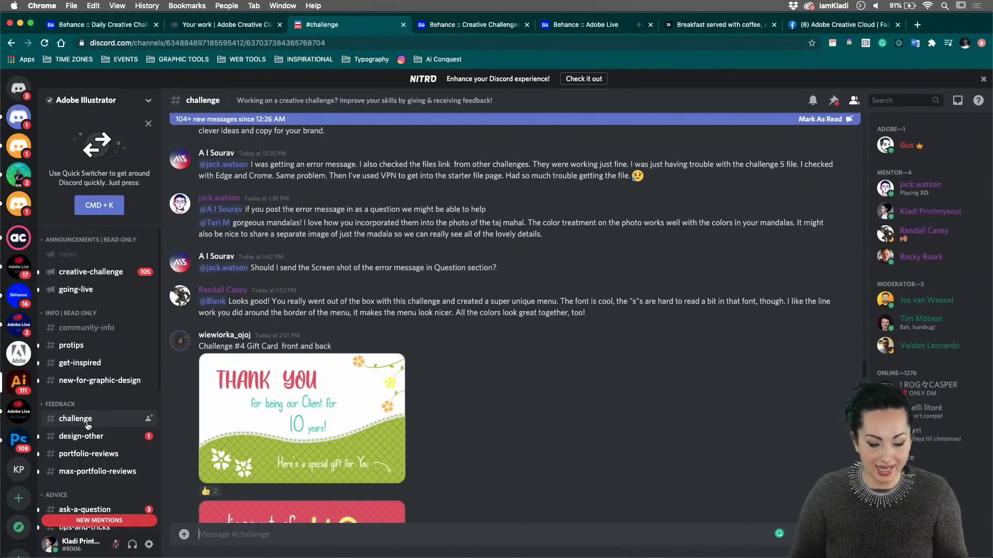
{"action": "left_click", "coordinate": [185, 535]}
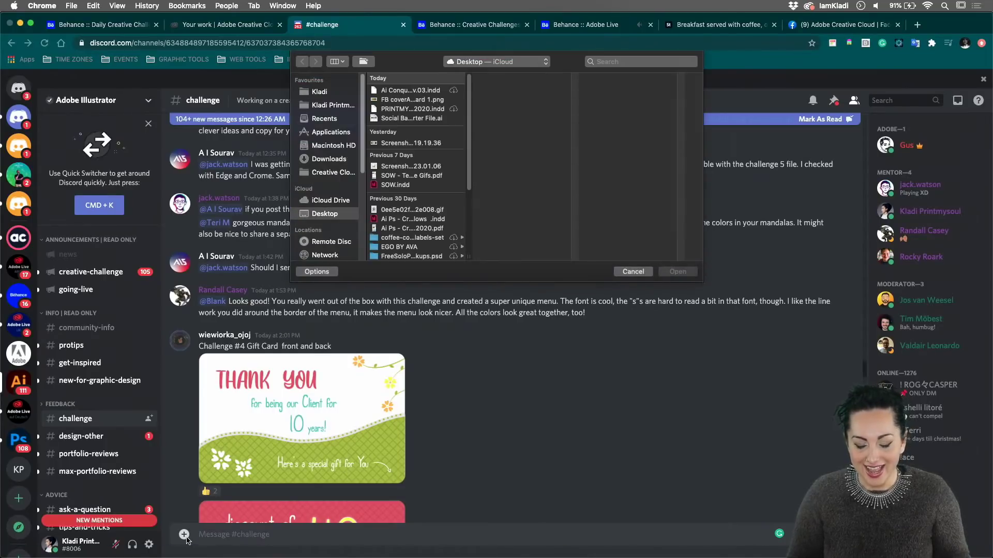
{"action": "left_click", "coordinate": [412, 100]}
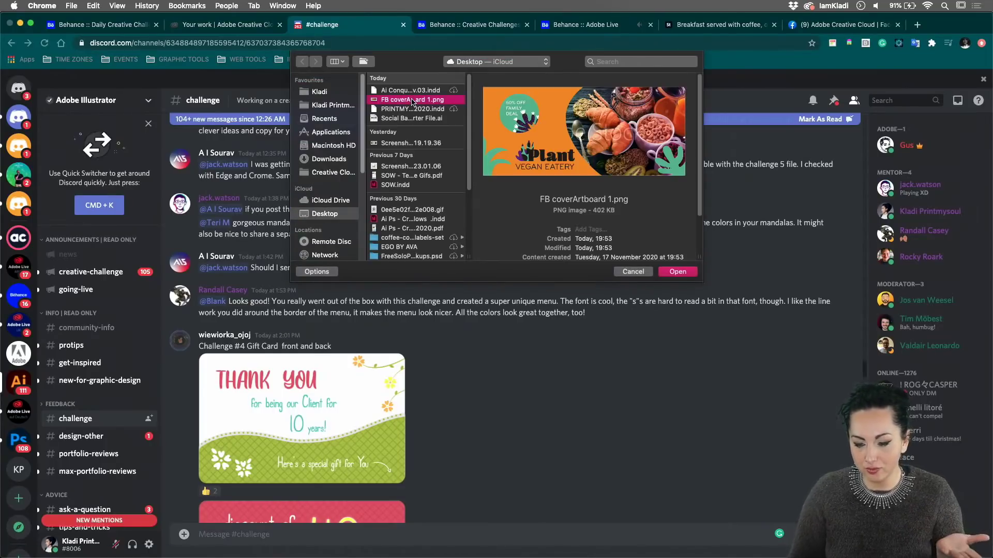
{"action": "left_click", "coordinate": [678, 272]}
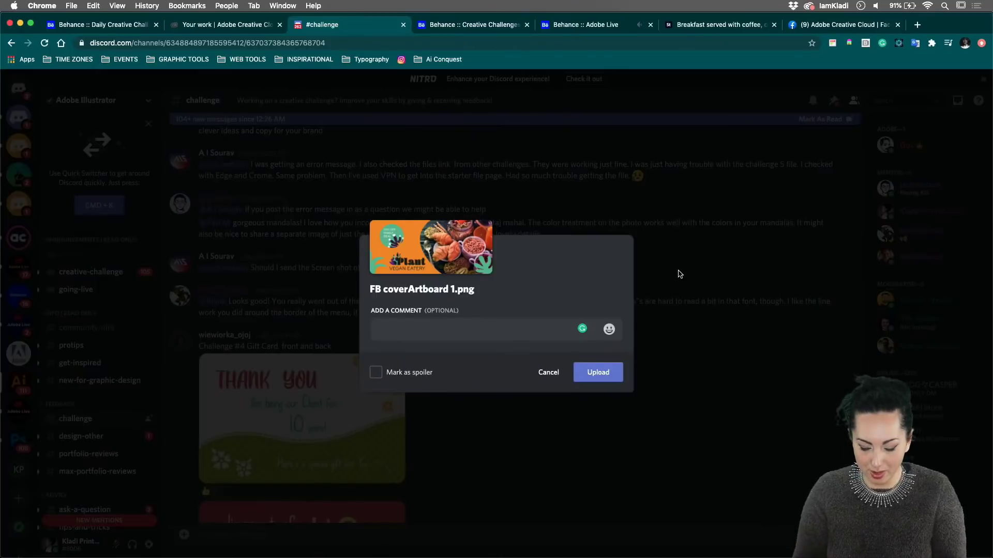
{"action": "type", "text": "challenge 6"}
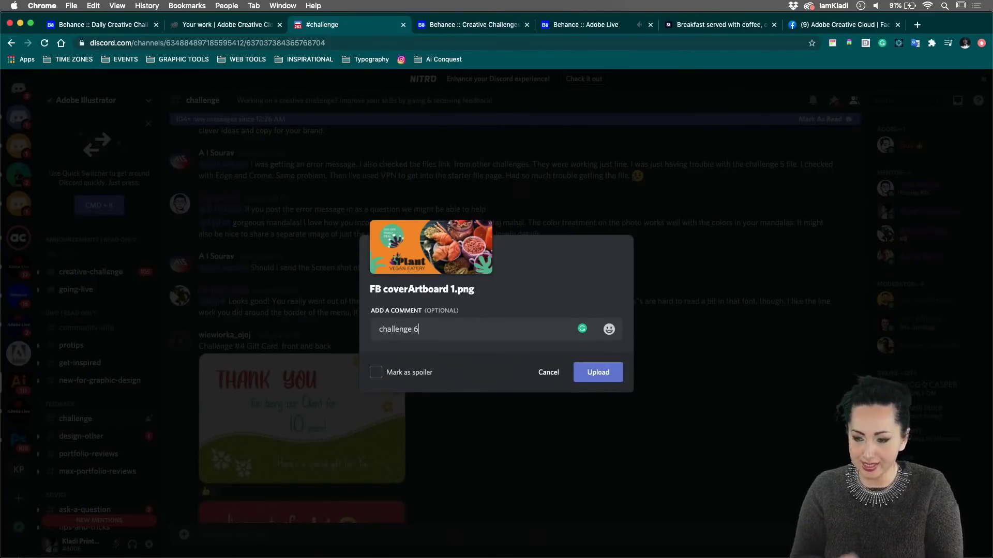
{"action": "left_click", "coordinate": [598, 374]}
Browse the submissions and feedback posted in the challenge channel.
{"action": "scroll", "coordinate": [598, 374], "scroll_direction": "down", "scroll_amount": 7}
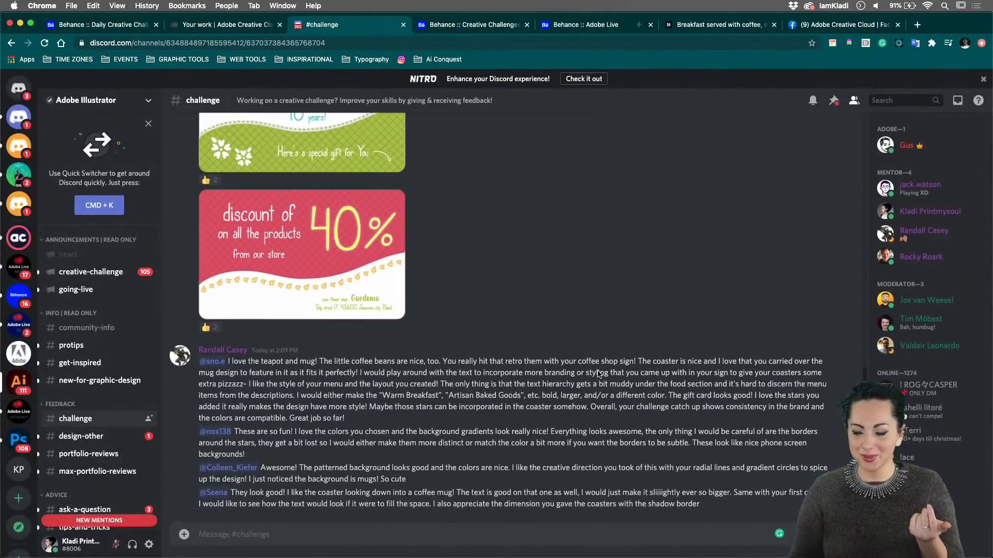
{"action": "scroll", "coordinate": [599, 374], "scroll_direction": "down", "scroll_amount": 8}
{"action": "scroll", "coordinate": [598, 374], "scroll_direction": "up", "scroll_amount": 10}
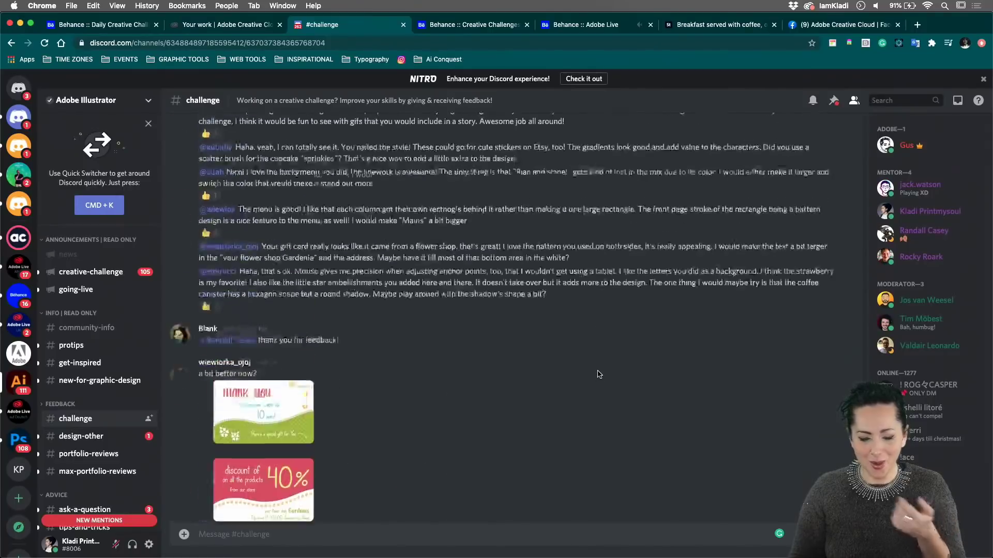
{"action": "scroll", "coordinate": [599, 374], "scroll_direction": "down", "scroll_amount": 10}
{"action": "scroll", "coordinate": [598, 374], "scroll_direction": "up", "scroll_amount": 4}
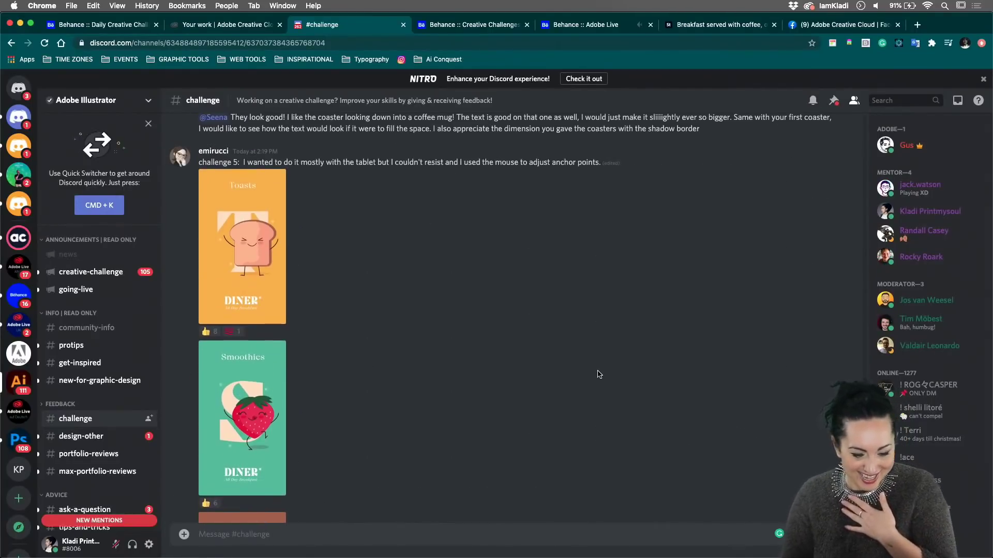
{"action": "scroll", "coordinate": [599, 374], "scroll_direction": "down", "scroll_amount": 10}
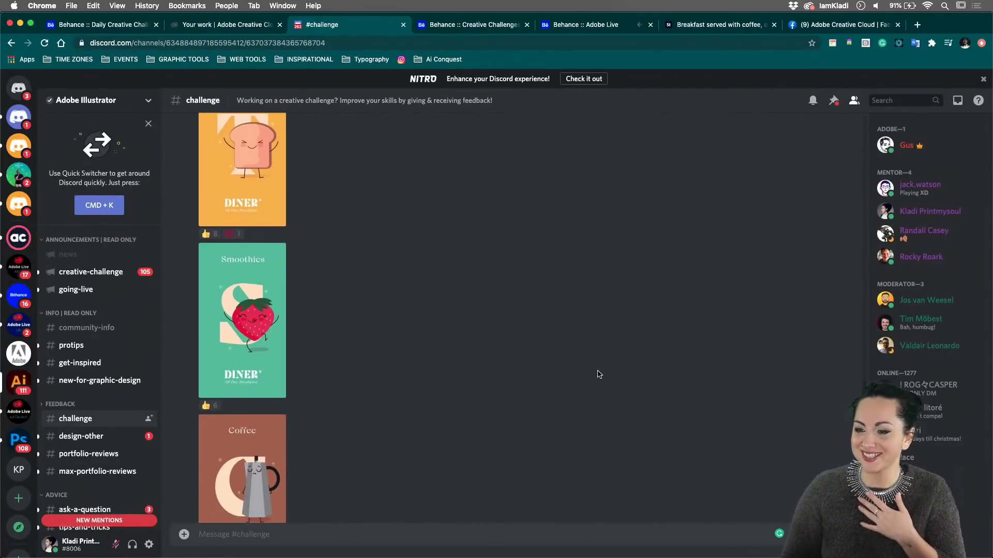
Look through the remaining challenge channel posts down to the newest one and enlarge the shared Plant vegan eatery cover.
{"action": "scroll", "coordinate": [599, 374], "scroll_direction": "down", "scroll_amount": 15}
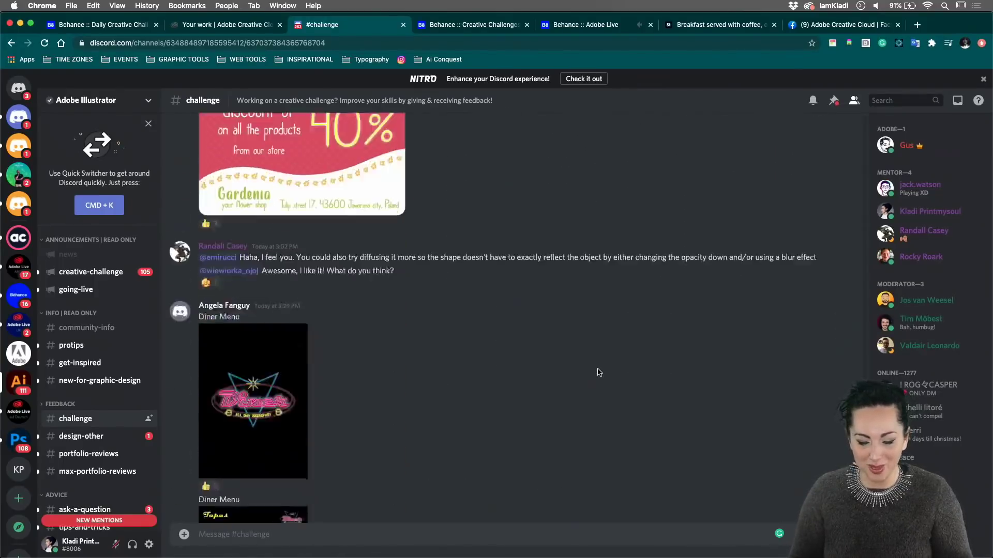
{"action": "scroll", "coordinate": [621, 388], "scroll_direction": "down", "scroll_amount": 12}
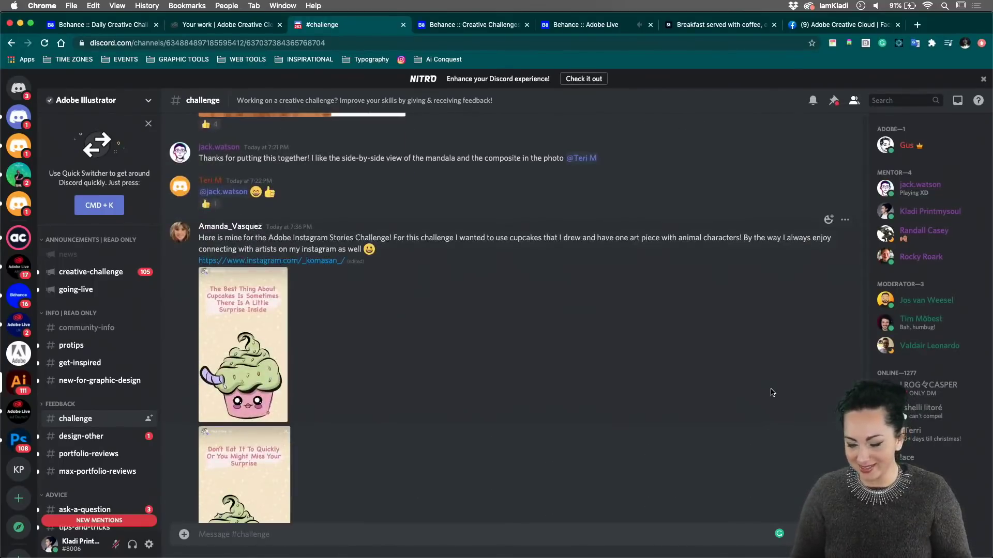
{"action": "scroll", "coordinate": [772, 392], "scroll_direction": "down", "scroll_amount": 3}
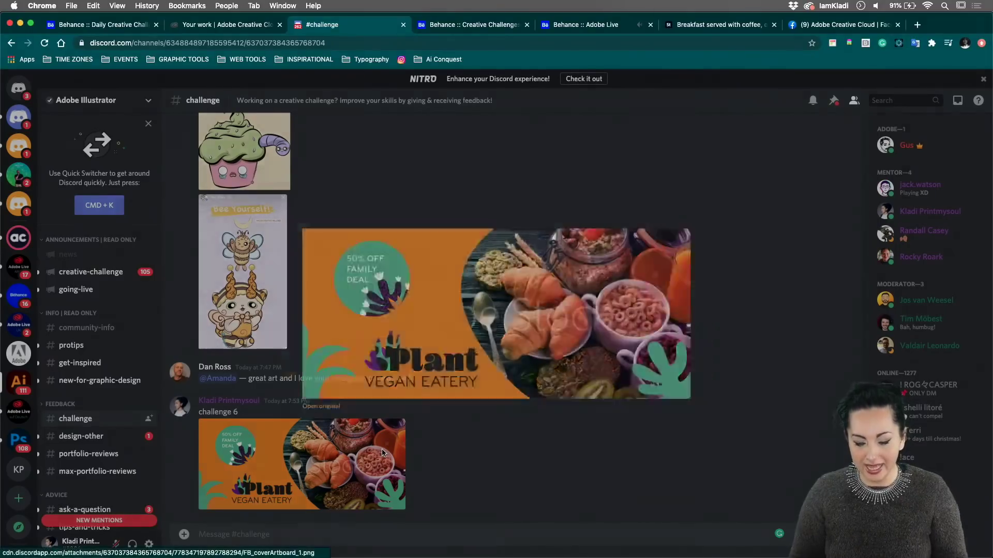
{"action": "left_click", "coordinate": [383, 453]}
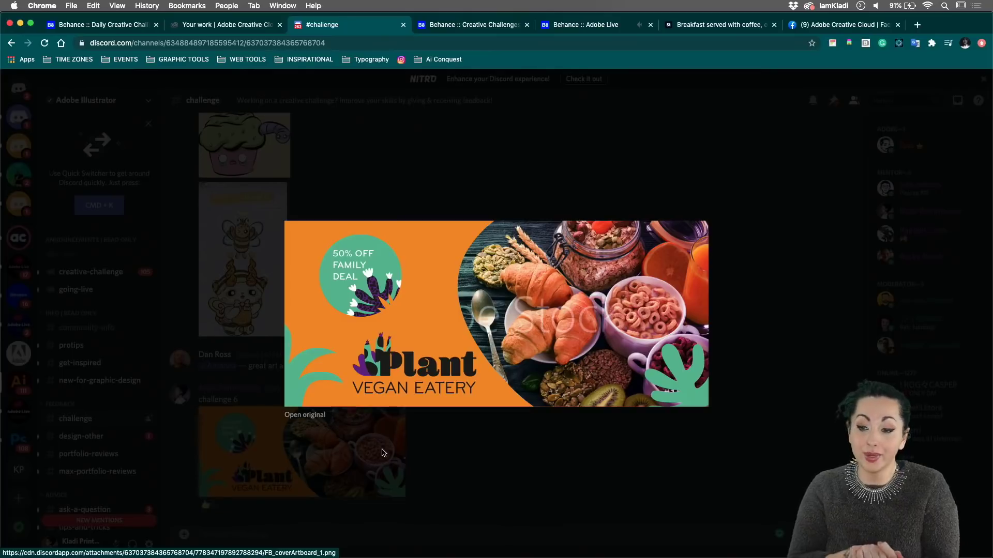
Switch to Illustrator and show the color theme and graphics of the Facebook Cover library.
{"action": "left_click", "coordinate": [470, 551]}
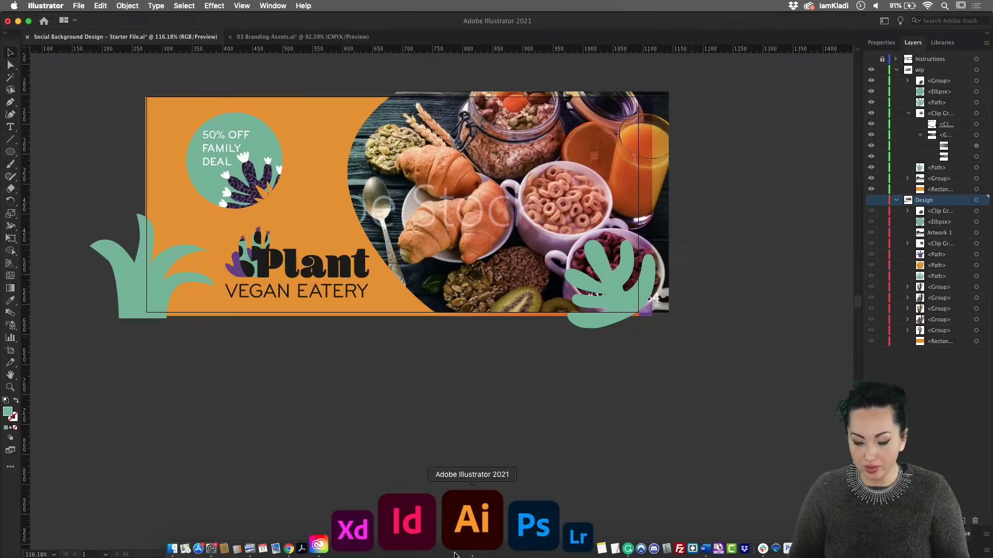
{"action": "left_click", "coordinate": [943, 42]}
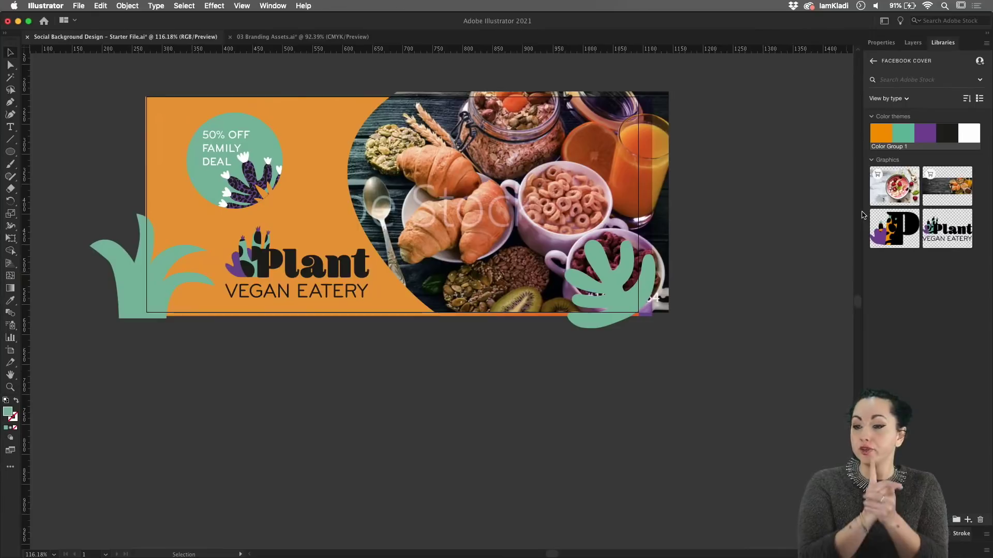
Switch to Behance in Chrome, go to the own profile, and open the "It's Breakfast Time!" project in the editor.
{"action": "mouse_move", "coordinate": [631, 553]}
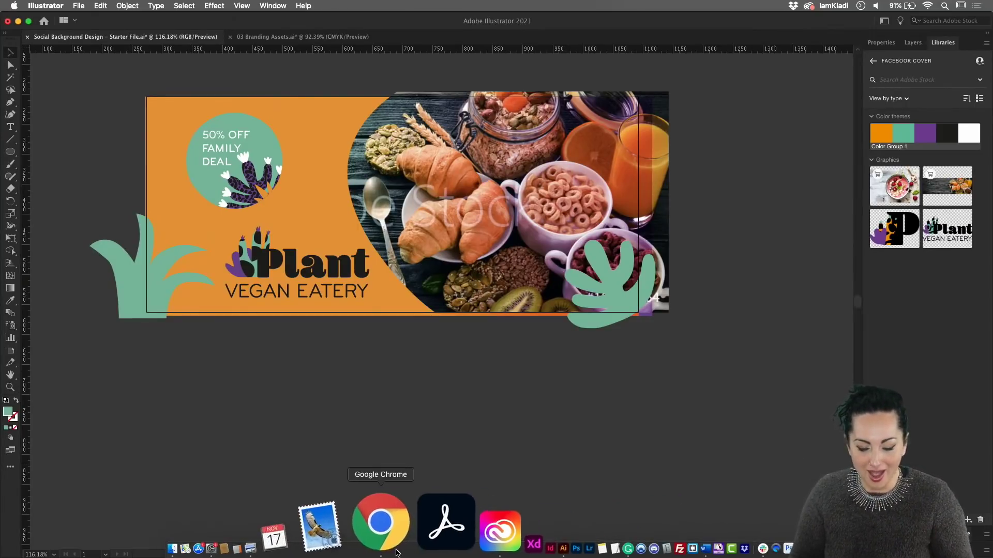
{"action": "left_click", "coordinate": [381, 551]}
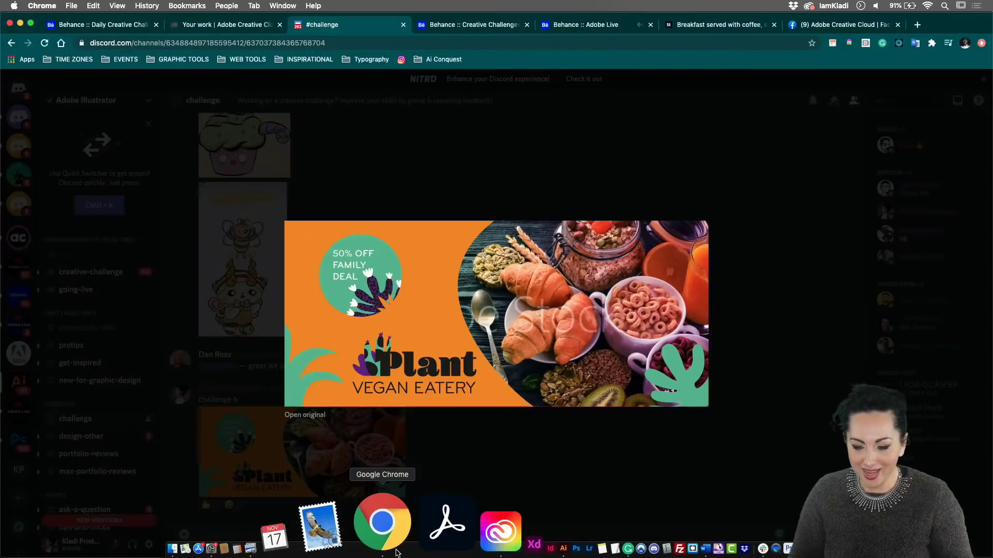
{"action": "left_click", "coordinate": [492, 30]}
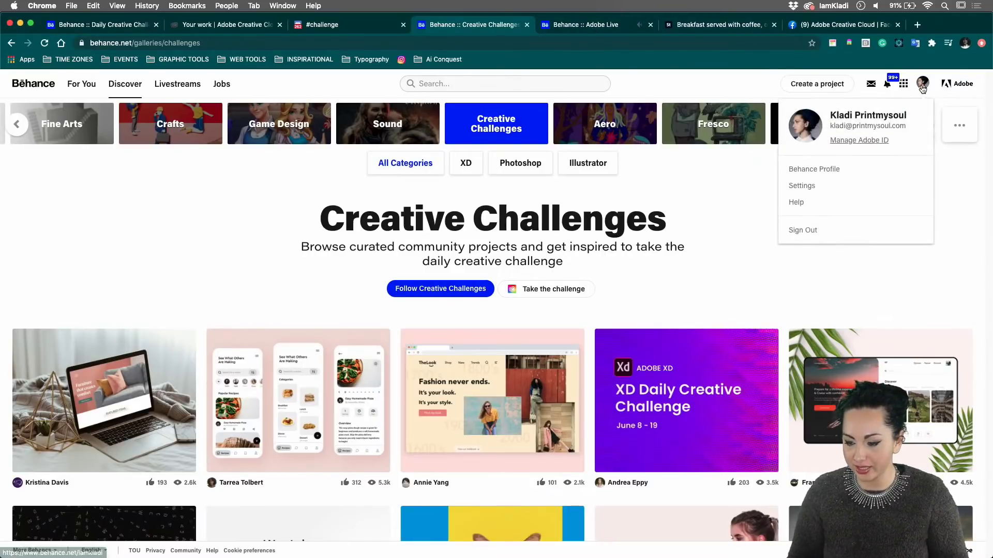
{"action": "left_click", "coordinate": [922, 86]}
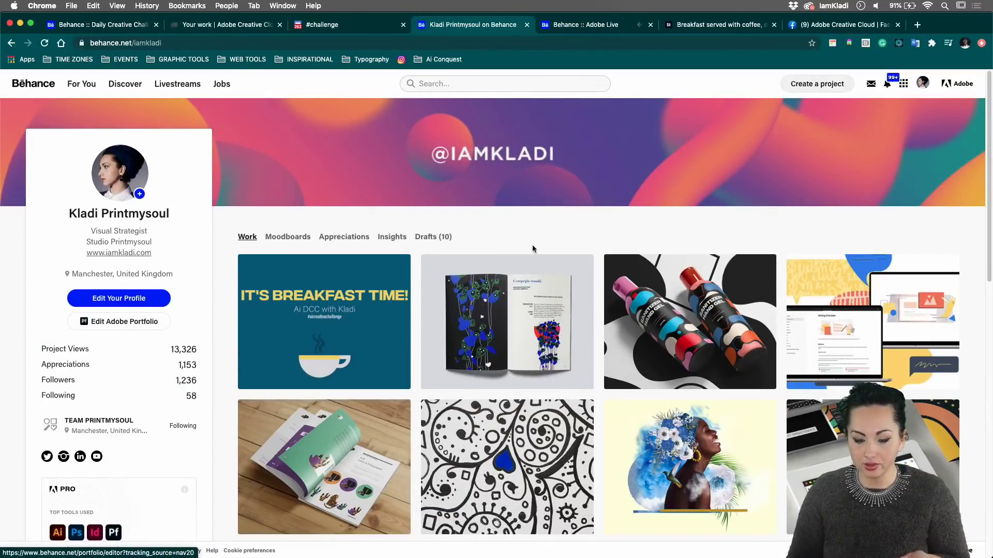
{"action": "left_click", "coordinate": [271, 270]}
{"action": "left_click", "coordinate": [273, 294]}
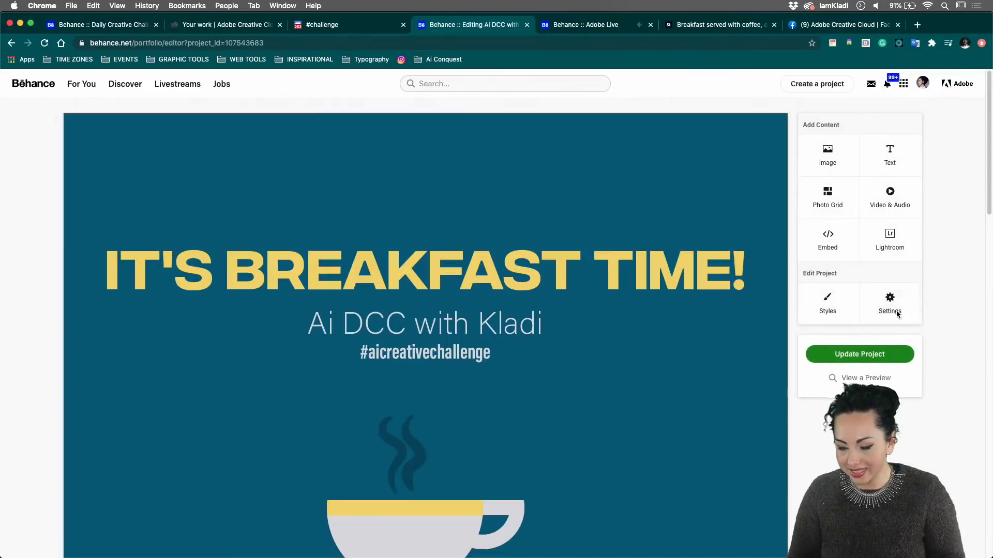
Review the breakfast project's settings, including its tags and categories, cancel without updating, and return to the Creative Challenges gallery.
{"action": "left_click", "coordinate": [890, 305]}
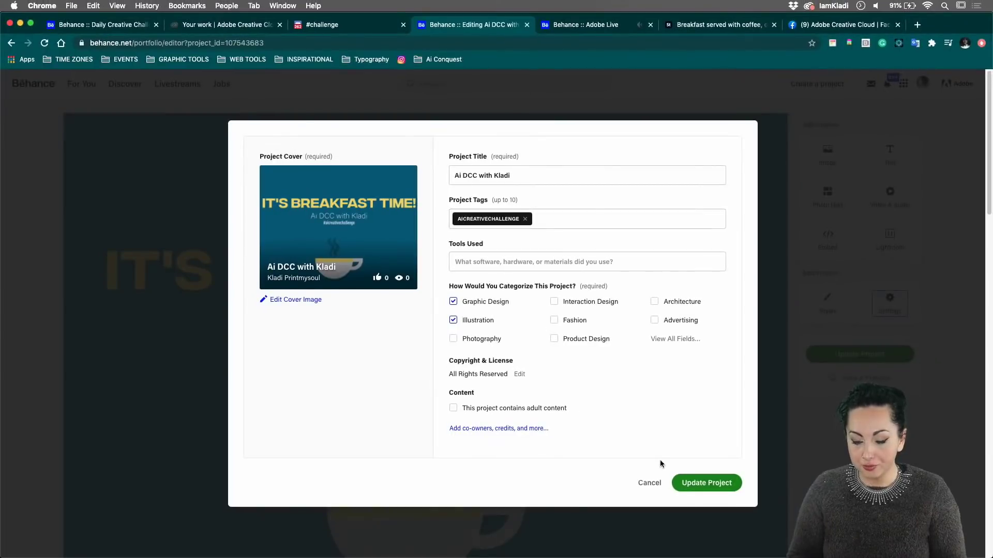
{"action": "left_click", "coordinate": [654, 482]}
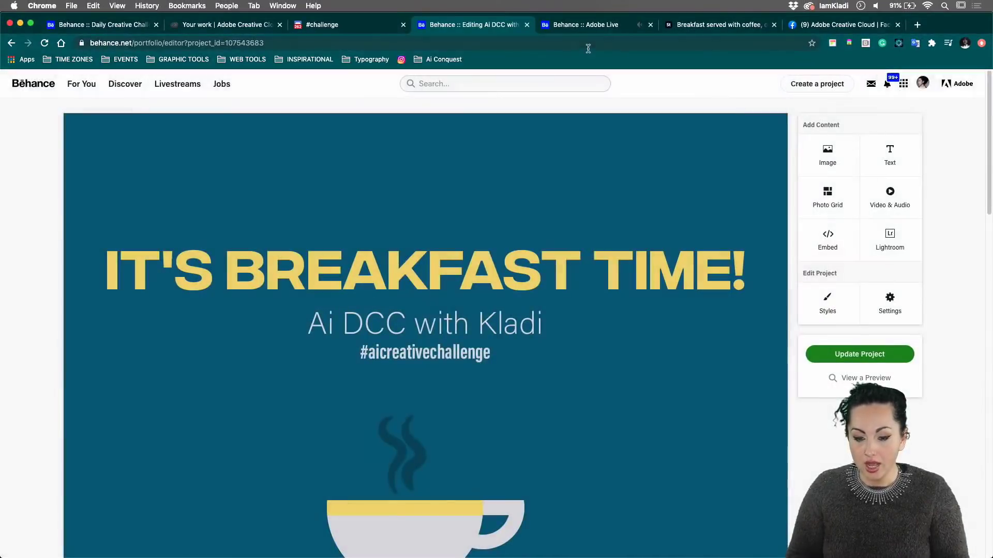
{"action": "left_click", "coordinate": [11, 45]}
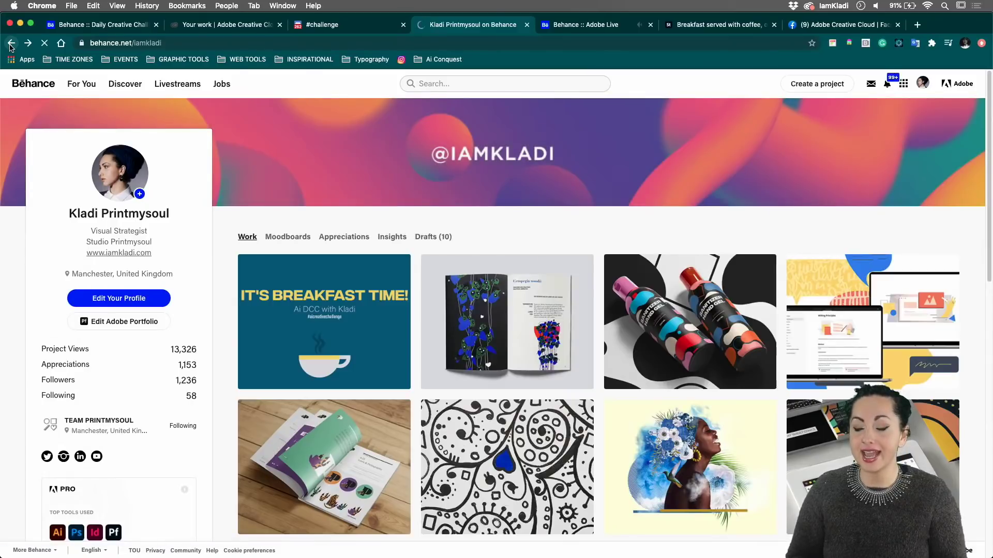
{"action": "left_click", "coordinate": [11, 44]}
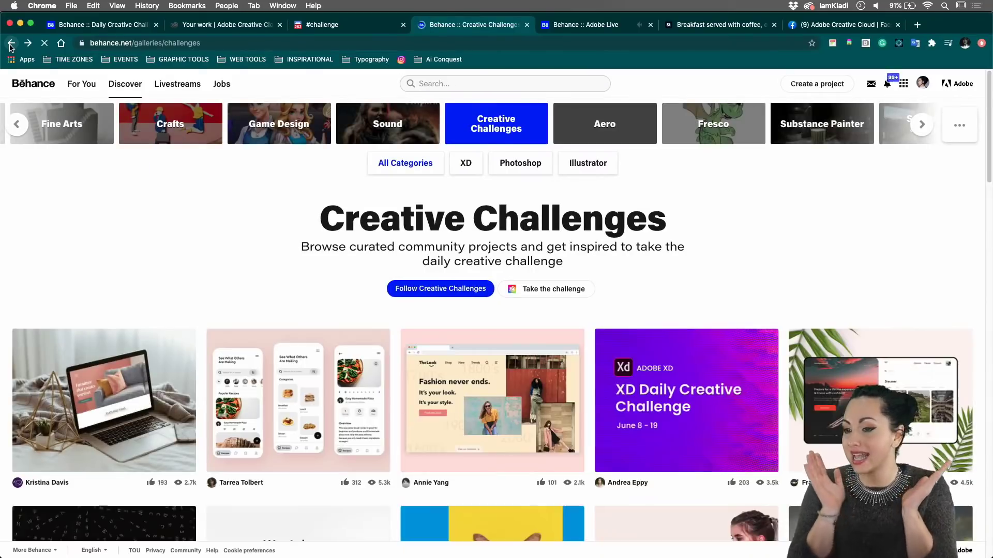